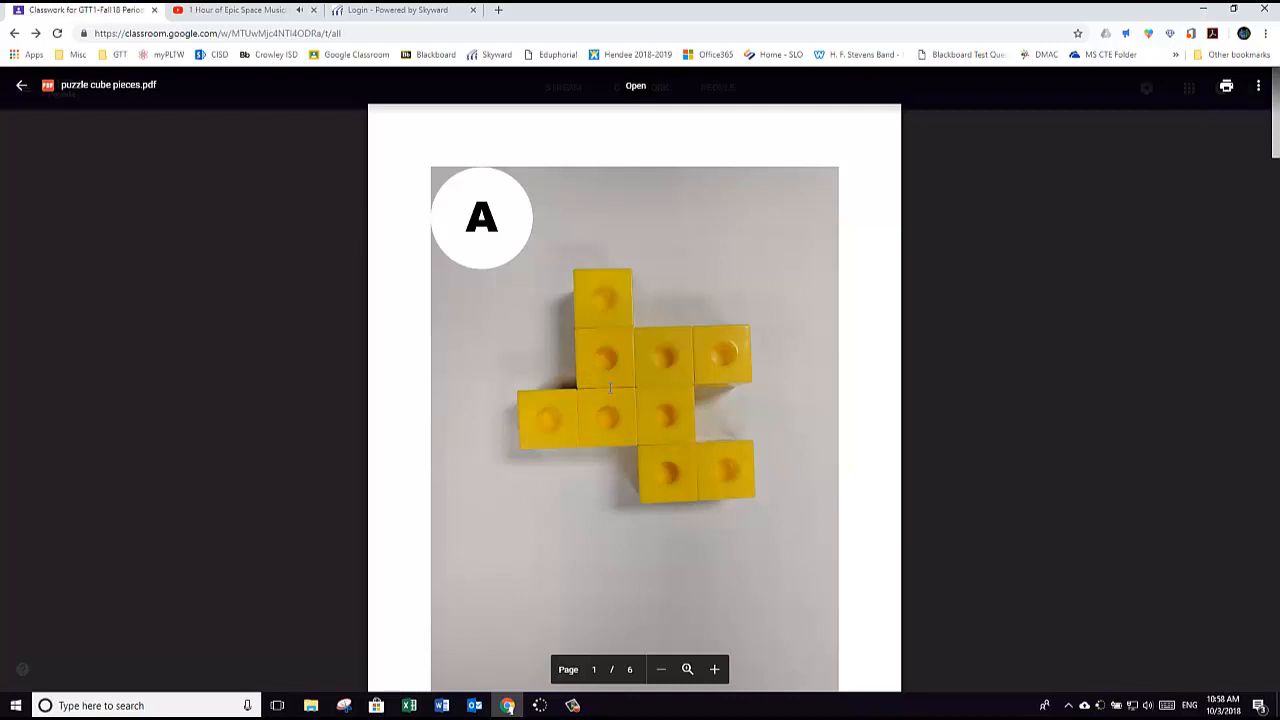
Step: Bring up piece B in the puzzle cube pieces PDF, then launch Autodesk Inventor 2016
{"action": "scroll", "coordinate": [610, 388], "scroll_direction": "down", "scroll_amount": 7}
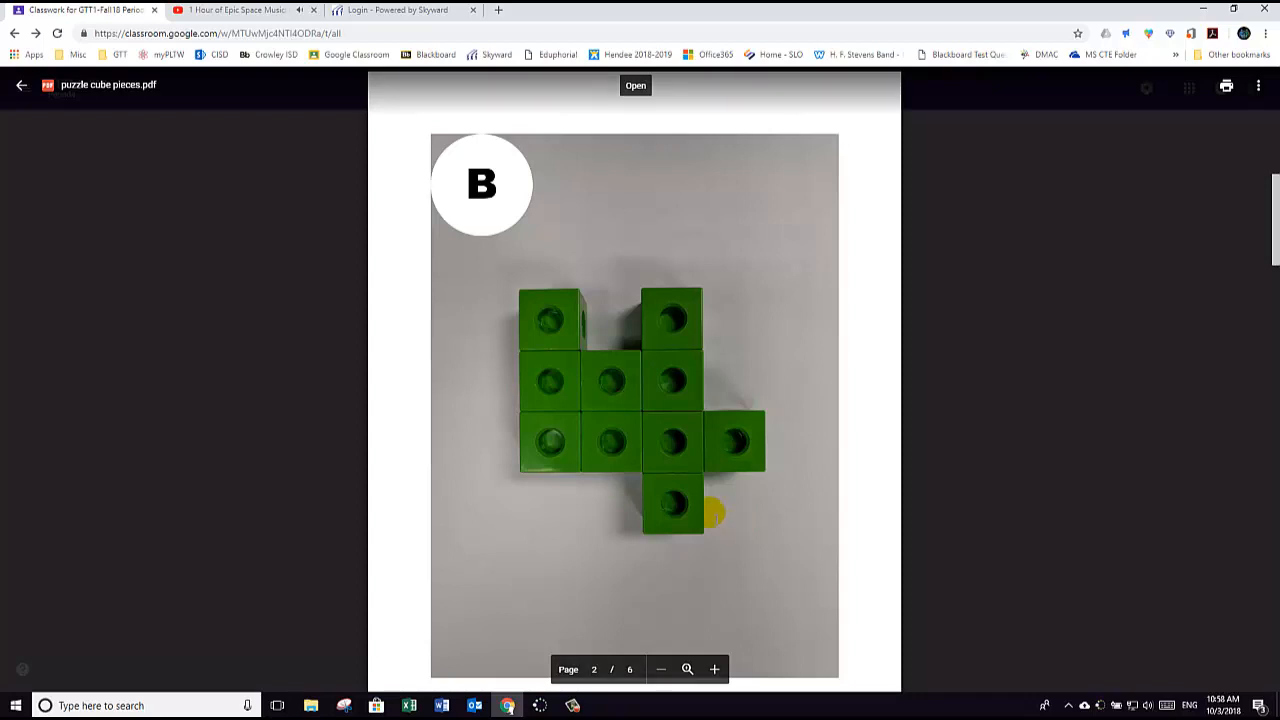
{"action": "left_click", "coordinate": [1203, 12]}
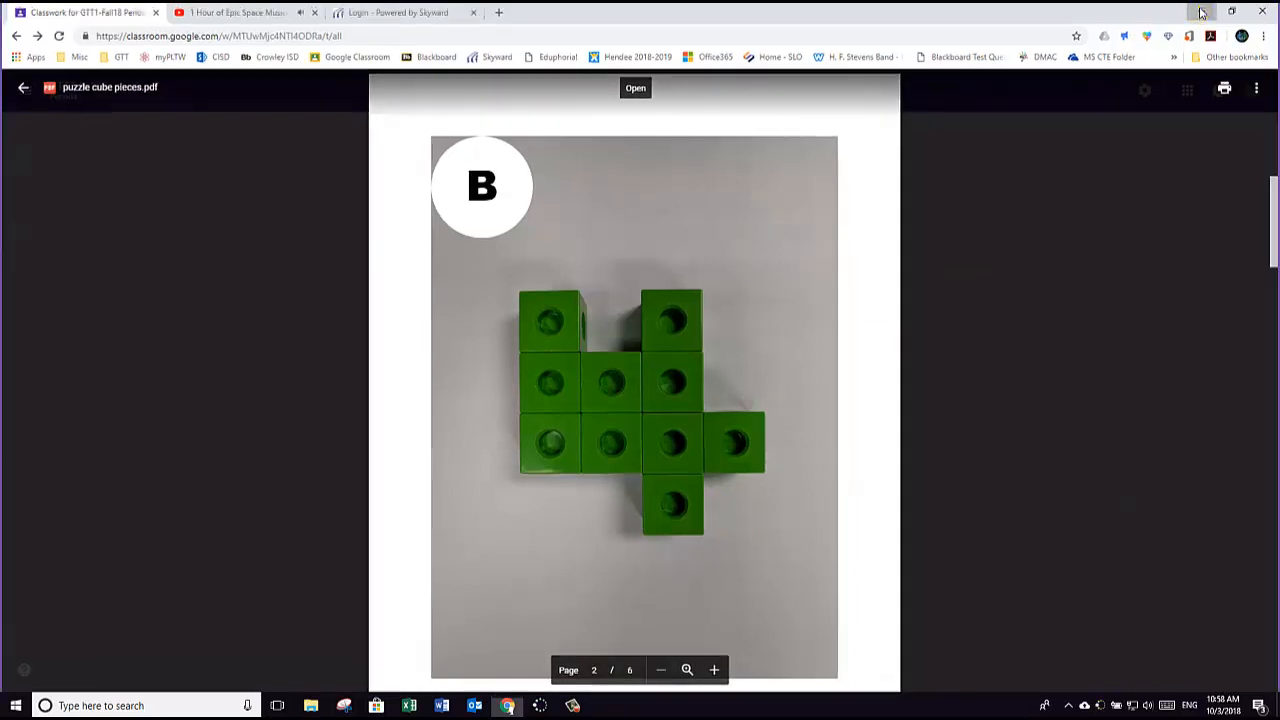
{"action": "left_click", "coordinate": [228, 380]}
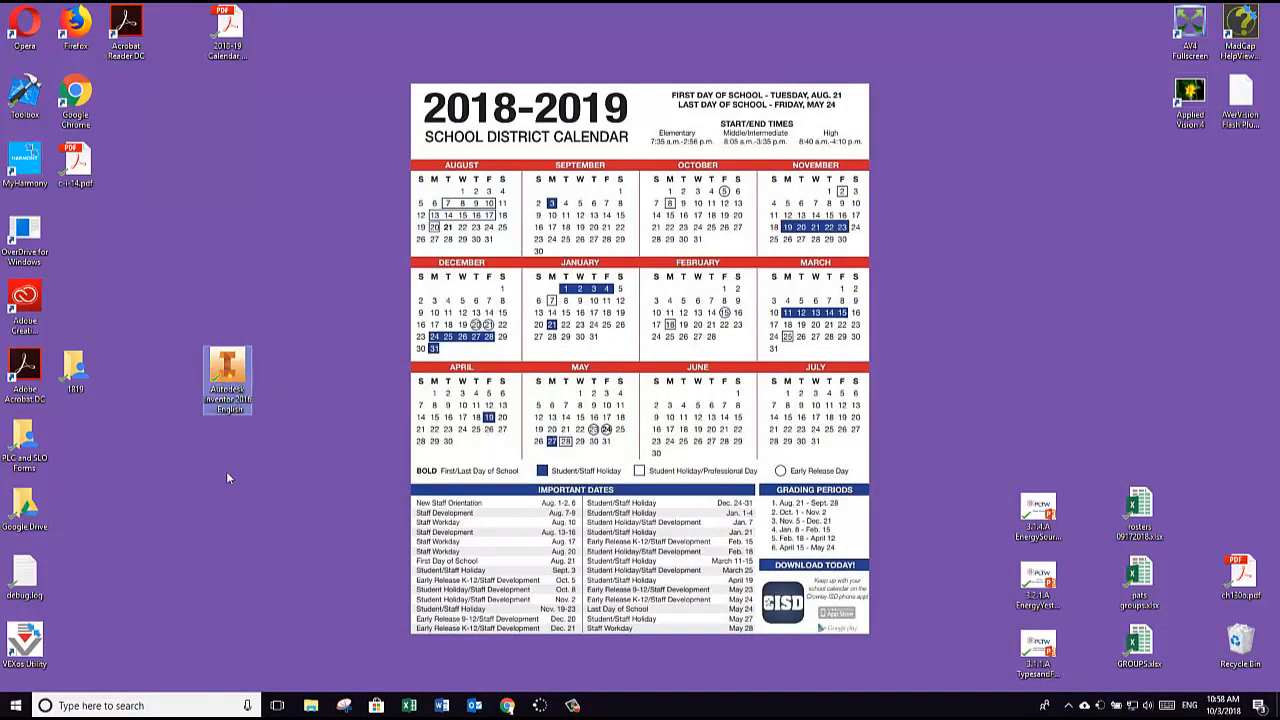
{"action": "double_click", "coordinate": [237, 377]}
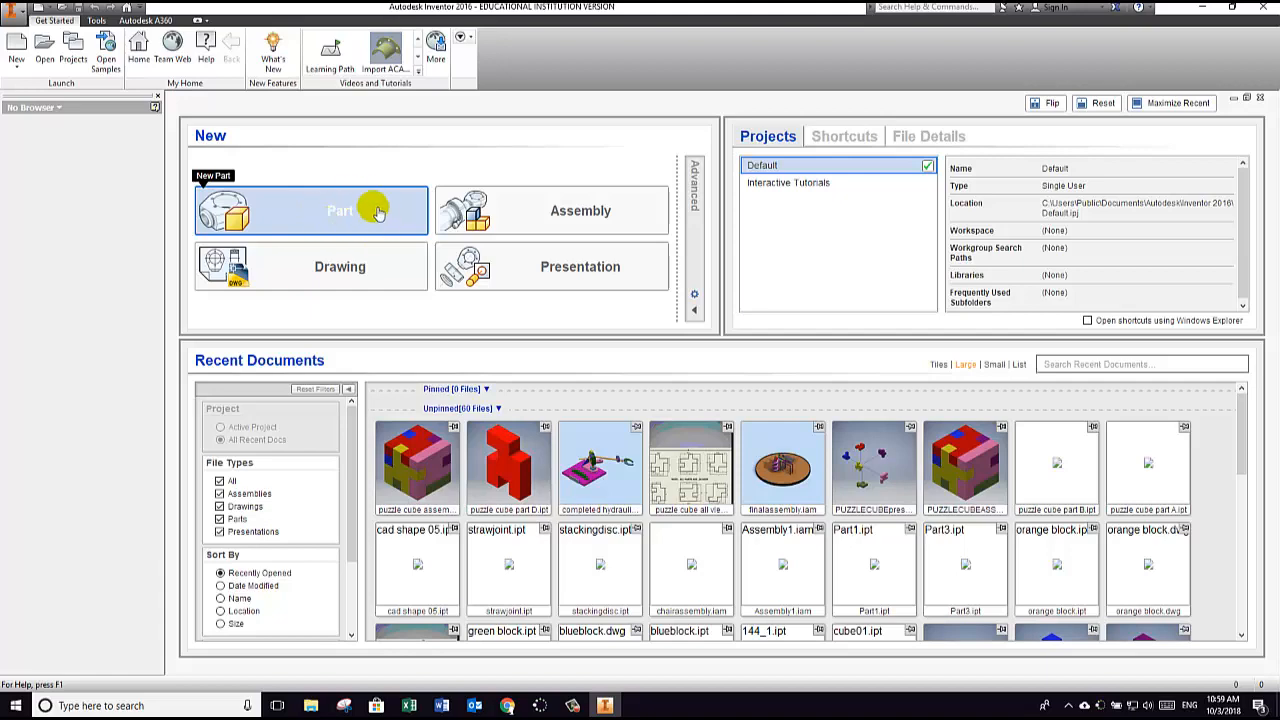
Step: Create a new part and start a 2D sketch on the XY plane
{"action": "left_click", "coordinate": [337, 212]}
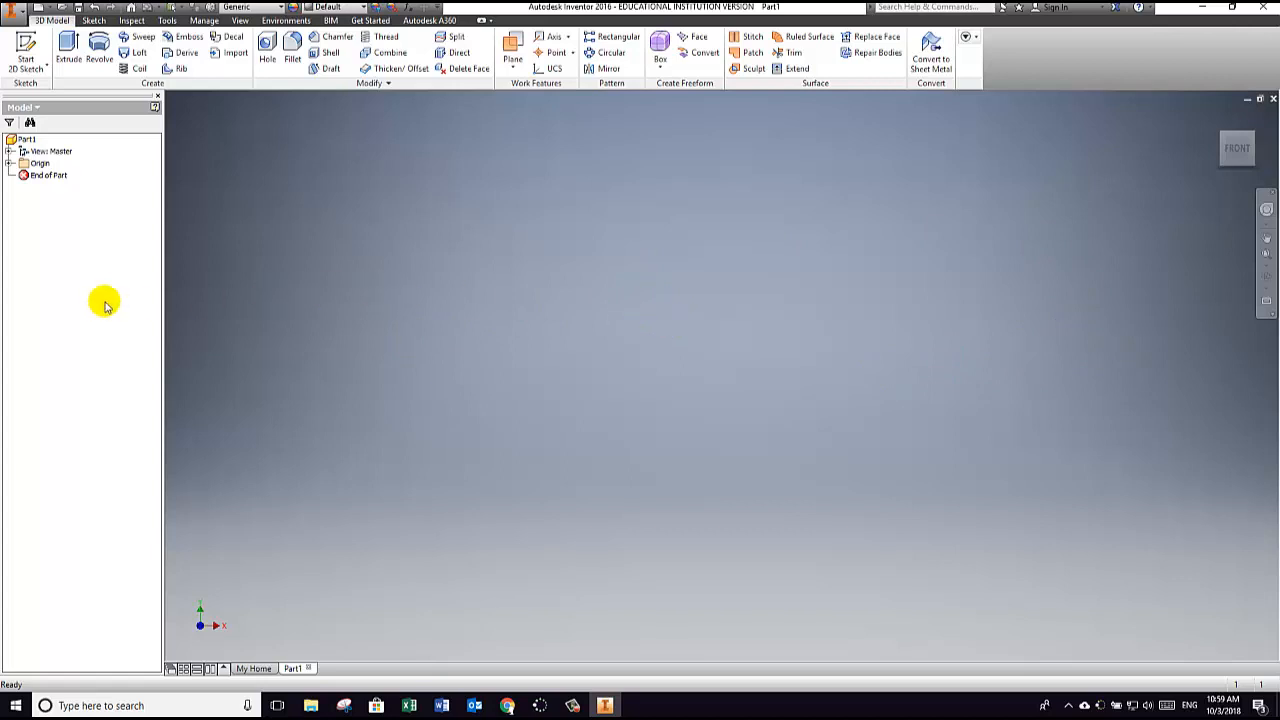
{"action": "left_click", "coordinate": [30, 50]}
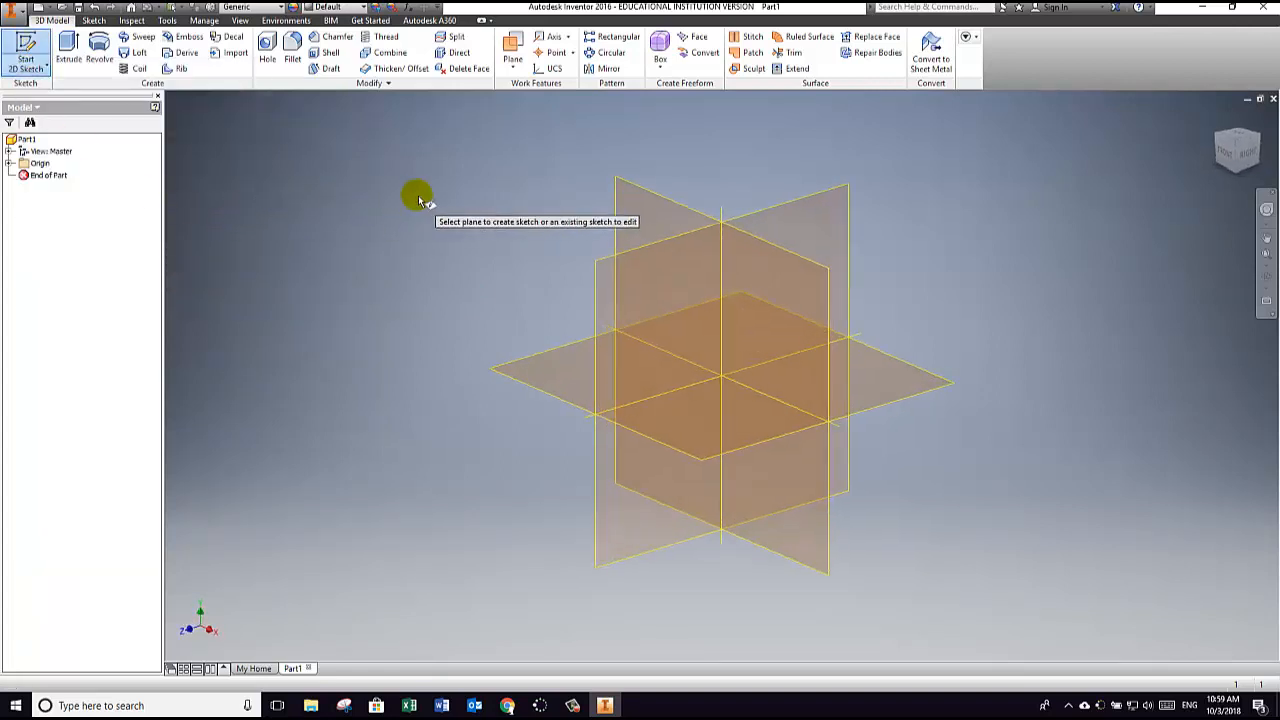
{"action": "left_click", "coordinate": [642, 208]}
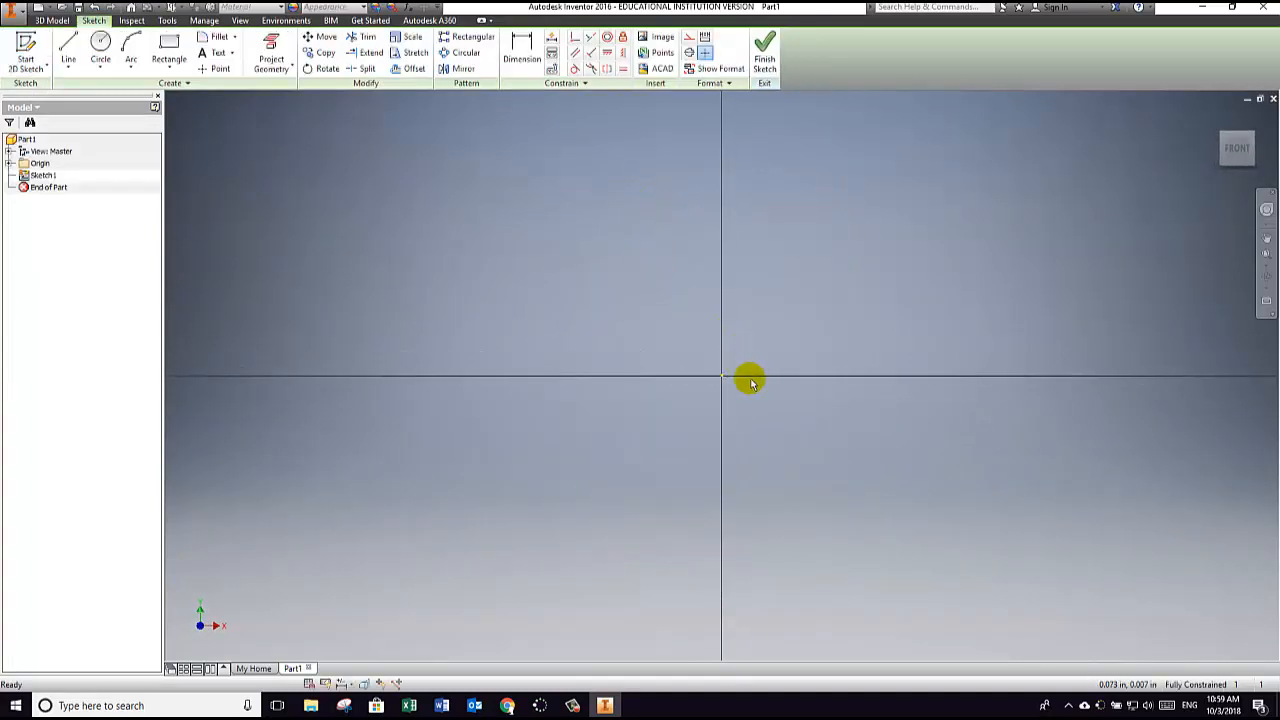
Step: Check piece B's photo in Chrome, return to Inventor and draw the outline's left vertical edge as a line about 2.21 in long
{"action": "mouse_move", "coordinate": [507, 706]}
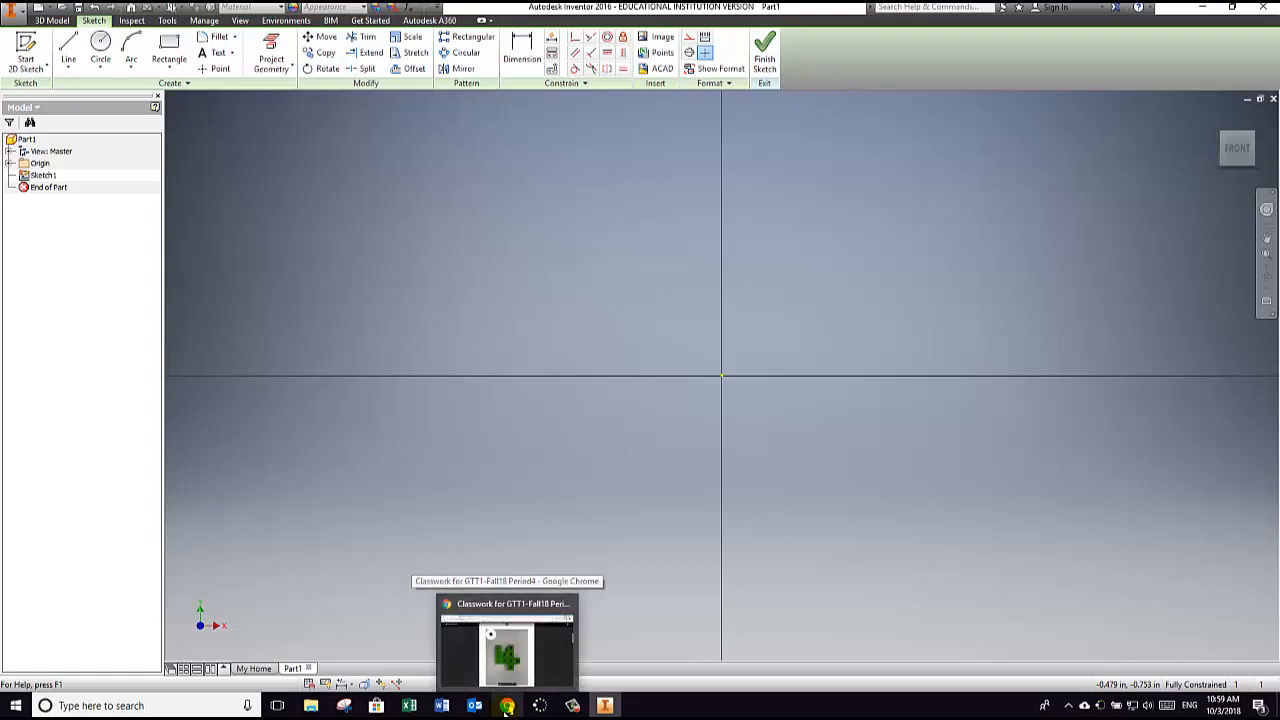
{"action": "left_click", "coordinate": [507, 650]}
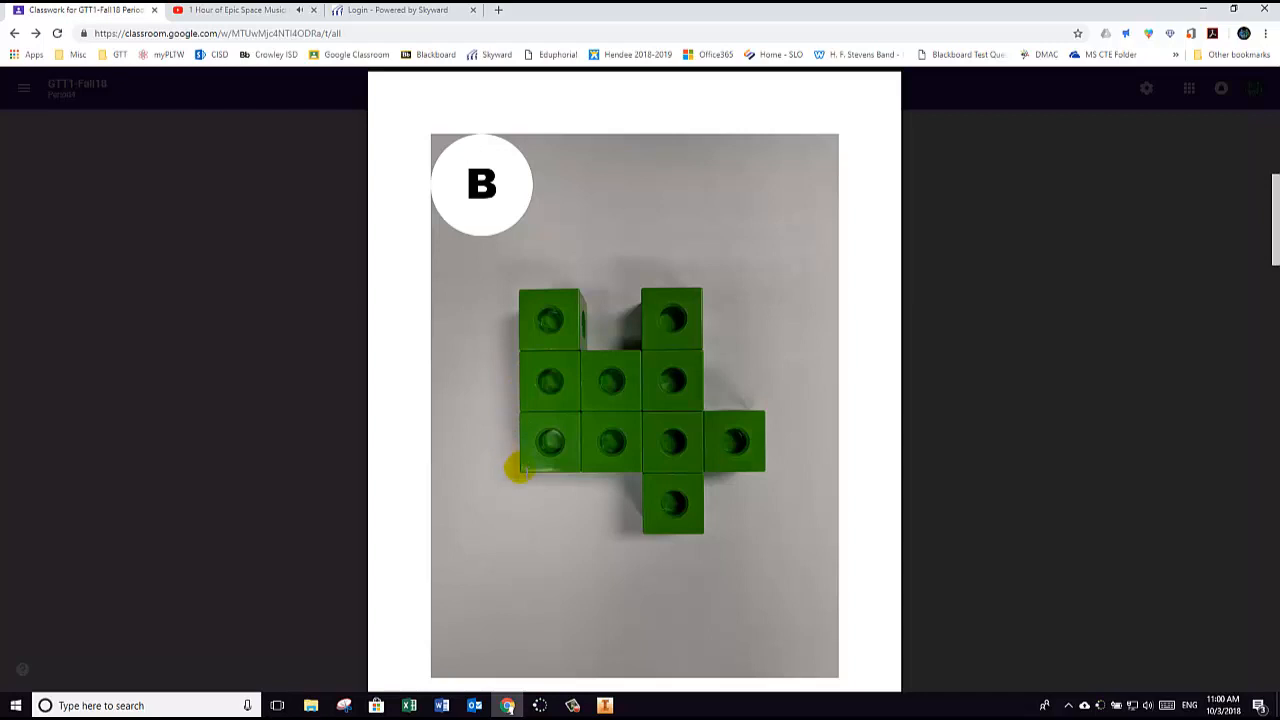
{"action": "left_click", "coordinate": [604, 706]}
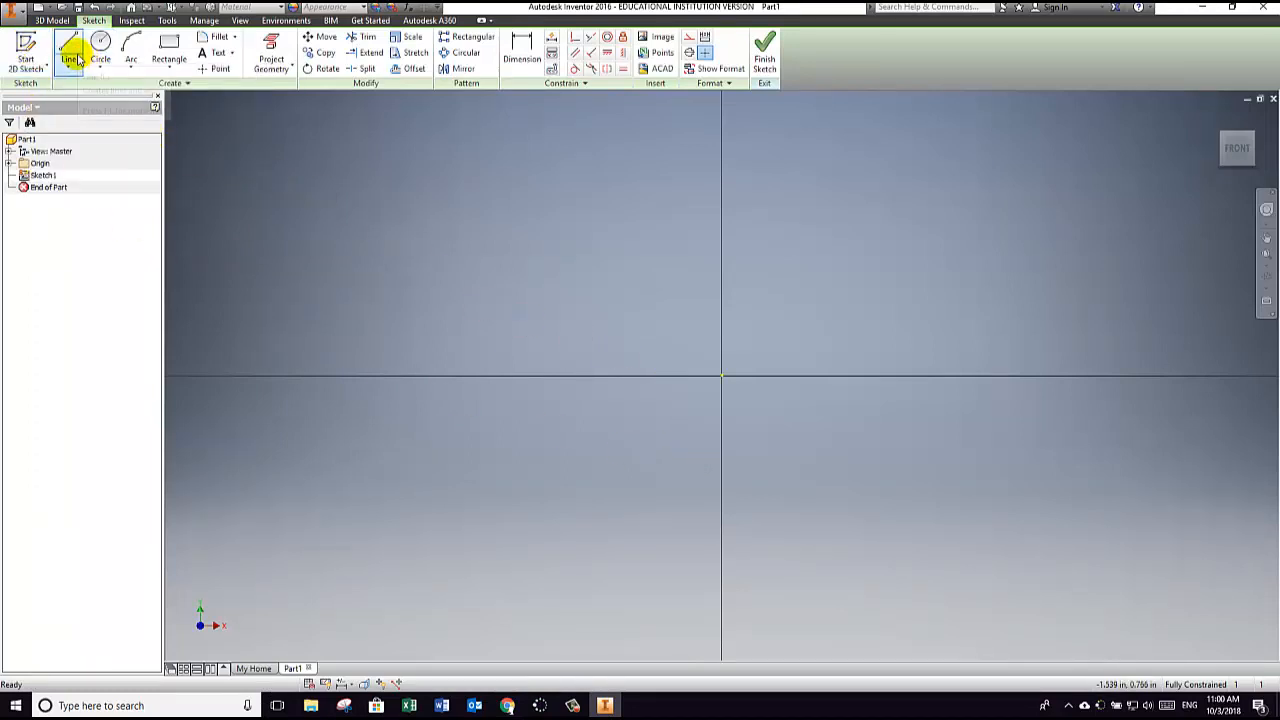
{"action": "left_click", "coordinate": [75, 58]}
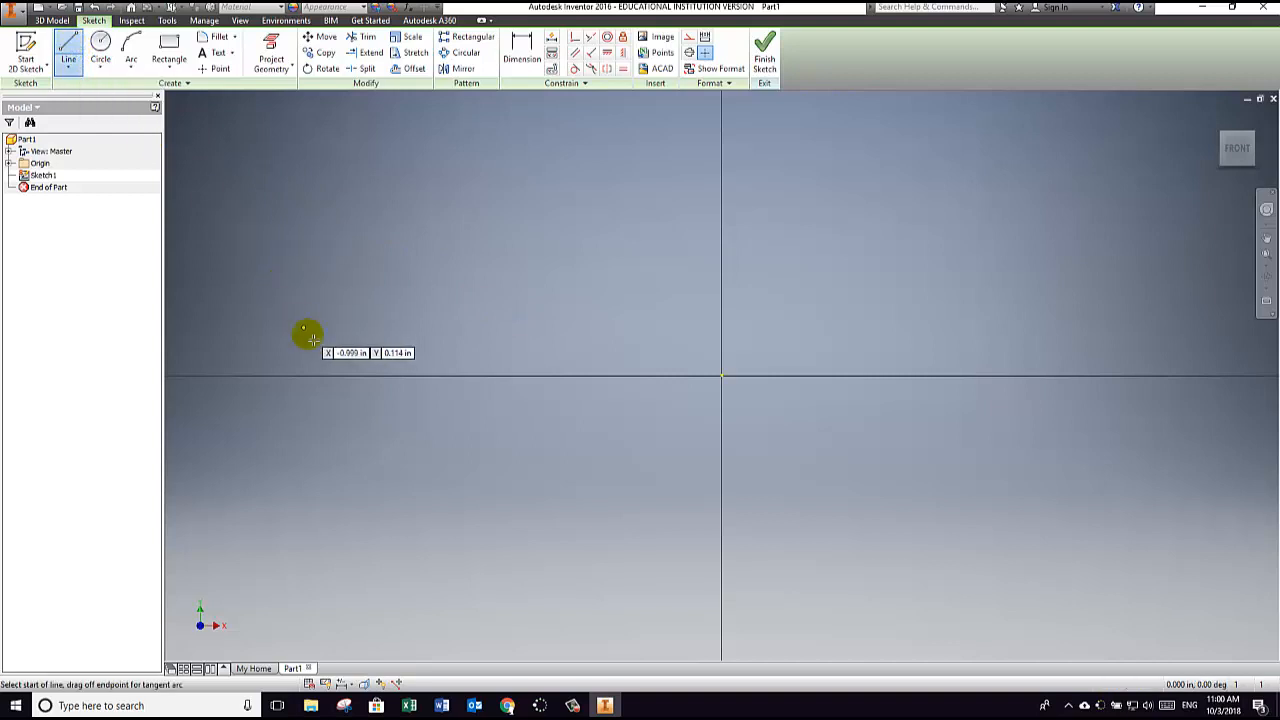
{"action": "left_click", "coordinate": [433, 571]}
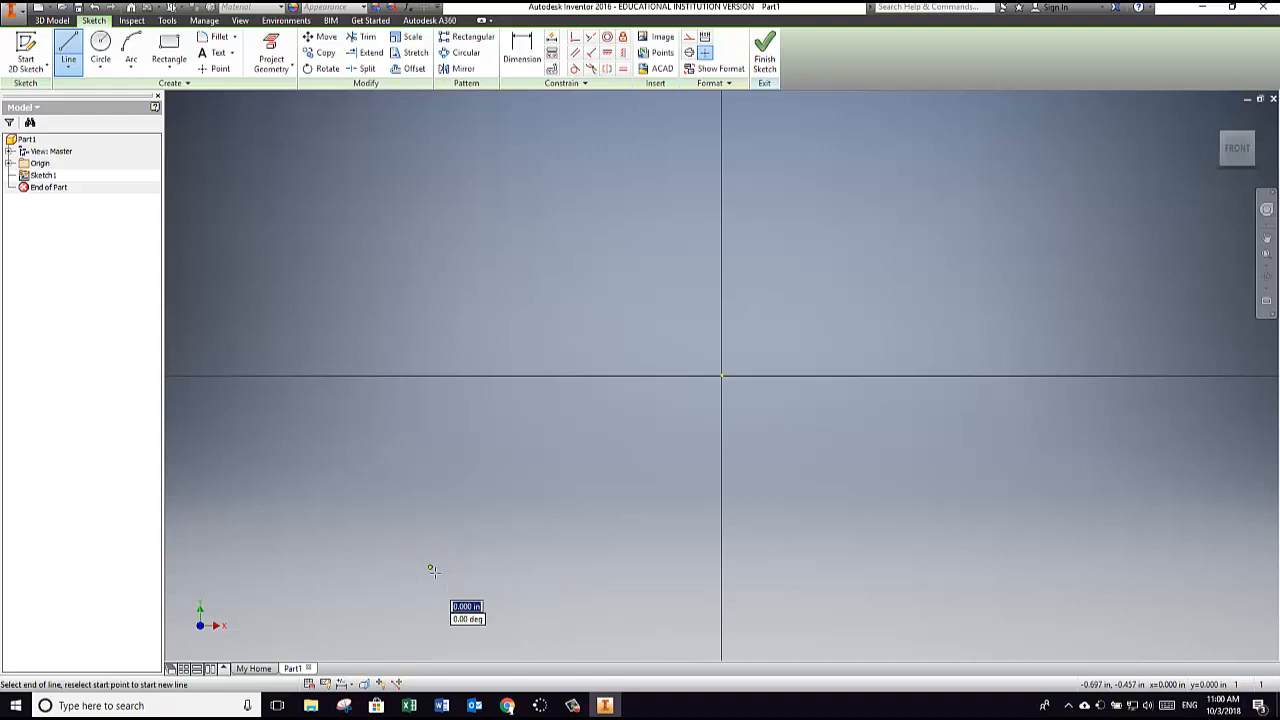
{"action": "mouse_move", "coordinate": [435, 571]}
{"action": "left_mouse_down"}
{"action": "mouse_move", "coordinate": [430, 257]}
{"action": "mouse_move", "coordinate": [451, 398]}
{"action": "mouse_move", "coordinate": [431, 466]}
{"action": "mouse_move", "coordinate": [426, 357]}
{"action": "mouse_move", "coordinate": [446, 279]}
{"action": "mouse_move", "coordinate": [428, 300]}
{"action": "mouse_move", "coordinate": [439, 340]}
{"action": "mouse_move", "coordinate": [423, 97]}
{"action": "mouse_move", "coordinate": [411, 283]}
{"action": "mouse_move", "coordinate": [427, 194]}
{"action": "mouse_move", "coordinate": [431, 286]}
{"action": "mouse_move", "coordinate": [443, 186]}
{"action": "mouse_move", "coordinate": [437, 298]}
{"action": "mouse_move", "coordinate": [431, 251]}
{"action": "mouse_move", "coordinate": [441, 309]}
{"action": "mouse_move", "coordinate": [460, 269]}
{"action": "mouse_move", "coordinate": [409, 289]}
{"action": "mouse_move", "coordinate": [442, 270]}
{"action": "left_mouse_up"}
{"action": "scroll", "coordinate": [438, 281], "scroll_direction": "up", "scroll_amount": 2}
{"action": "scroll", "coordinate": [434, 277], "scroll_direction": "down", "scroll_amount": 2}
{"action": "scroll", "coordinate": [437, 303], "scroll_direction": "down", "scroll_amount": 1}
{"action": "mouse_move", "coordinate": [442, 268]}
{"action": "middle_mouse_down"}
{"action": "mouse_move", "coordinate": [451, 289]}
{"action": "mouse_move", "coordinate": [591, 366]}
{"action": "mouse_move", "coordinate": [623, 337]}
{"action": "mouse_move", "coordinate": [587, 343]}
{"action": "middle_mouse_up"}
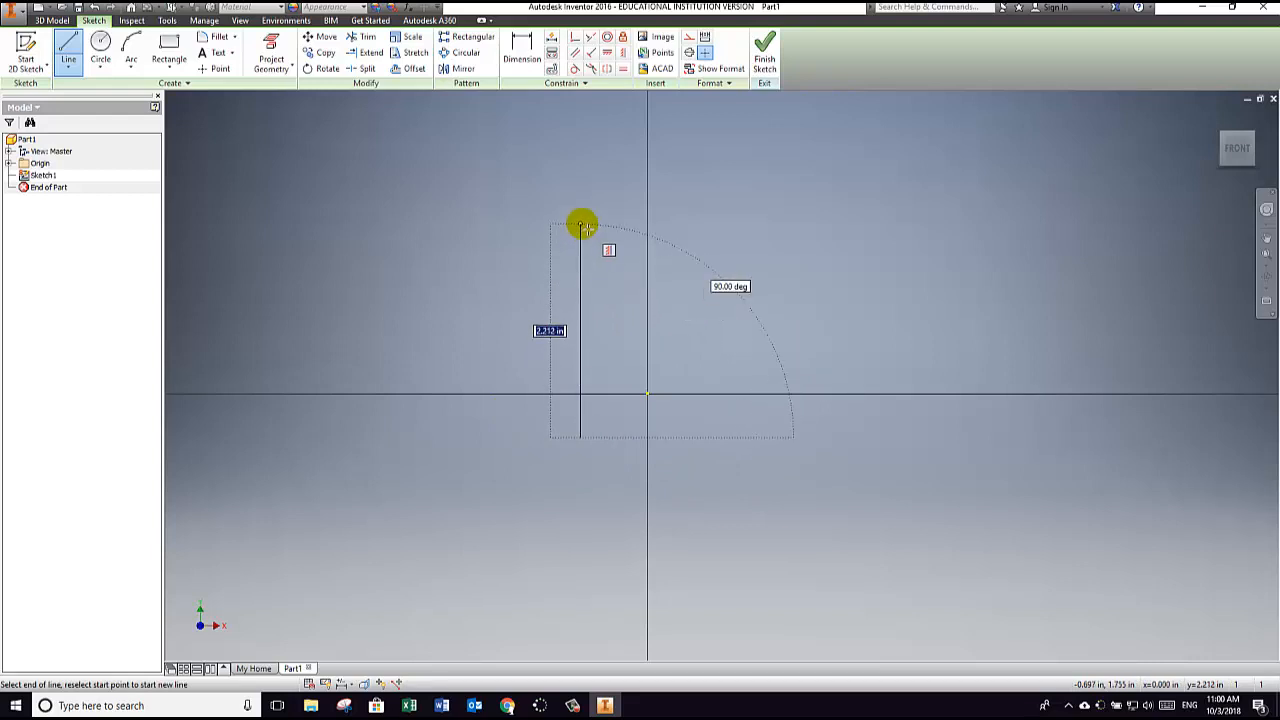
{"action": "left_click", "coordinate": [581, 223]}
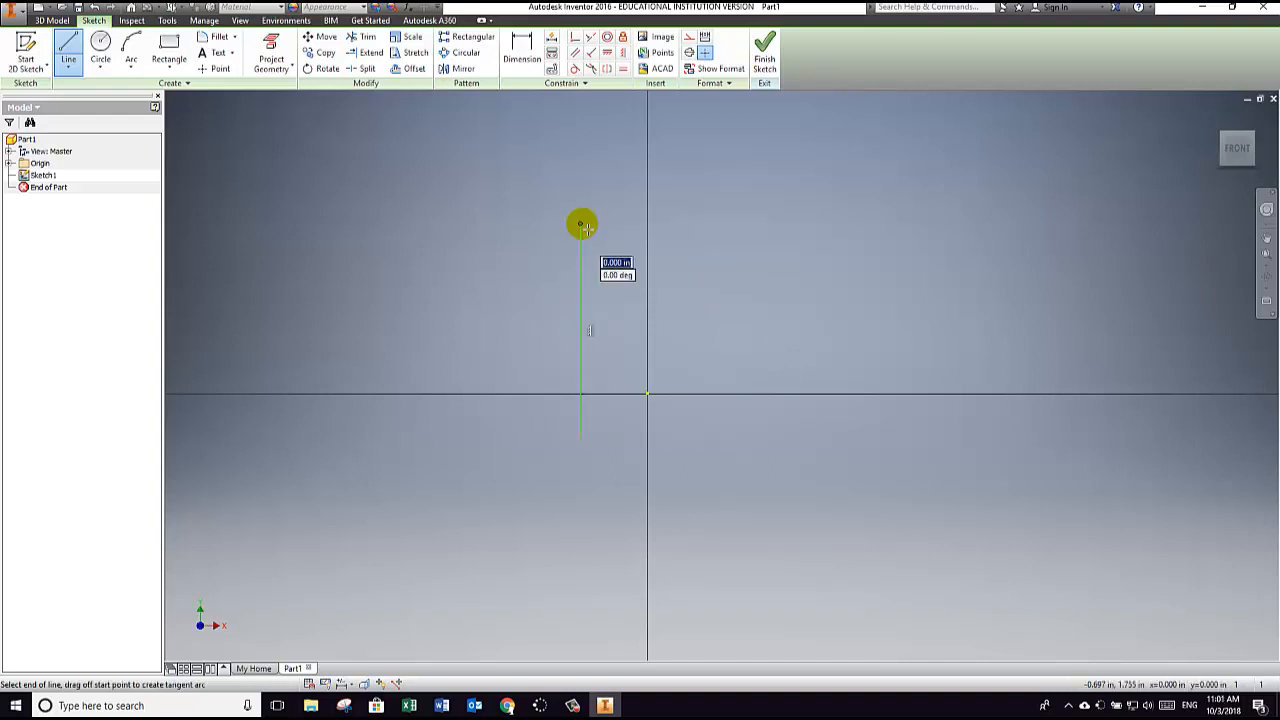
Step: Continue the outline with two top edges about 0.8 in long, separated by a notch about 0.80 in wide and 0.77 in deep
{"action": "key", "text": "Escape"}
{"action": "left_click", "coordinate": [657, 223]}
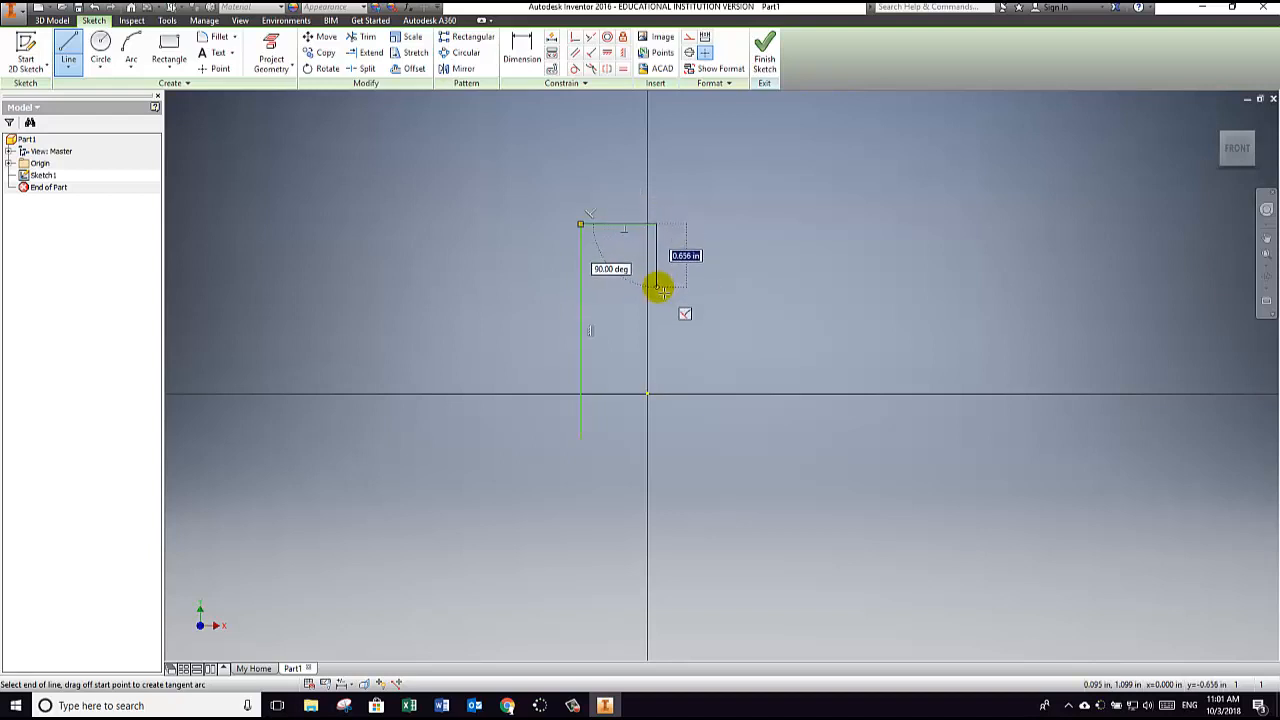
{"action": "mouse_move", "coordinate": [507, 708]}
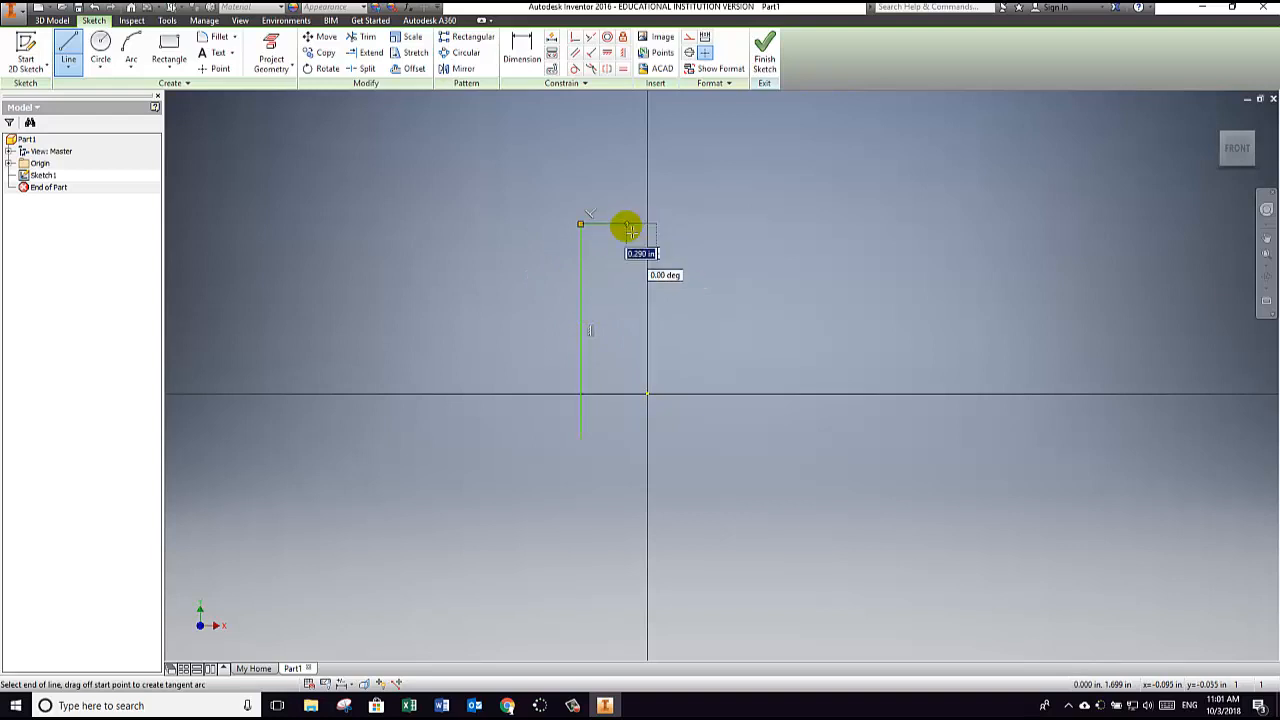
{"action": "left_click", "coordinate": [657, 297]}
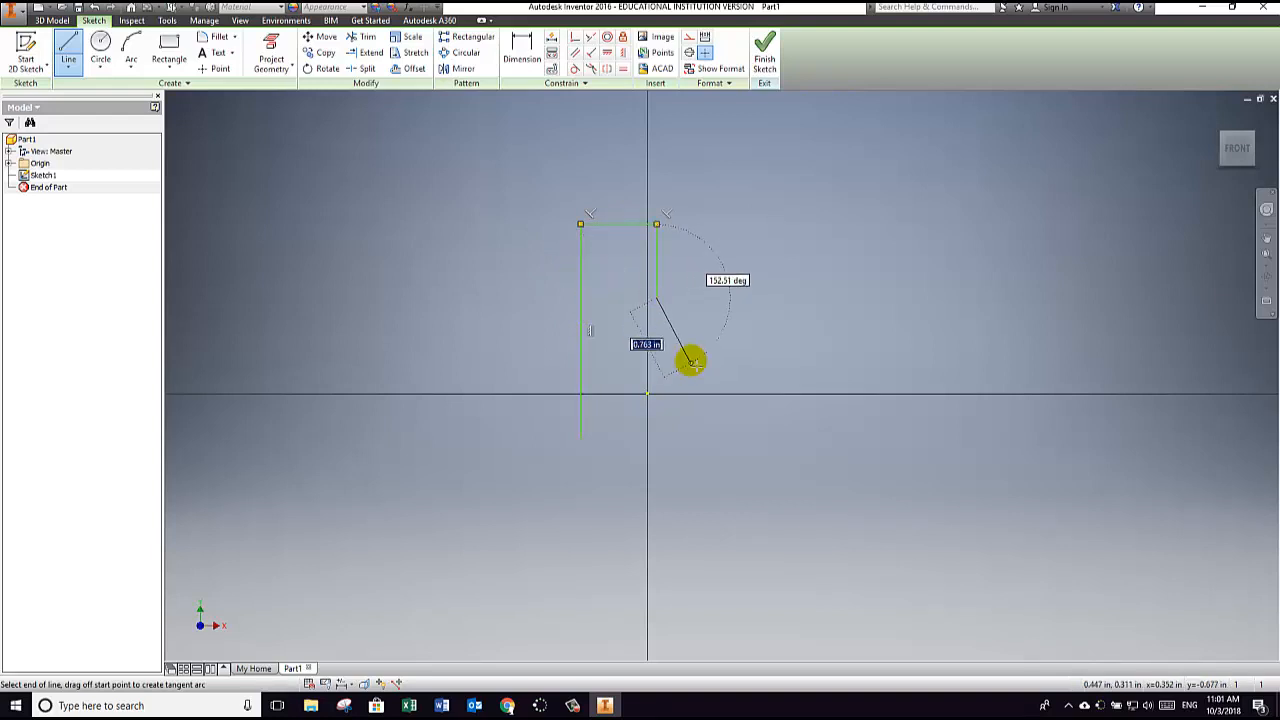
{"action": "left_click", "coordinate": [735, 298]}
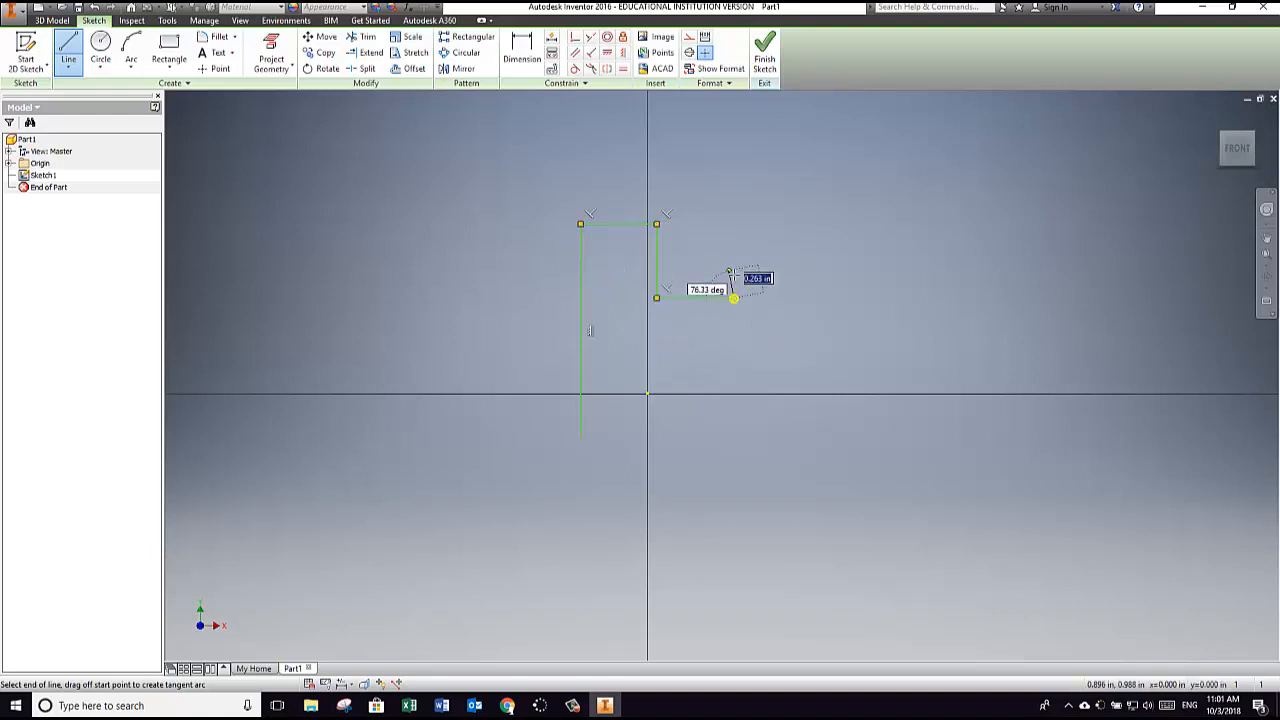
{"action": "left_click", "coordinate": [734, 223]}
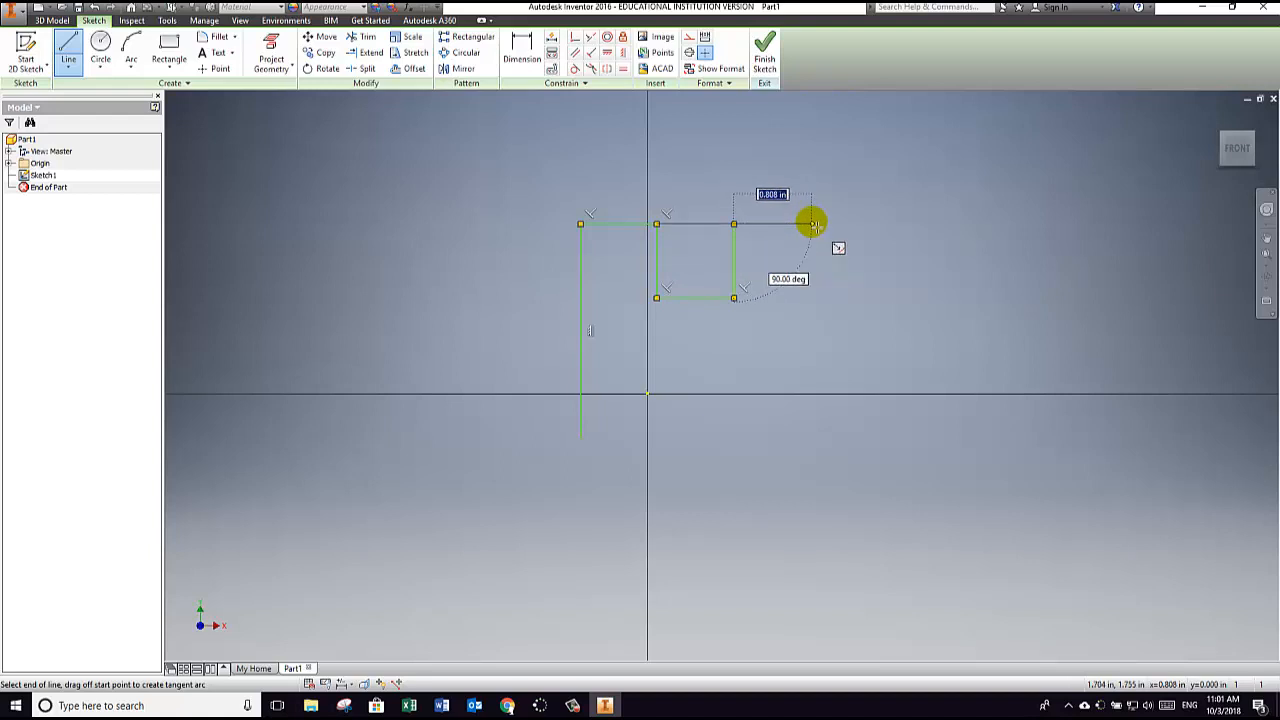
{"action": "left_click", "coordinate": [813, 223]}
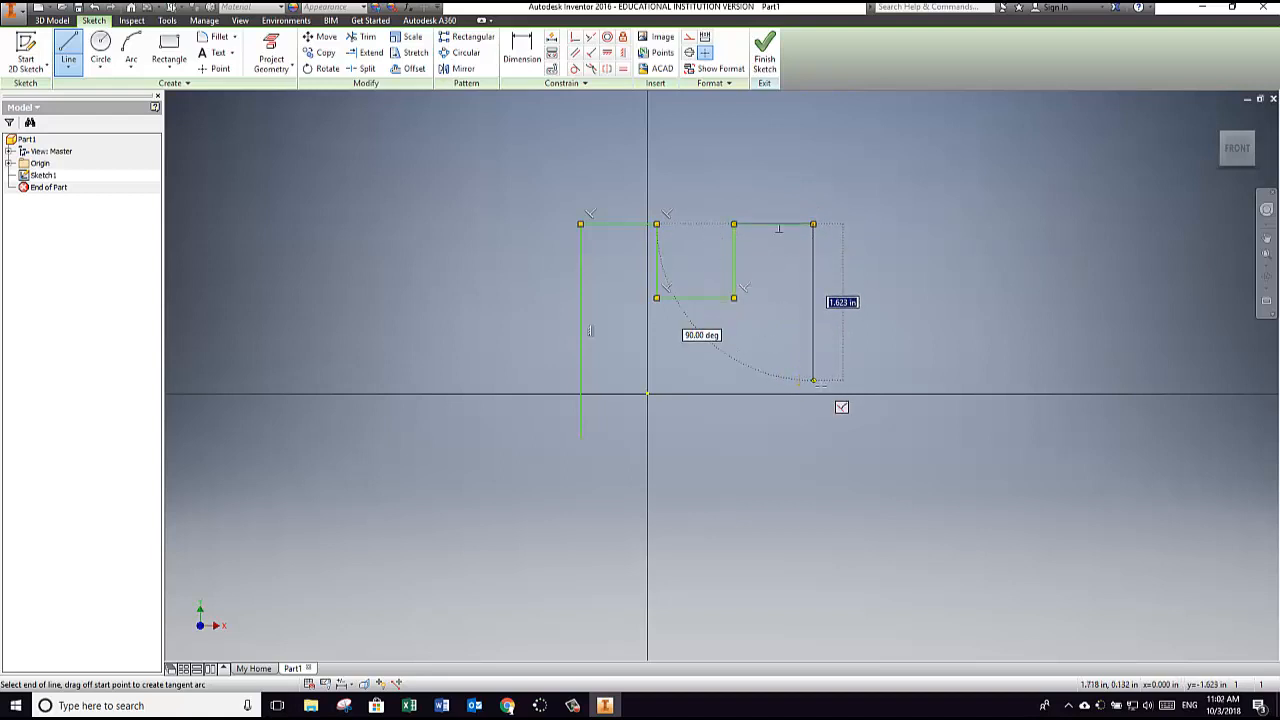
Step: Draw the outline's right side about 1.62 in down, adding a block that projects about 1.04 in and returns about 0.97 in
{"action": "left_click", "coordinate": [814, 380]}
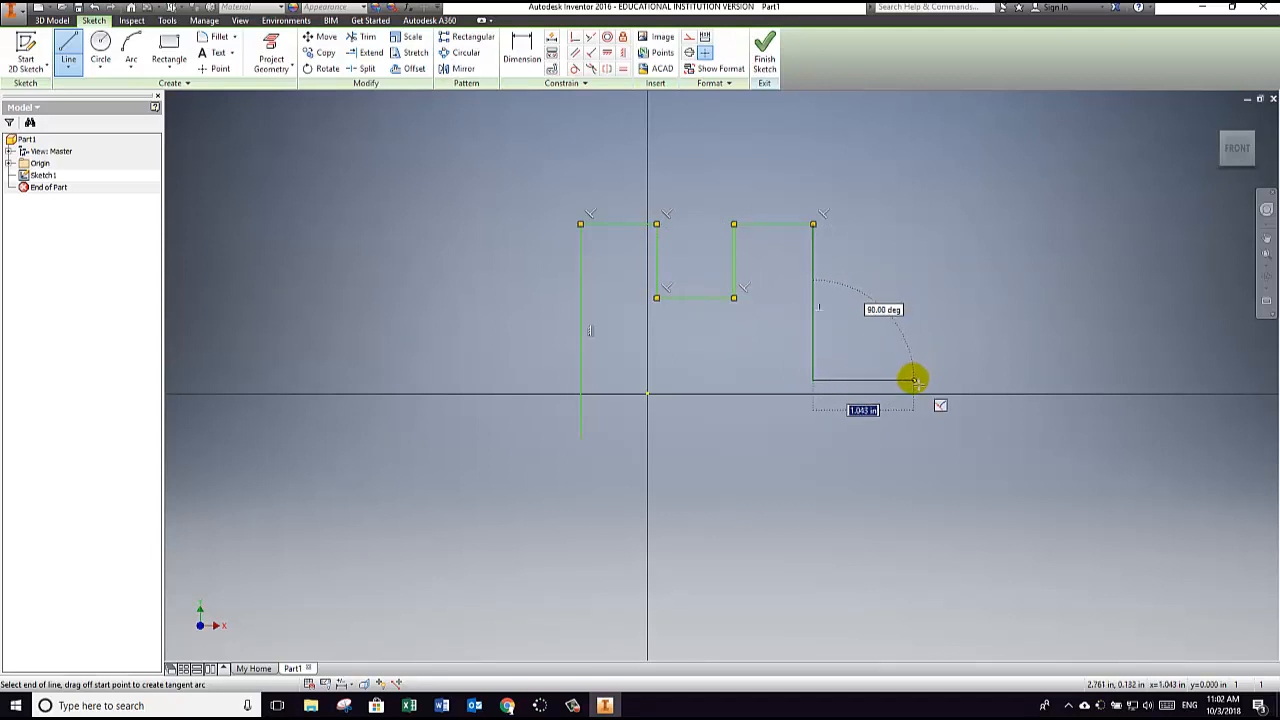
{"action": "left_click", "coordinate": [913, 380]}
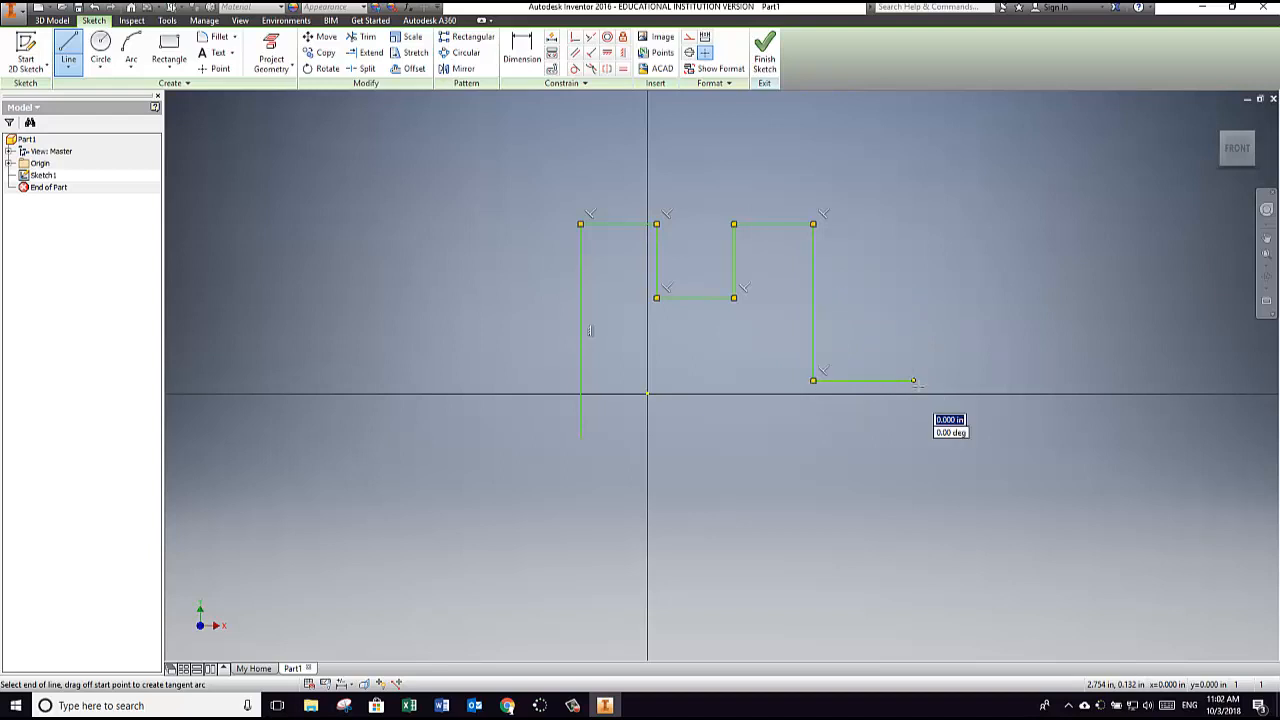
{"action": "left_click", "coordinate": [913, 460]}
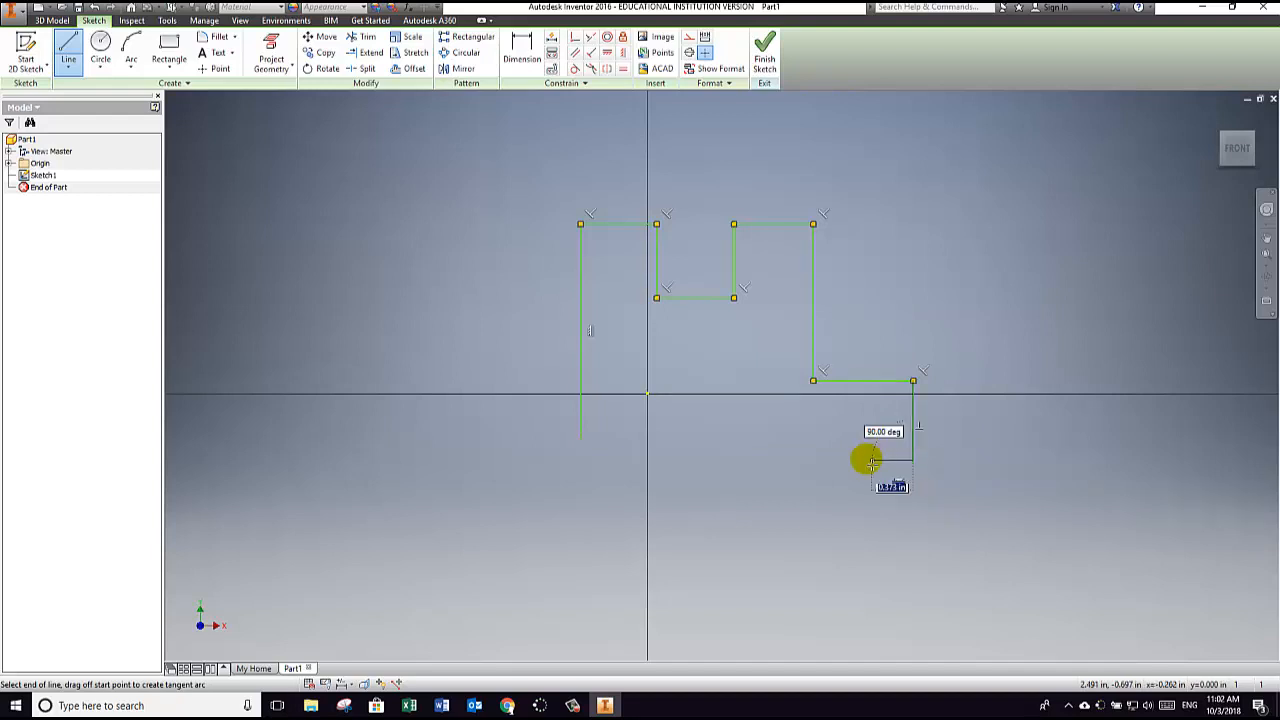
{"action": "left_click", "coordinate": [822, 462]}
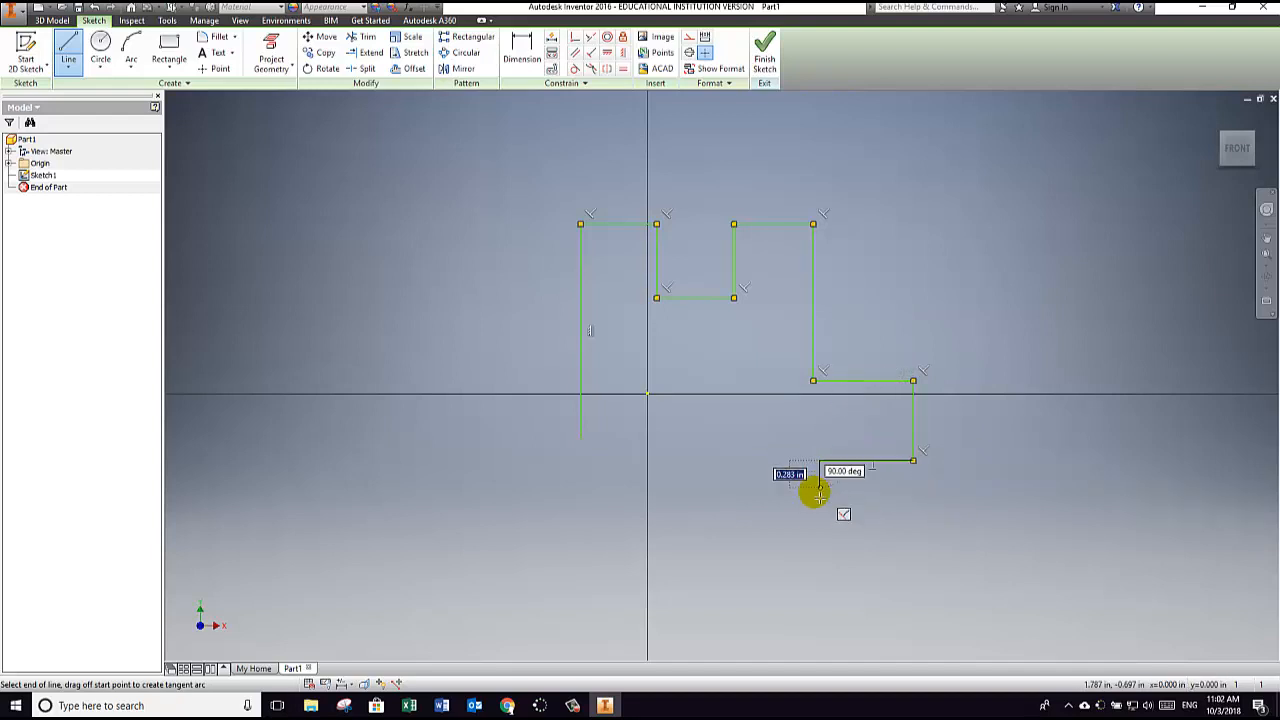
Step: Draw three sides of the block projecting downward from the outline, about 0.79 in wide and 0.81 in tall
{"action": "left_click", "coordinate": [820, 540]}
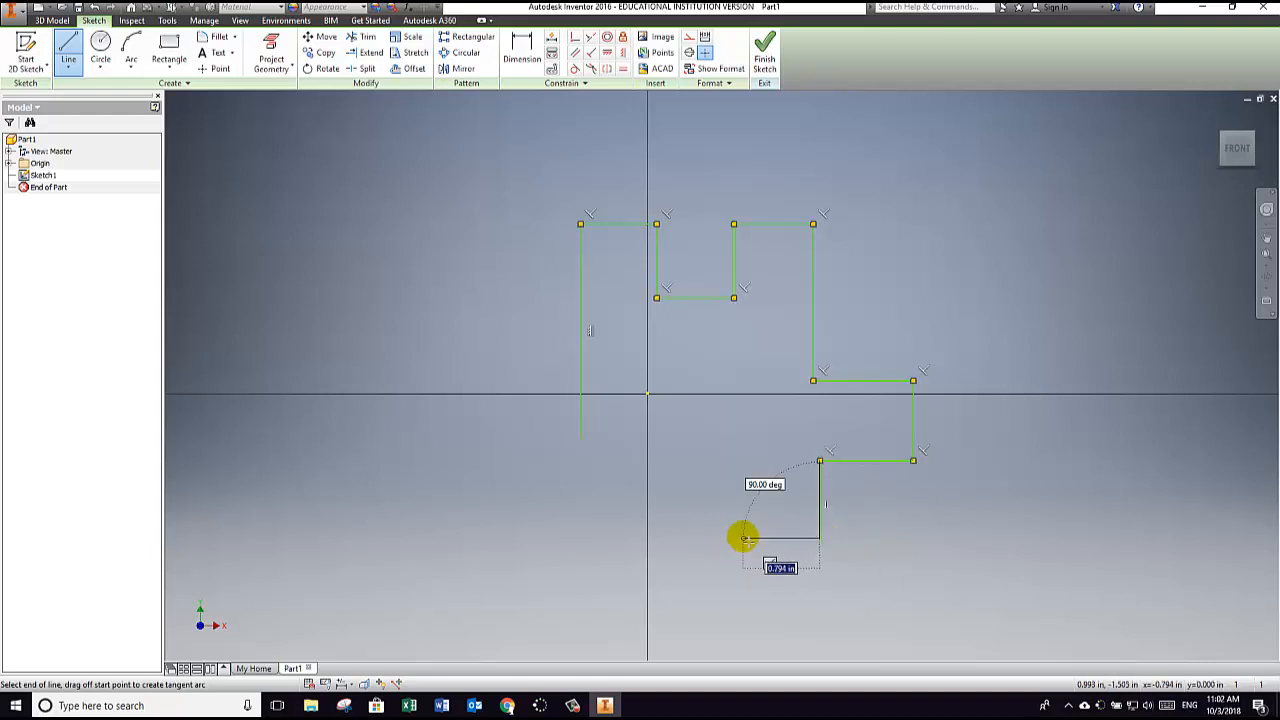
{"action": "left_click", "coordinate": [743, 538]}
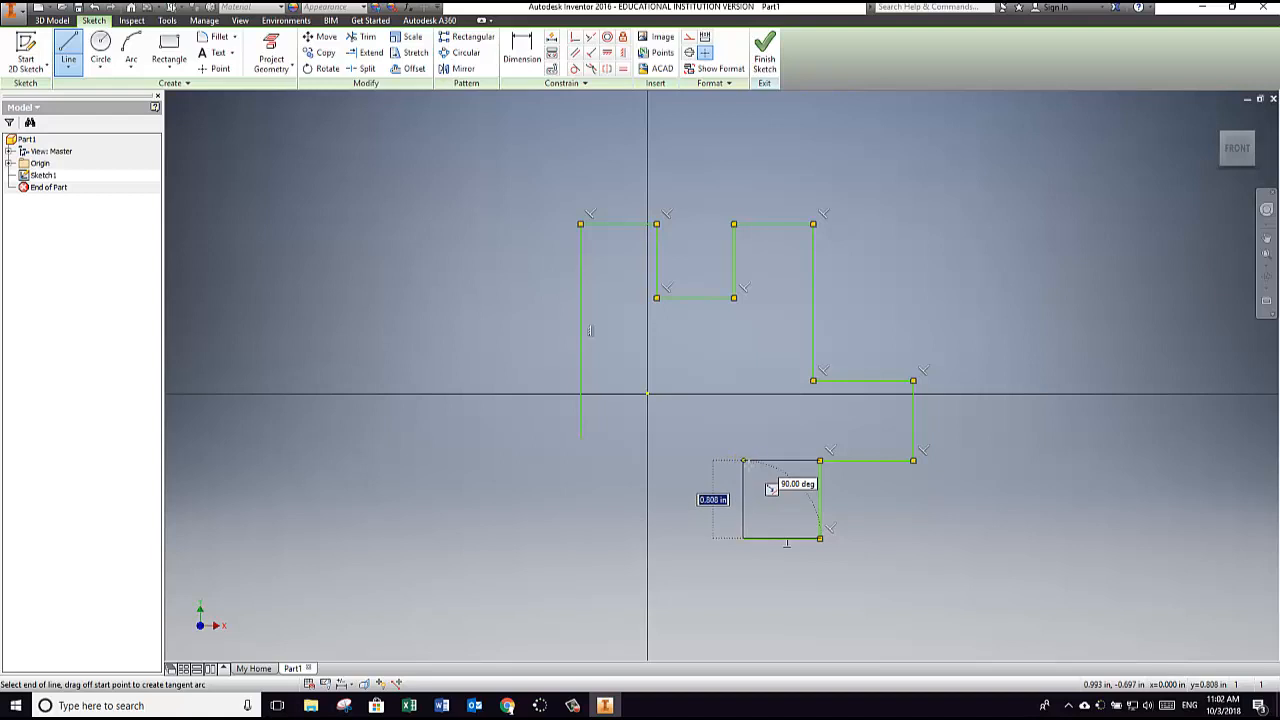
{"action": "left_click", "coordinate": [743, 460]}
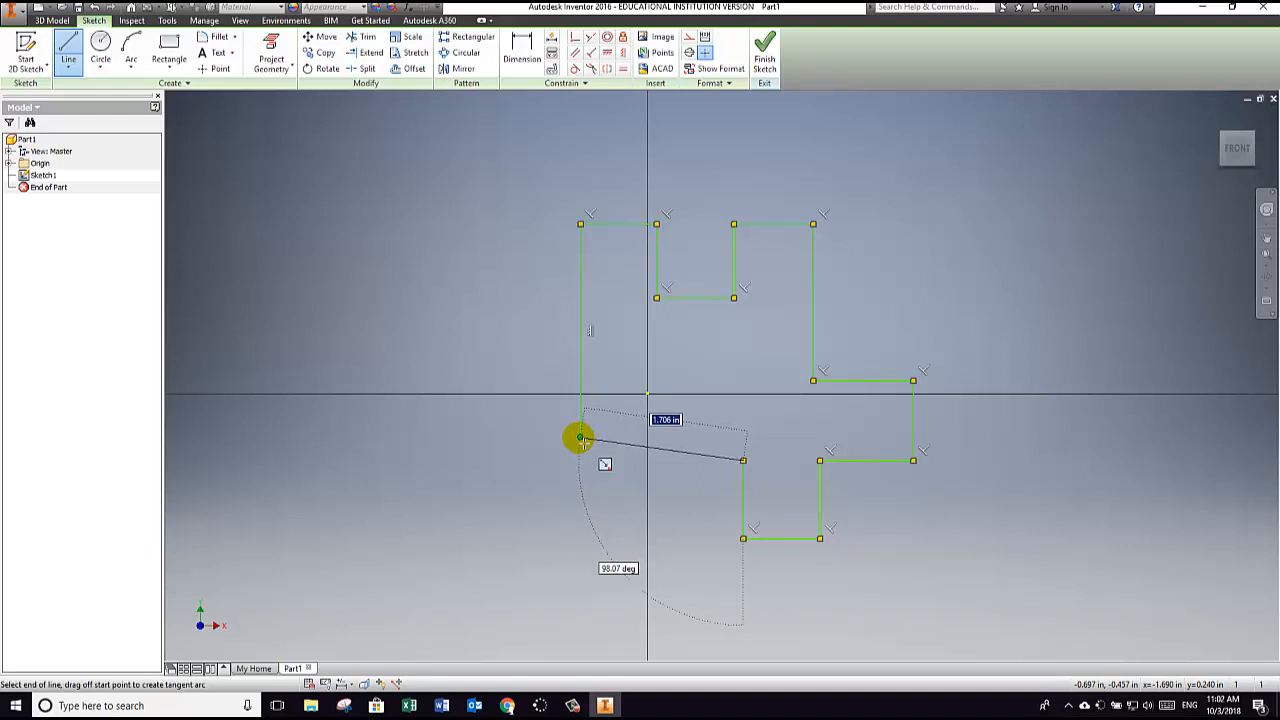
Step: Close the outline at the left edge's lower endpoint and apply a horizontal constraint to the slanted closing line
{"action": "left_click", "coordinate": [580, 438]}
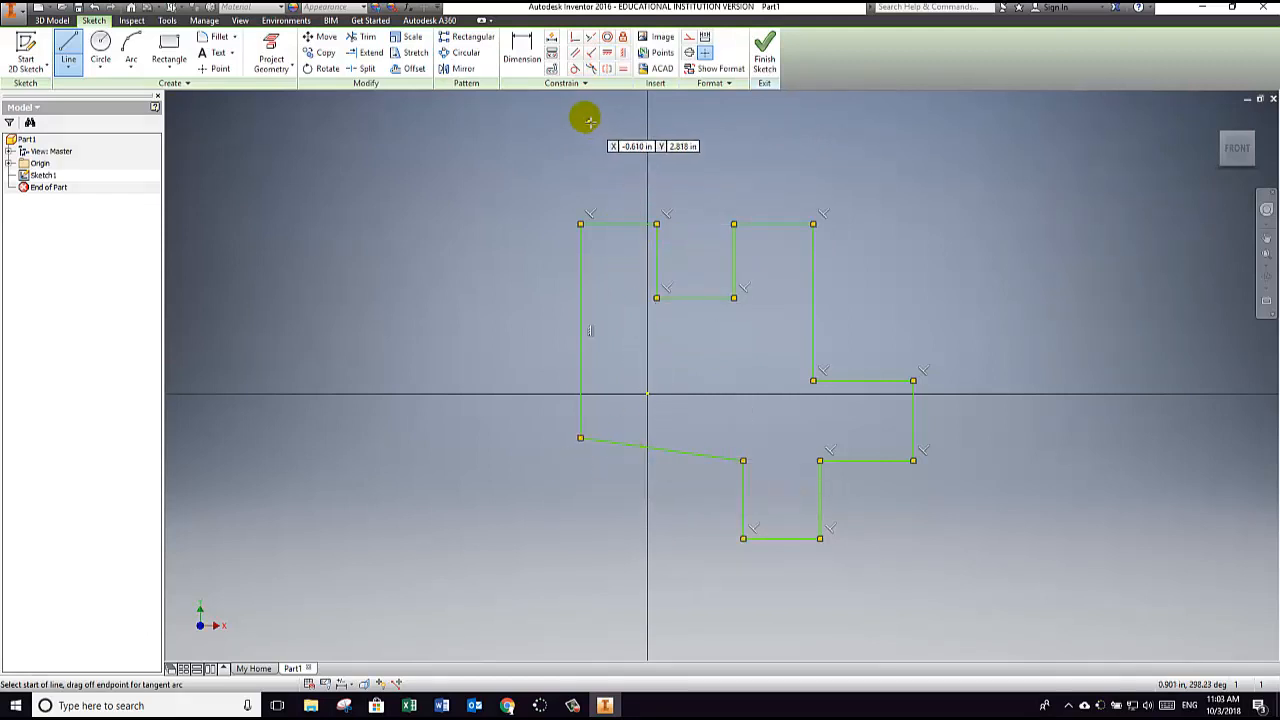
{"action": "left_click", "coordinate": [610, 56]}
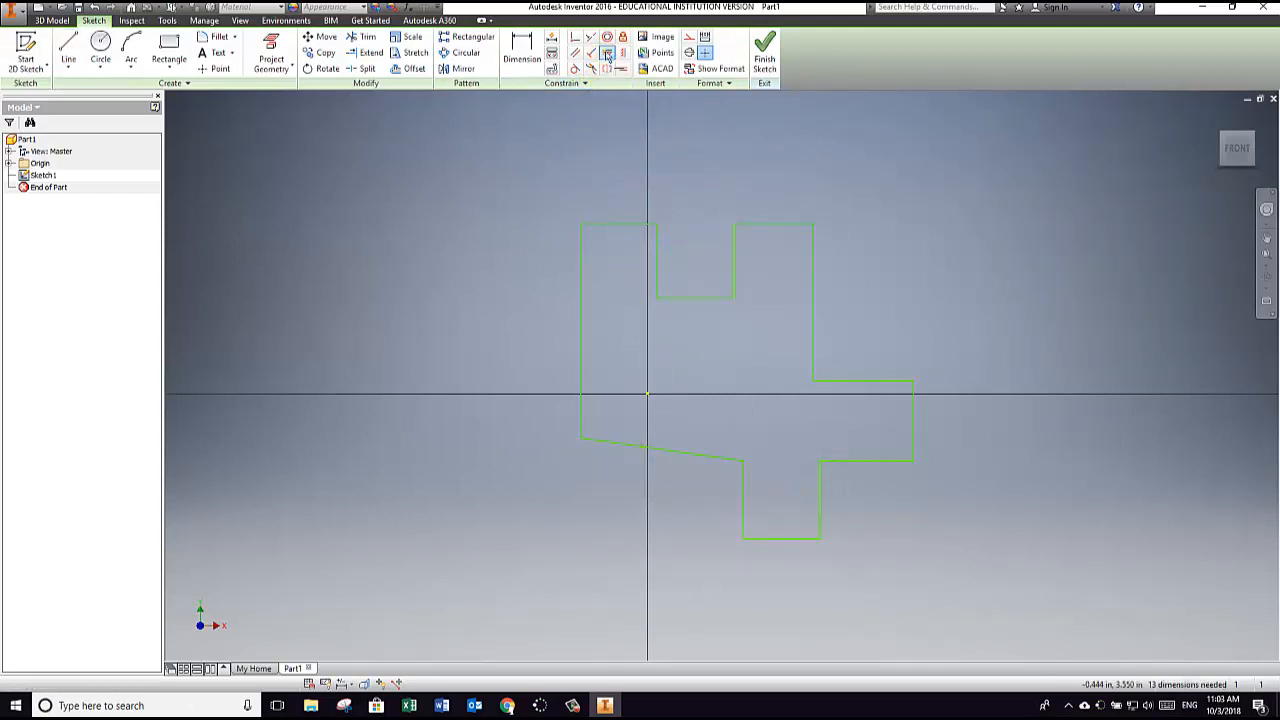
{"action": "left_click", "coordinate": [628, 446]}
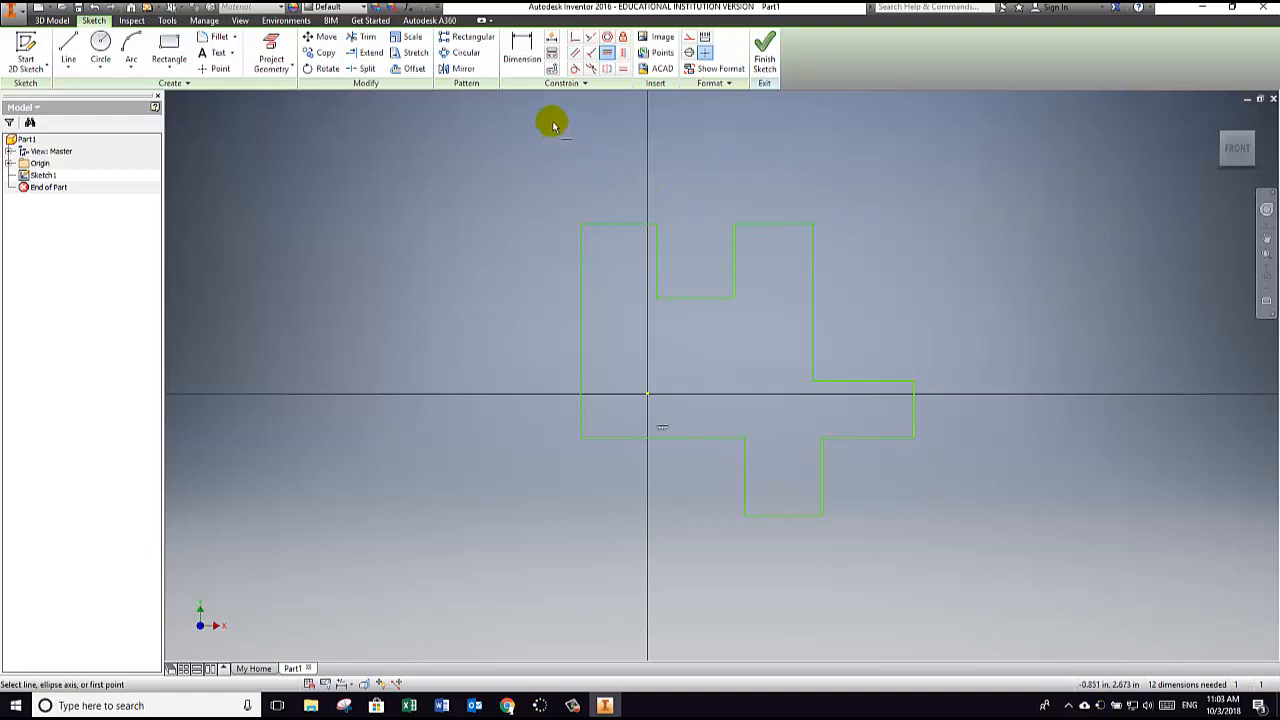
Step: Dimension the overall width between the outline's outermost left and right vertical edges, accepting the drawn value
{"action": "left_click", "coordinate": [519, 52]}
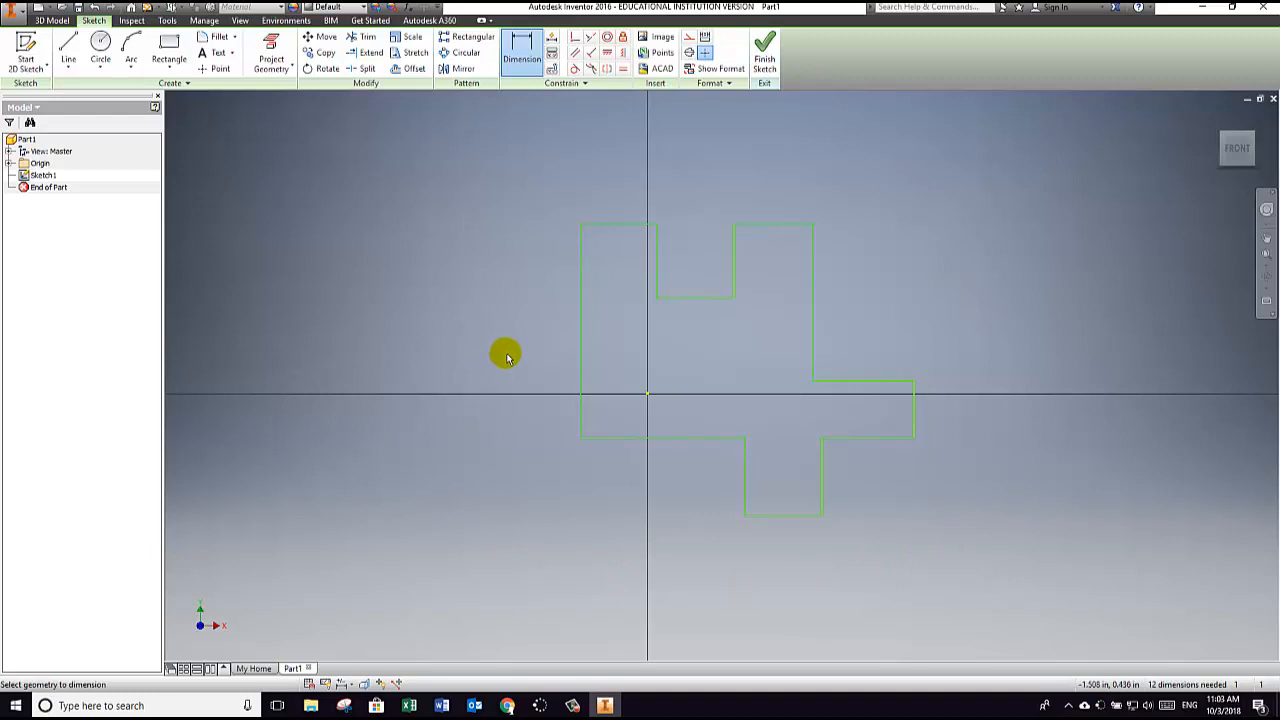
{"action": "left_click", "coordinate": [581, 415]}
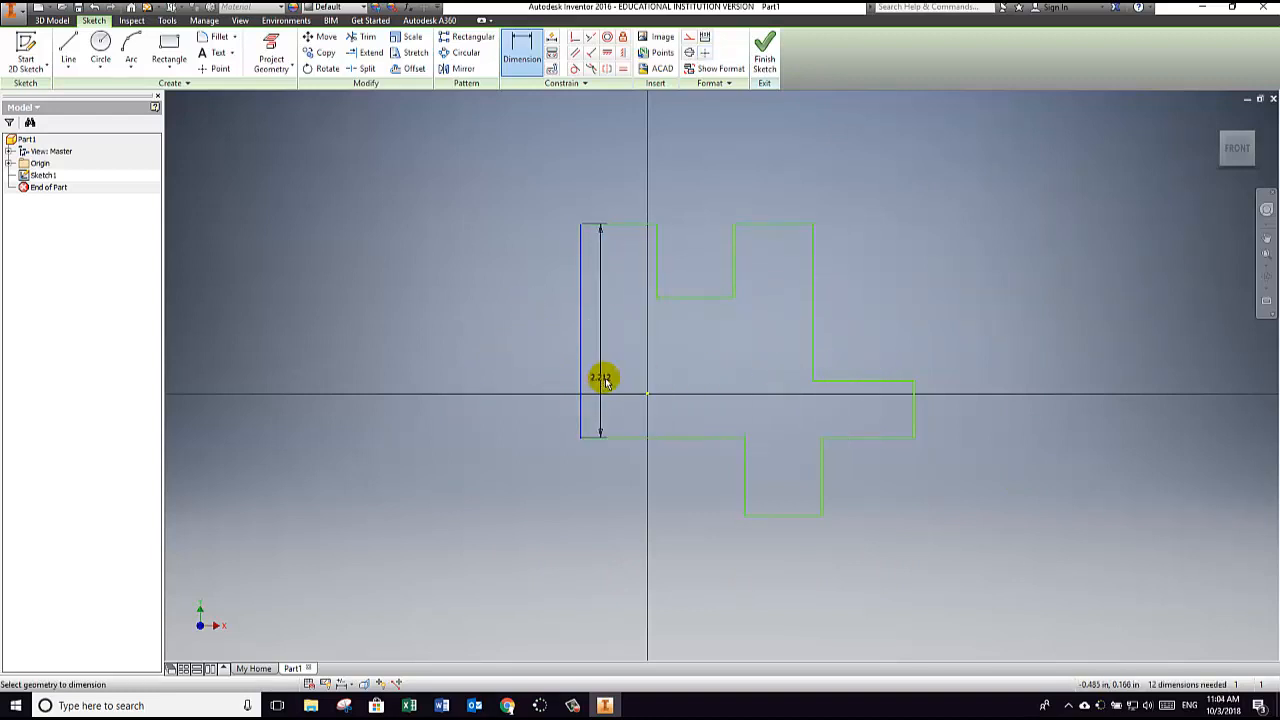
{"action": "left_click", "coordinate": [918, 402]}
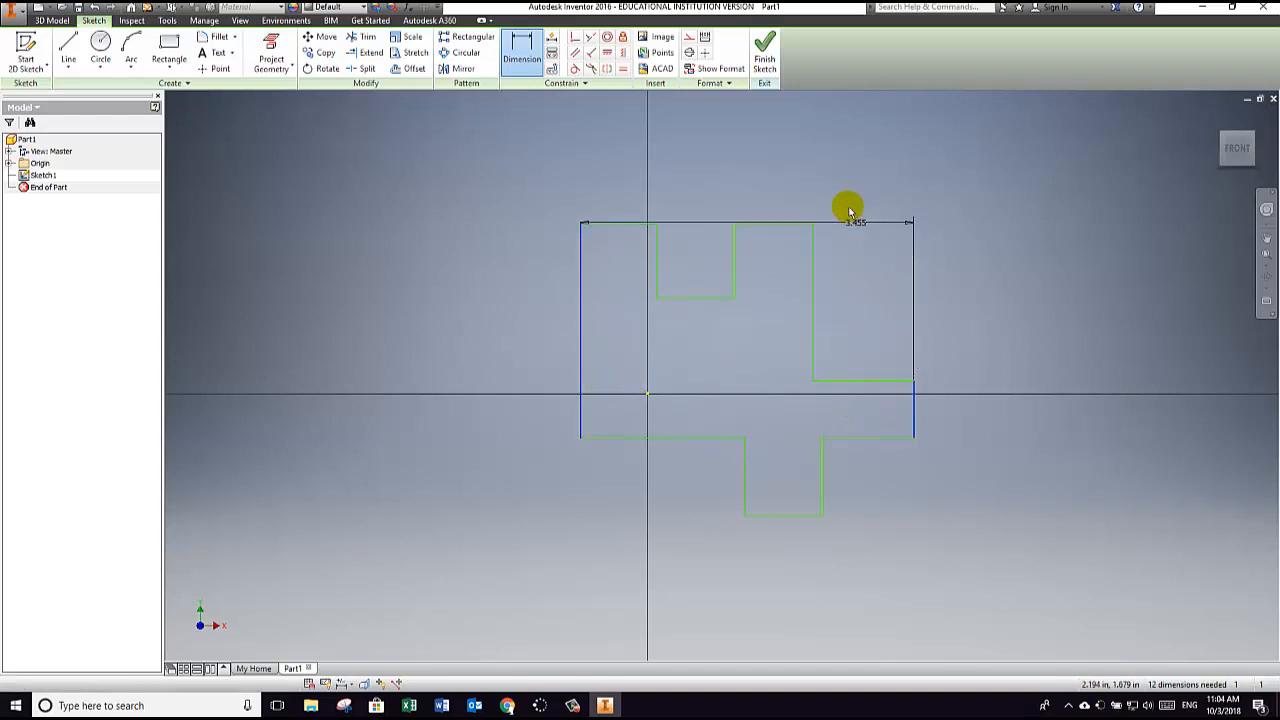
{"action": "left_click", "coordinate": [768, 135]}
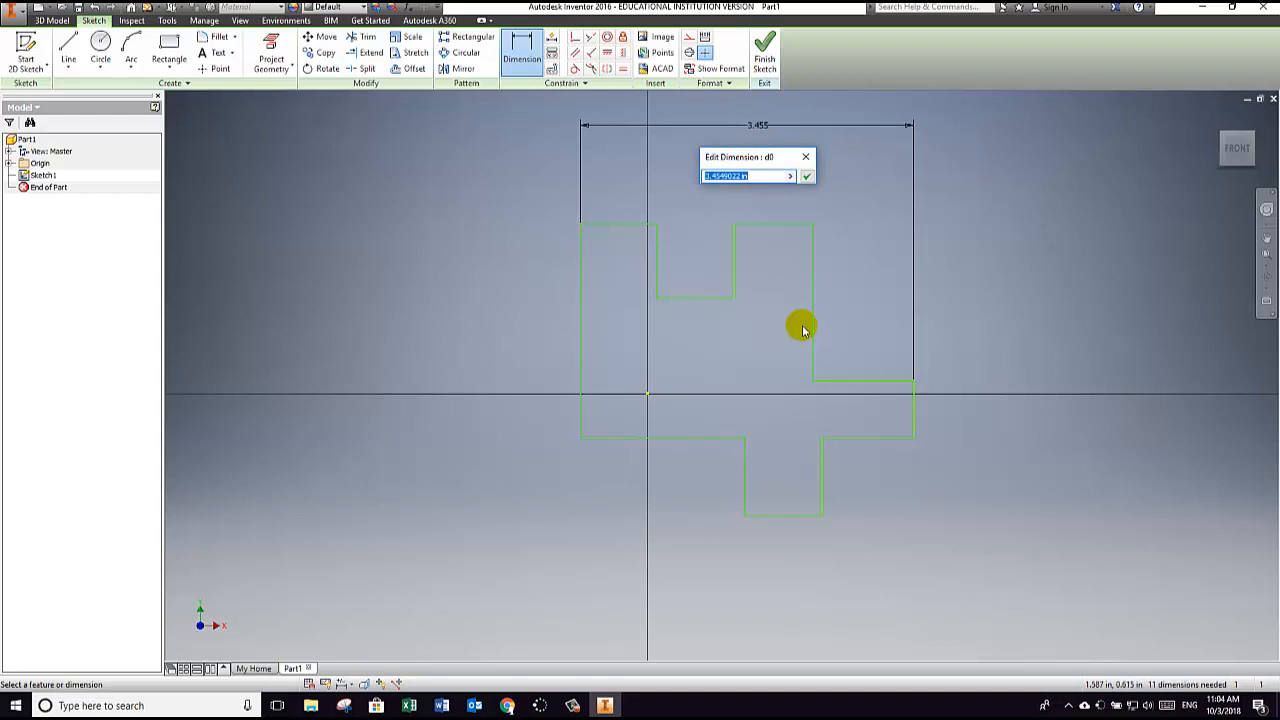
{"action": "left_click", "coordinate": [807, 177]}
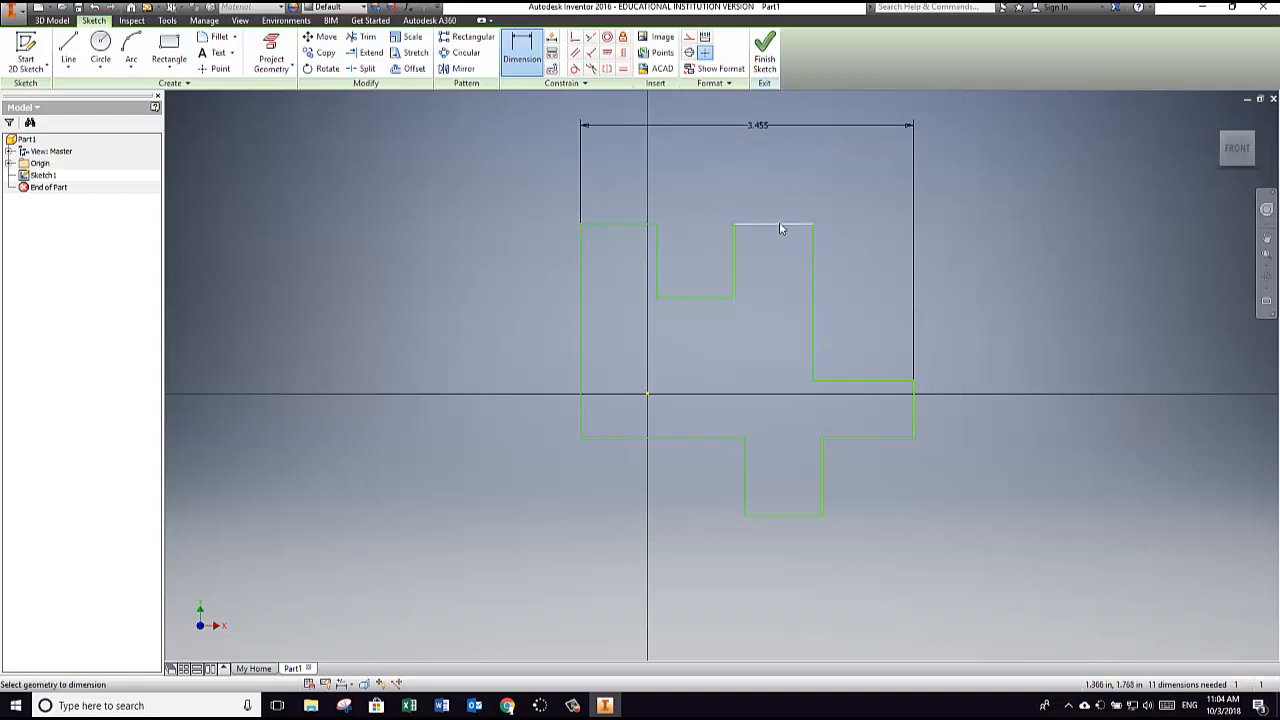
Step: Dimension the outline's overall height from its top edge to the lower block's bottom edge, accepting the drawn value
{"action": "left_click", "coordinate": [799, 516]}
{"action": "left_click", "coordinate": [436, 440]}
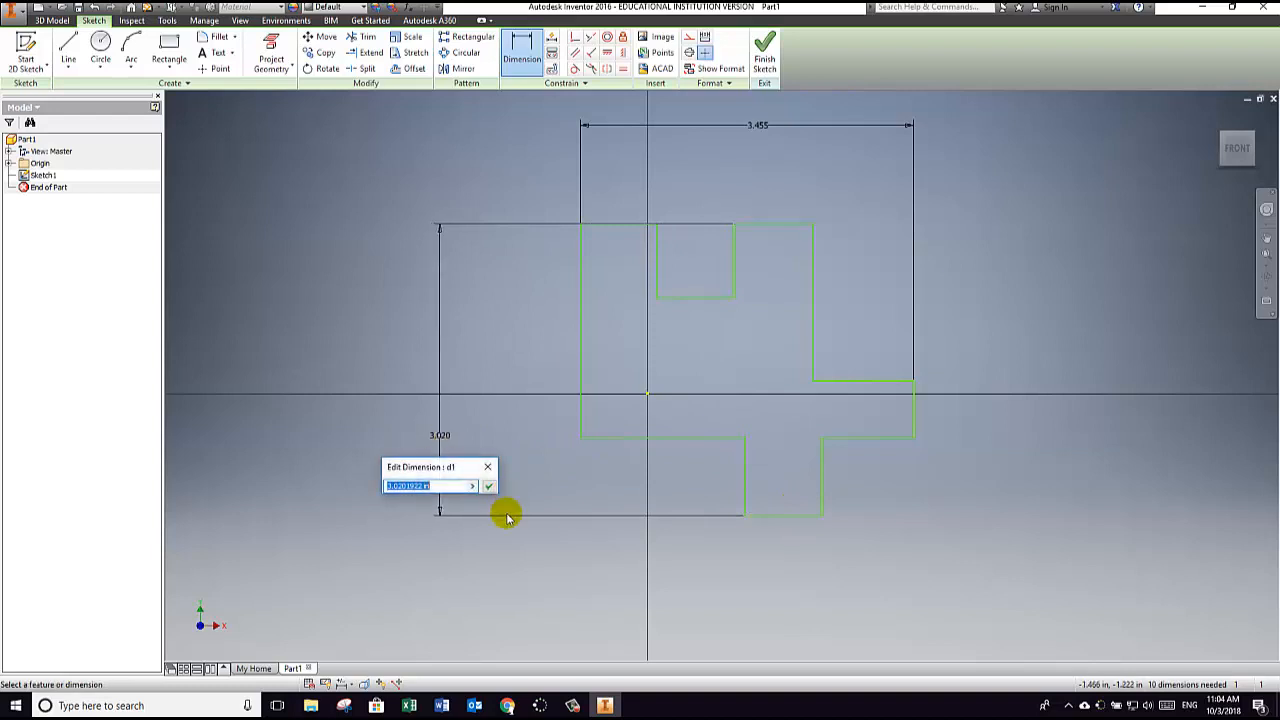
{"action": "left_click", "coordinate": [489, 487]}
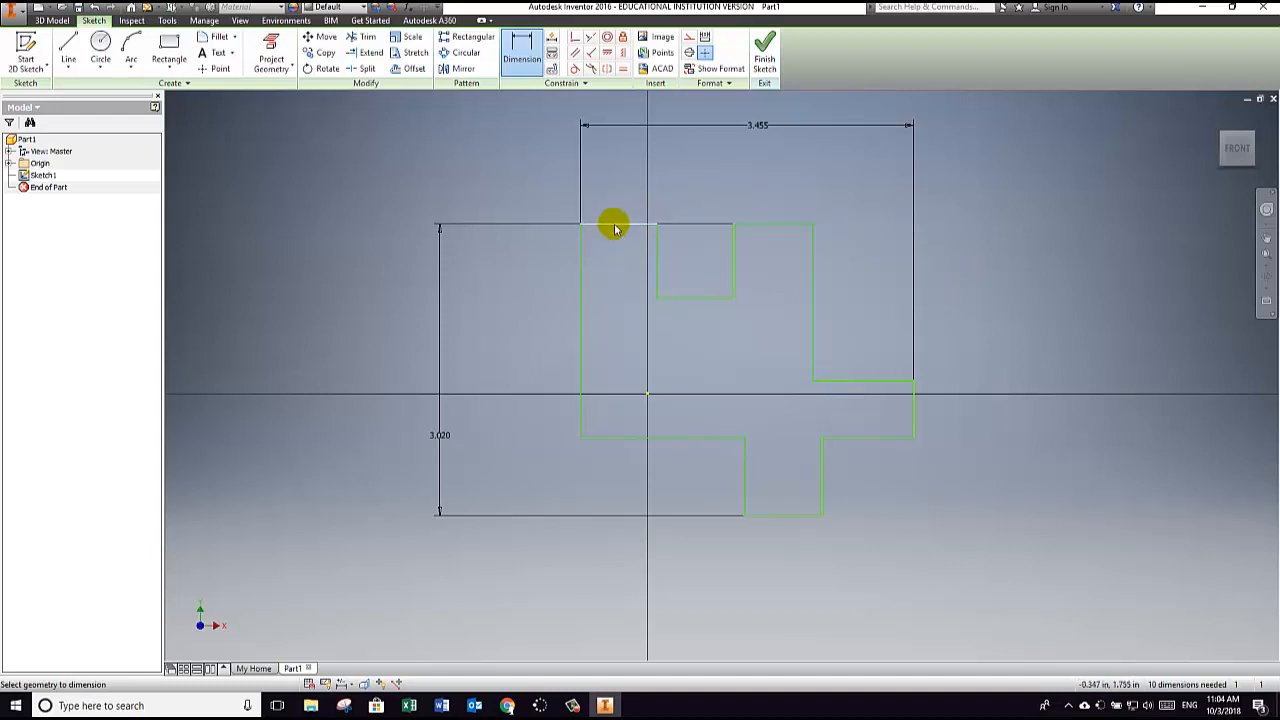
Step: Dimension the widths of the upper left block, the notch and the upper right block at 0.75 in each
{"action": "left_click", "coordinate": [619, 170]}
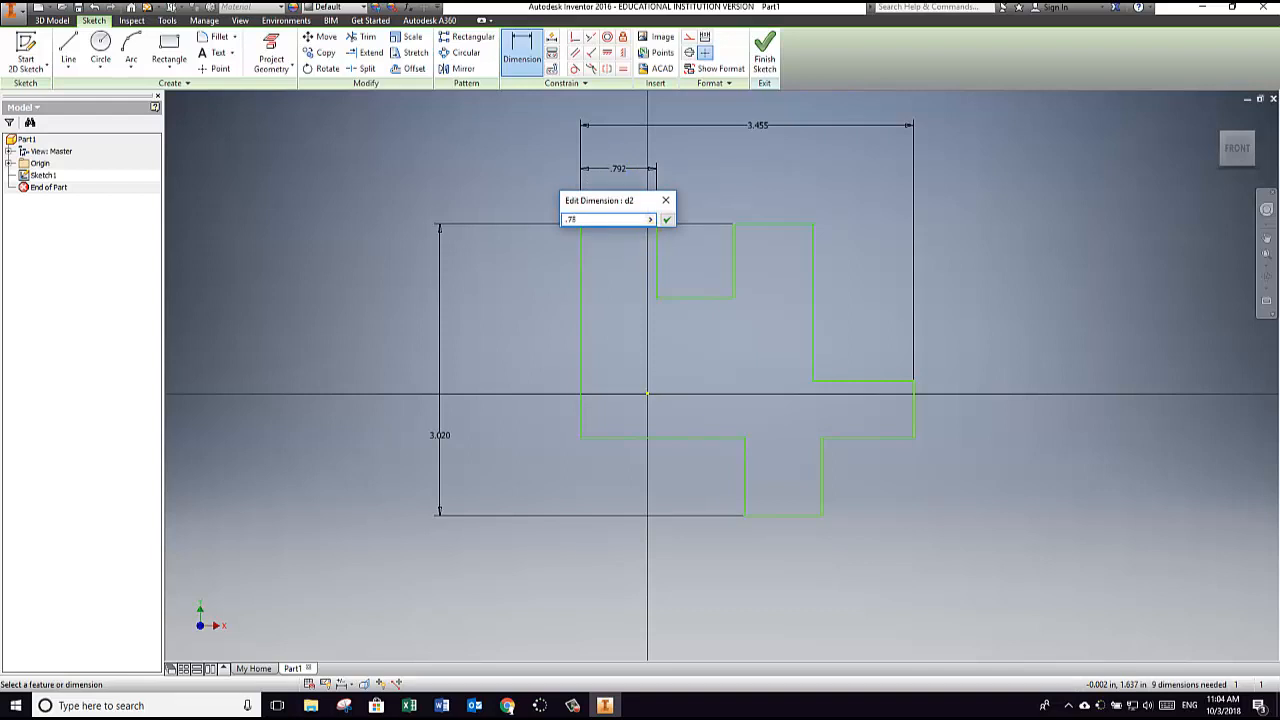
{"action": "left_click", "coordinate": [647, 237]}
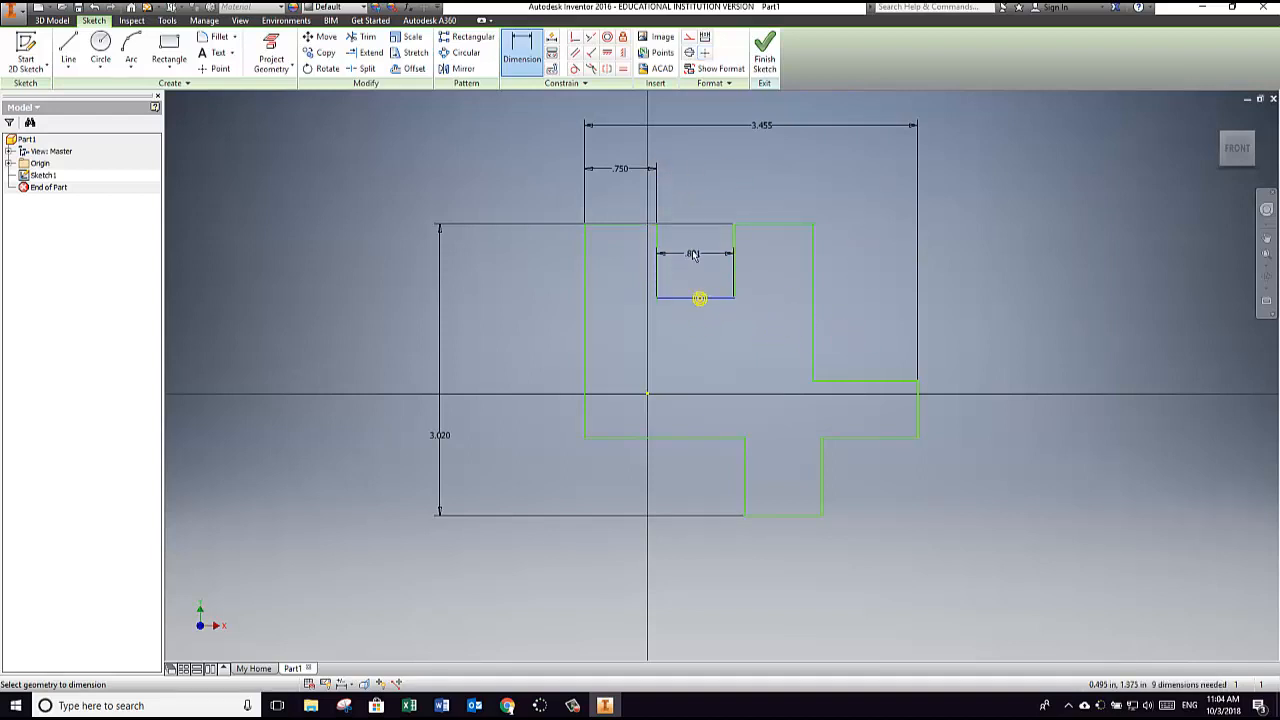
{"action": "left_click", "coordinate": [686, 170]}
{"action": "type", "text": ".75"}
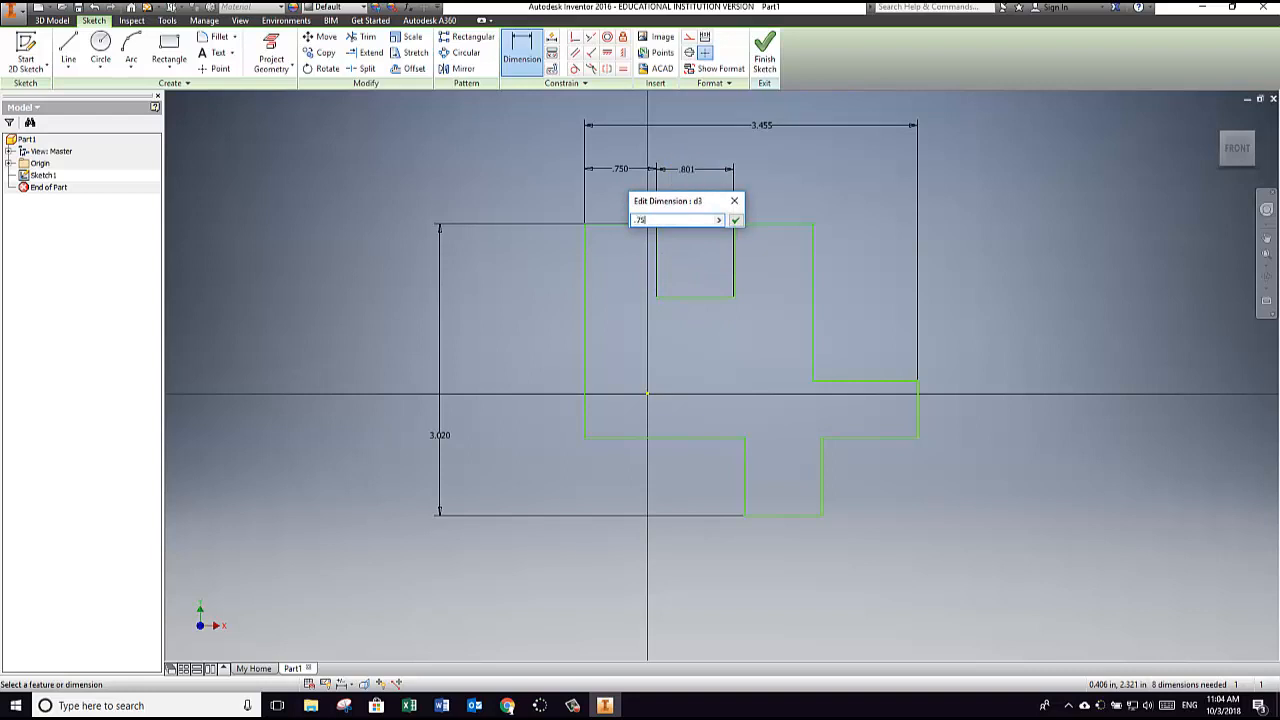
{"action": "left_click", "coordinate": [688, 174]}
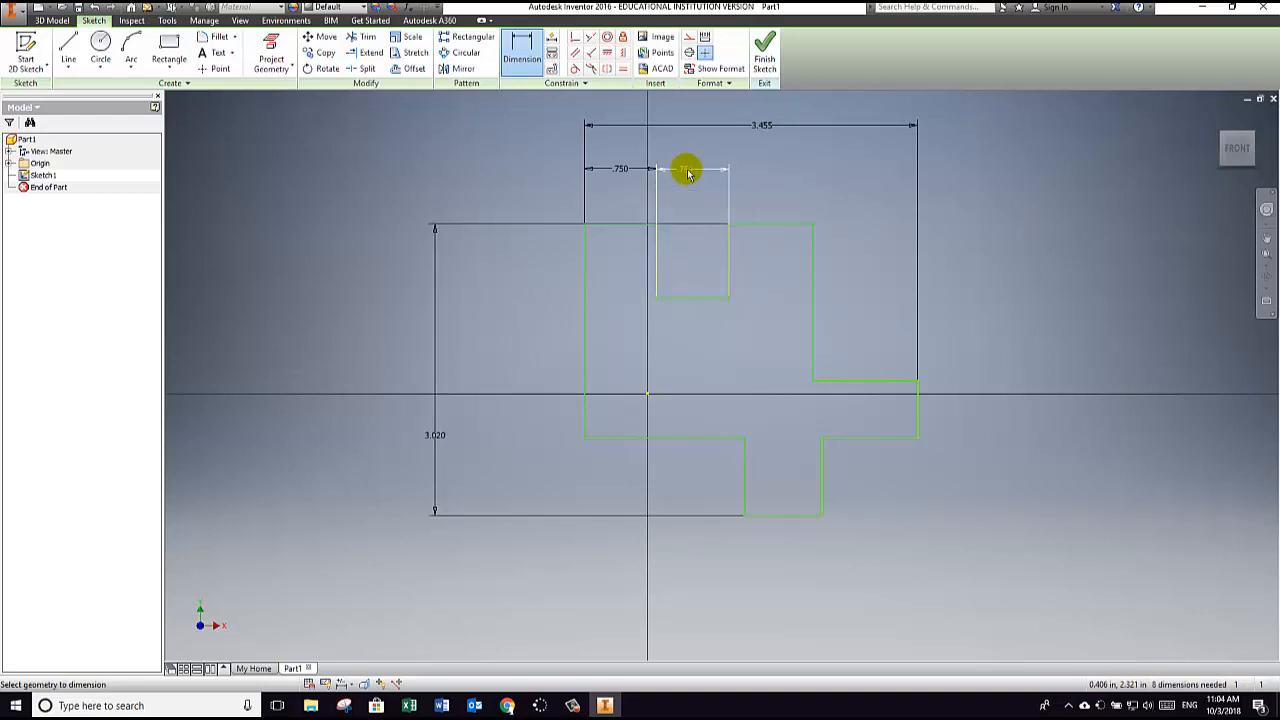
{"action": "left_click", "coordinate": [795, 225]}
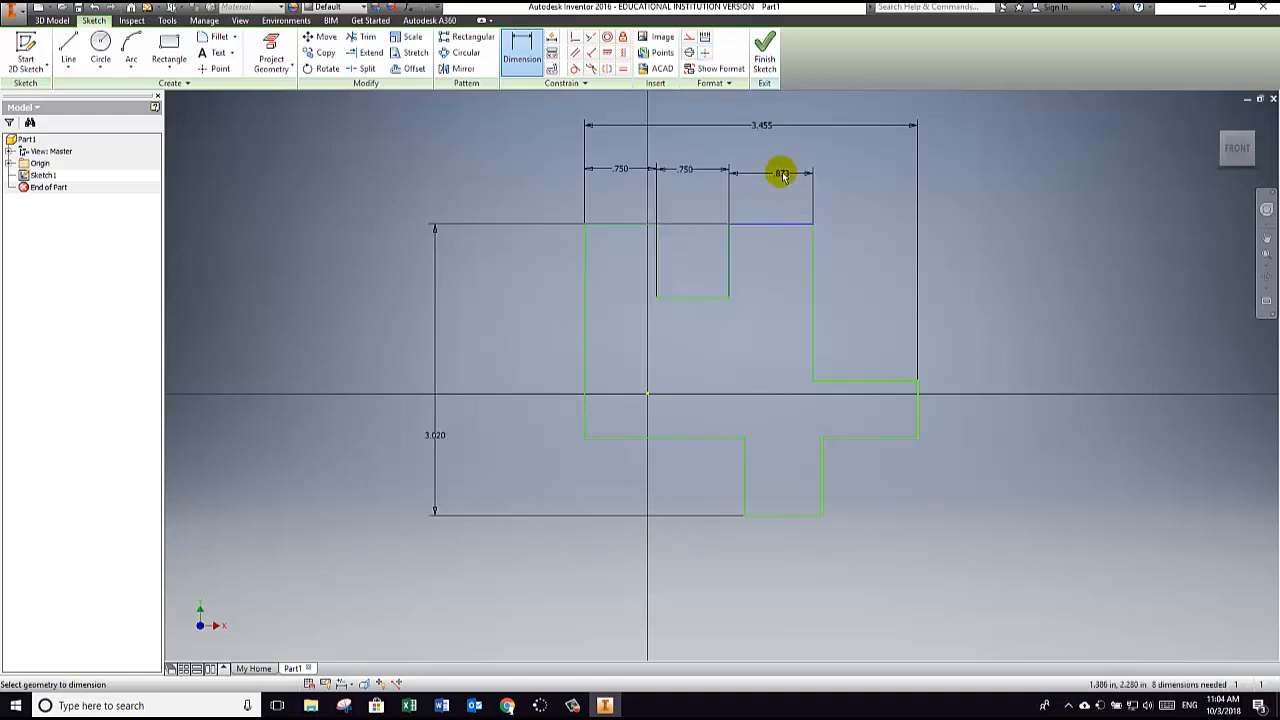
{"action": "left_click", "coordinate": [781, 171]}
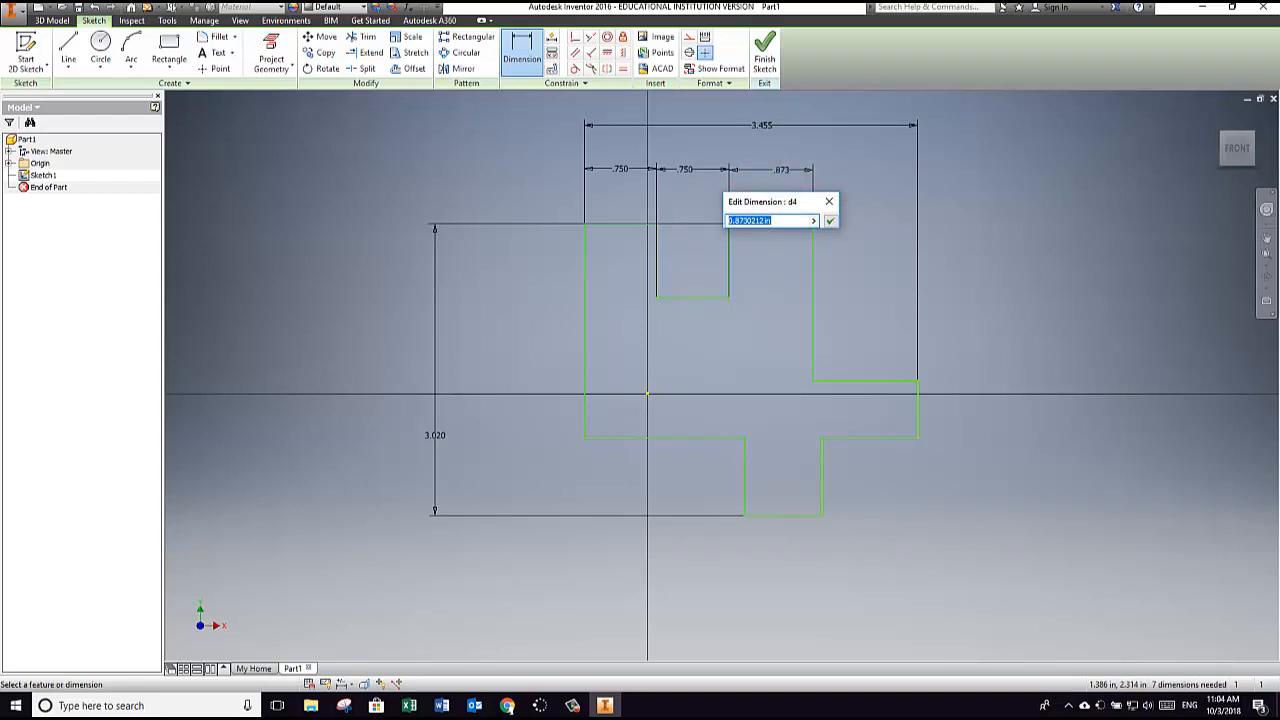
{"action": "left_click", "coordinate": [783, 174]}
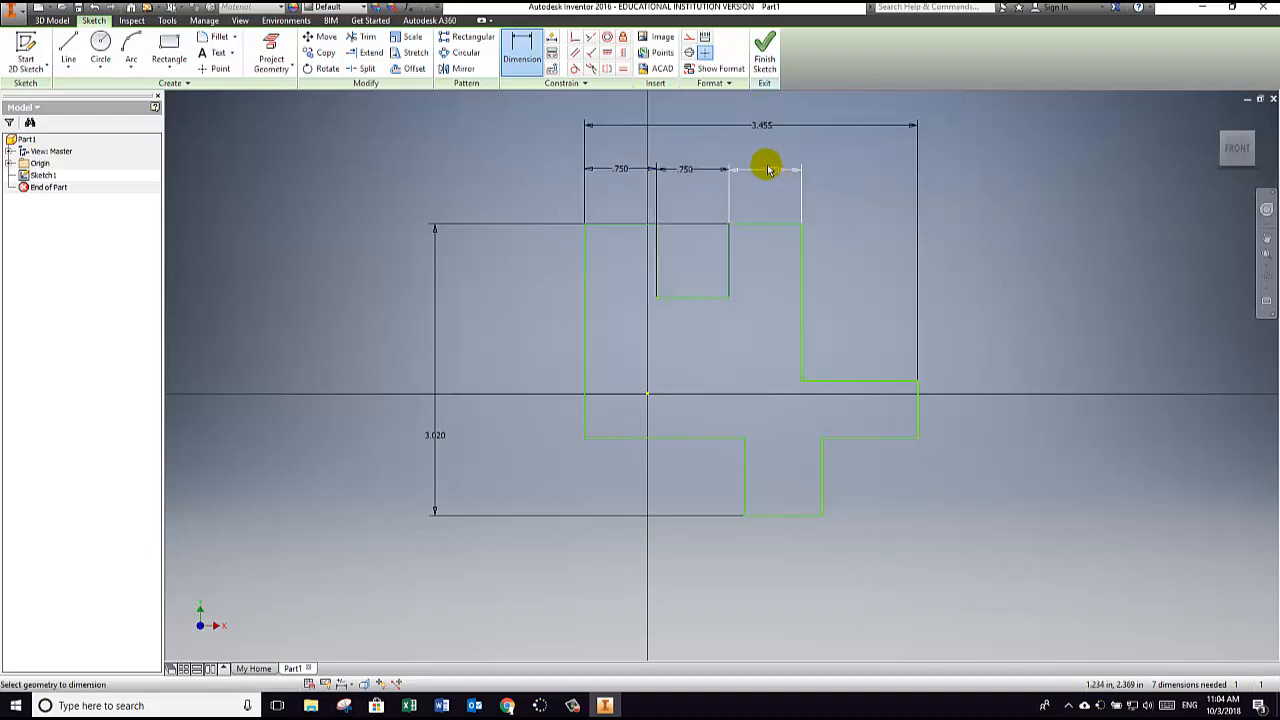
{"action": "left_click", "coordinate": [881, 380]}
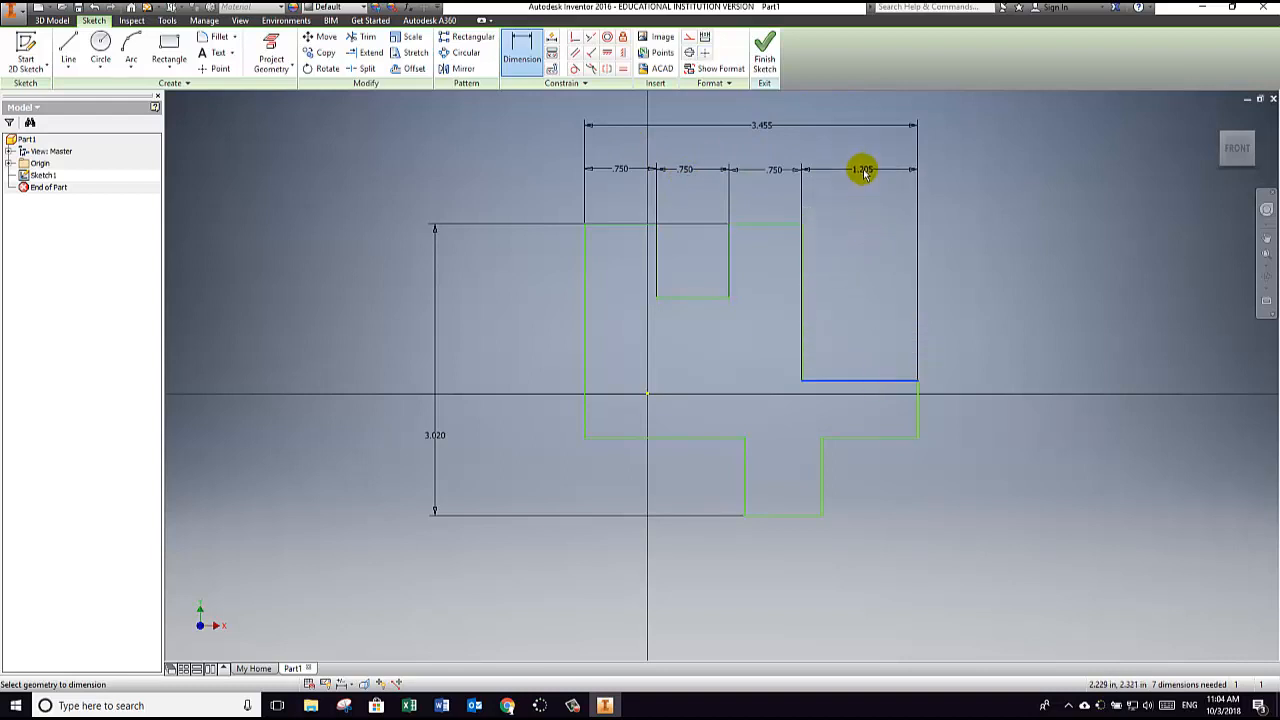
{"action": "left_click", "coordinate": [864, 172]}
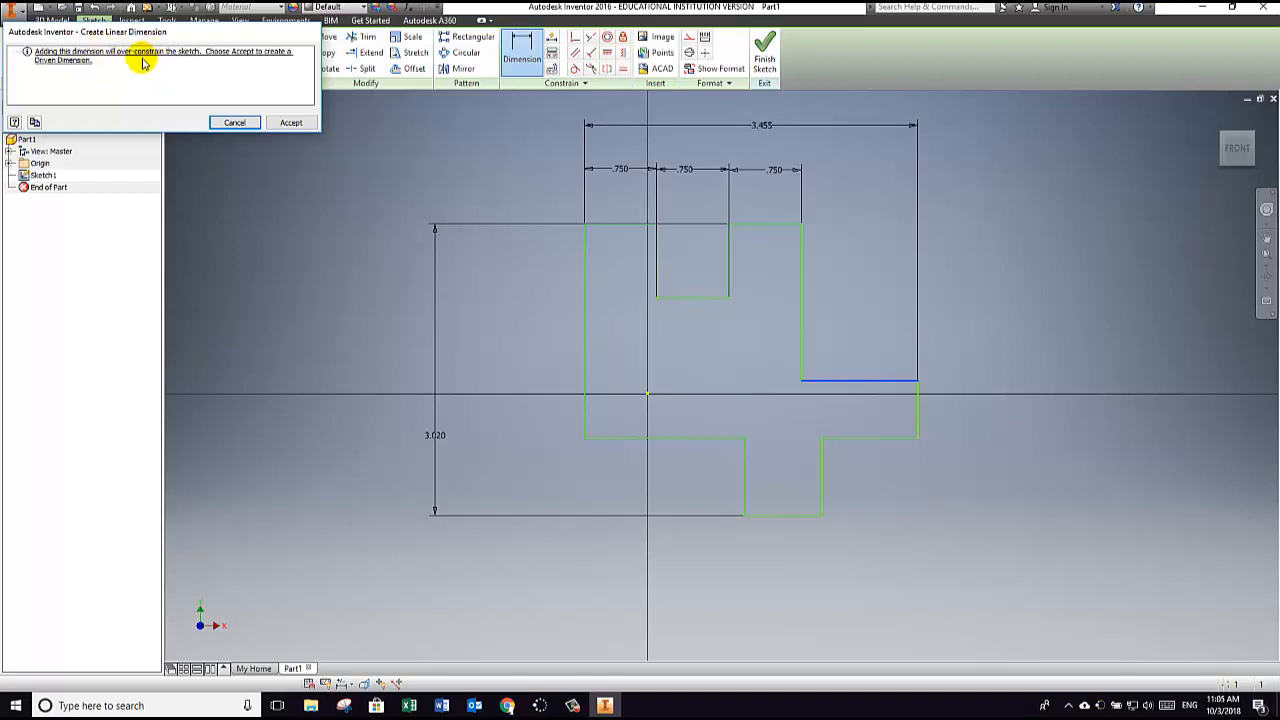
{"action": "left_click", "coordinate": [239, 123]}
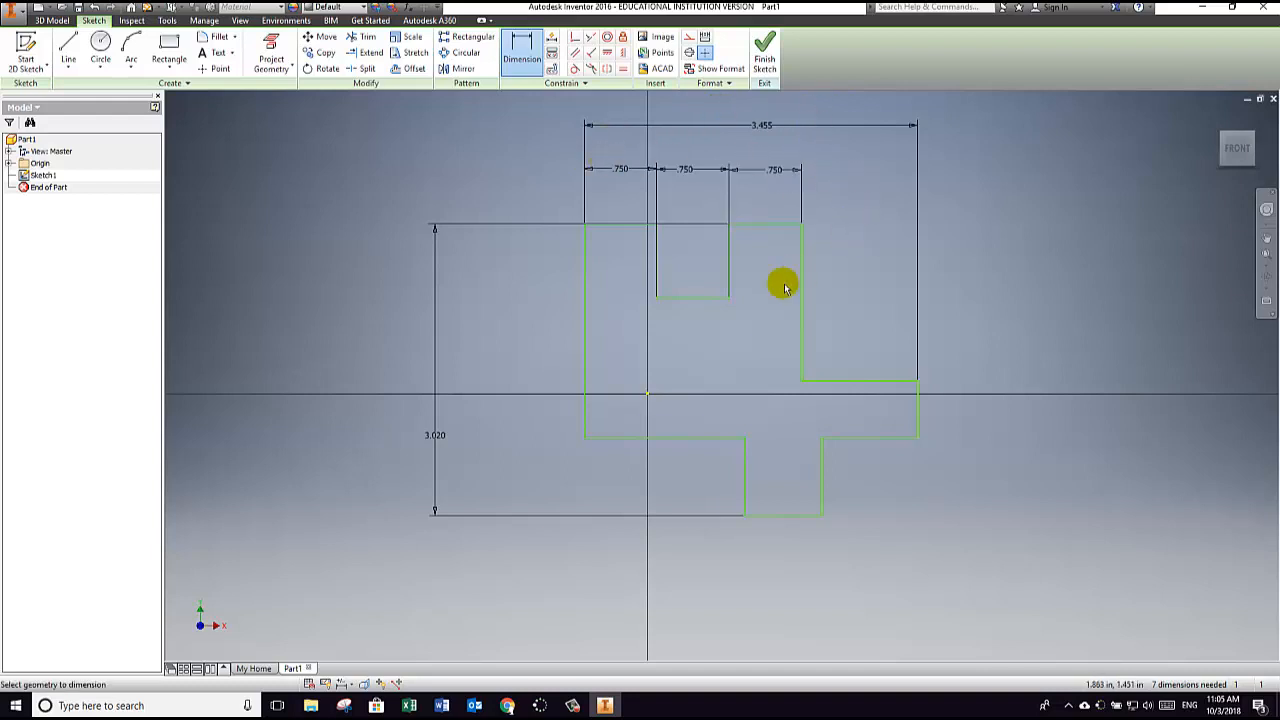
Step: Dimension the height of the block projecting downward from the outline at 0.75 in
{"action": "left_click", "coordinate": [745, 487]}
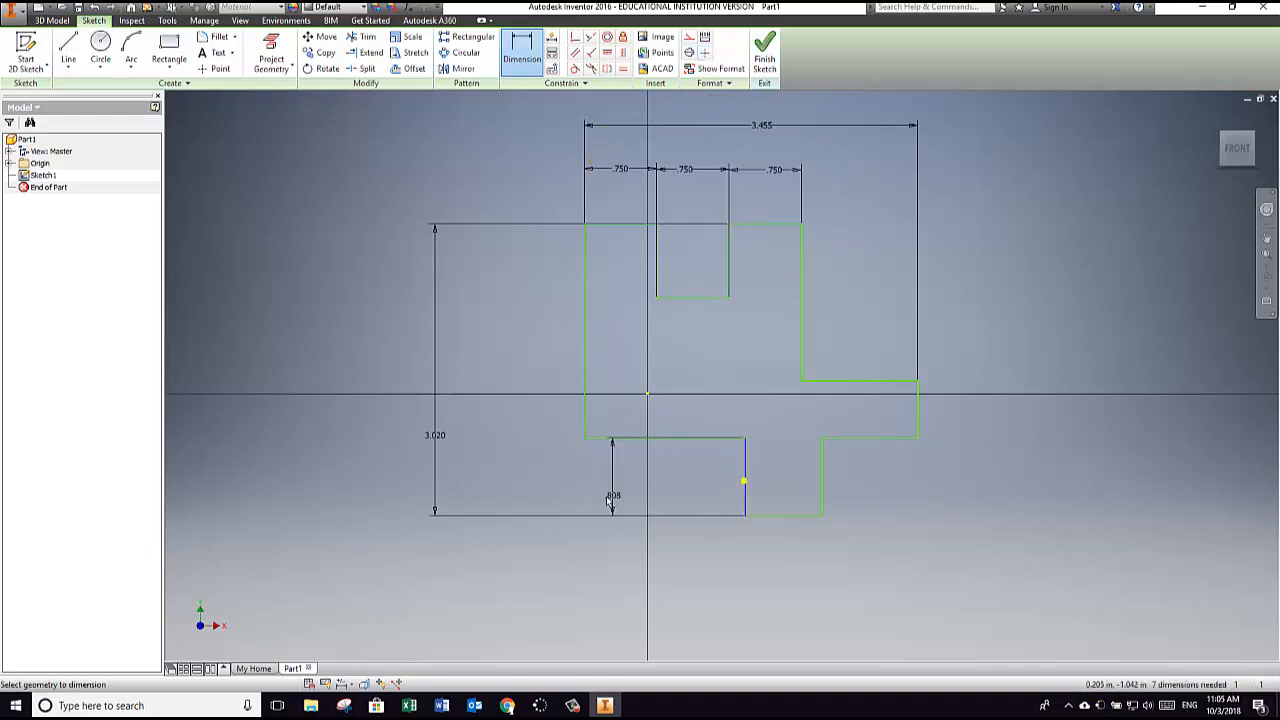
{"action": "left_click", "coordinate": [508, 484]}
{"action": "type", "text": ".75"}
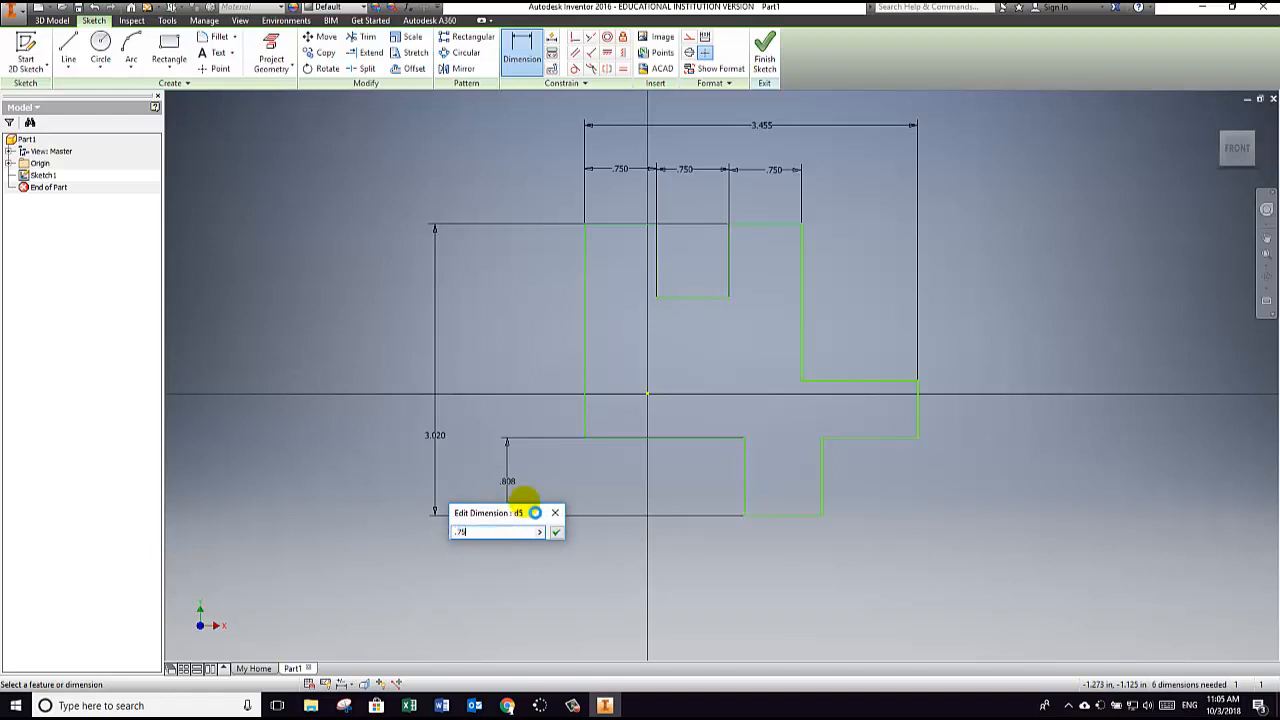
{"action": "key", "text": "Return"}
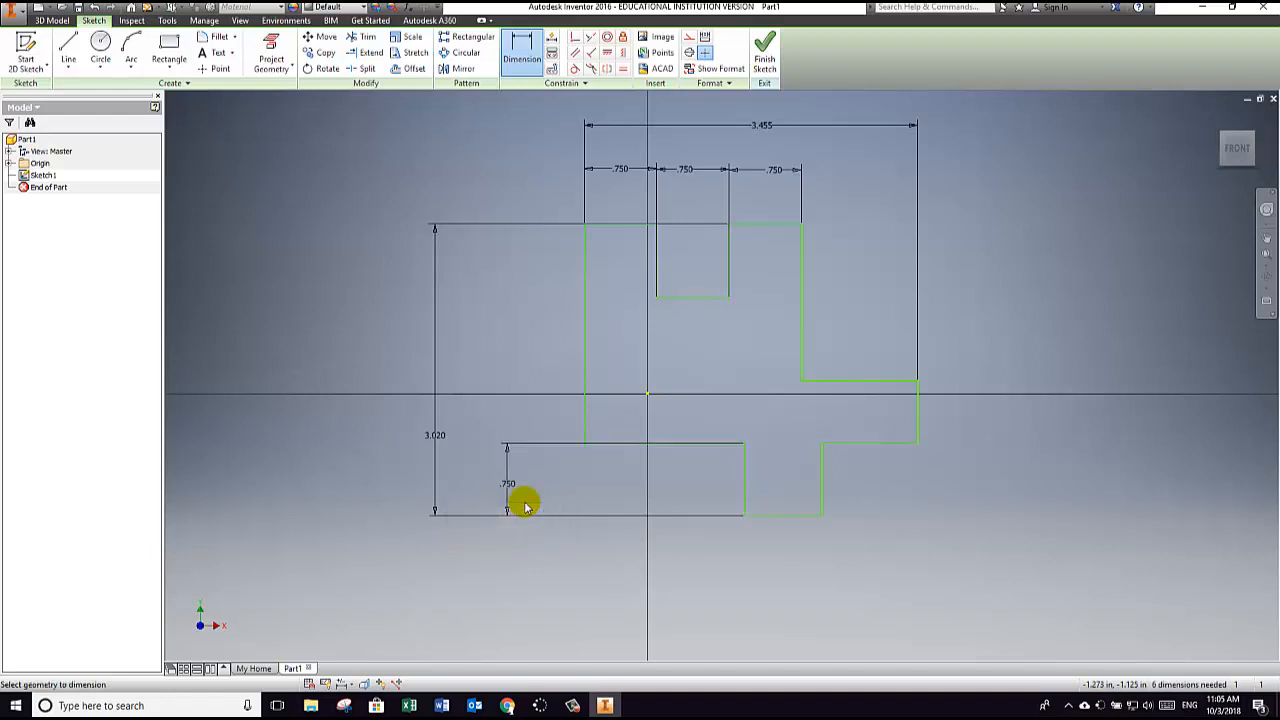
{"action": "left_click", "coordinate": [584, 343]}
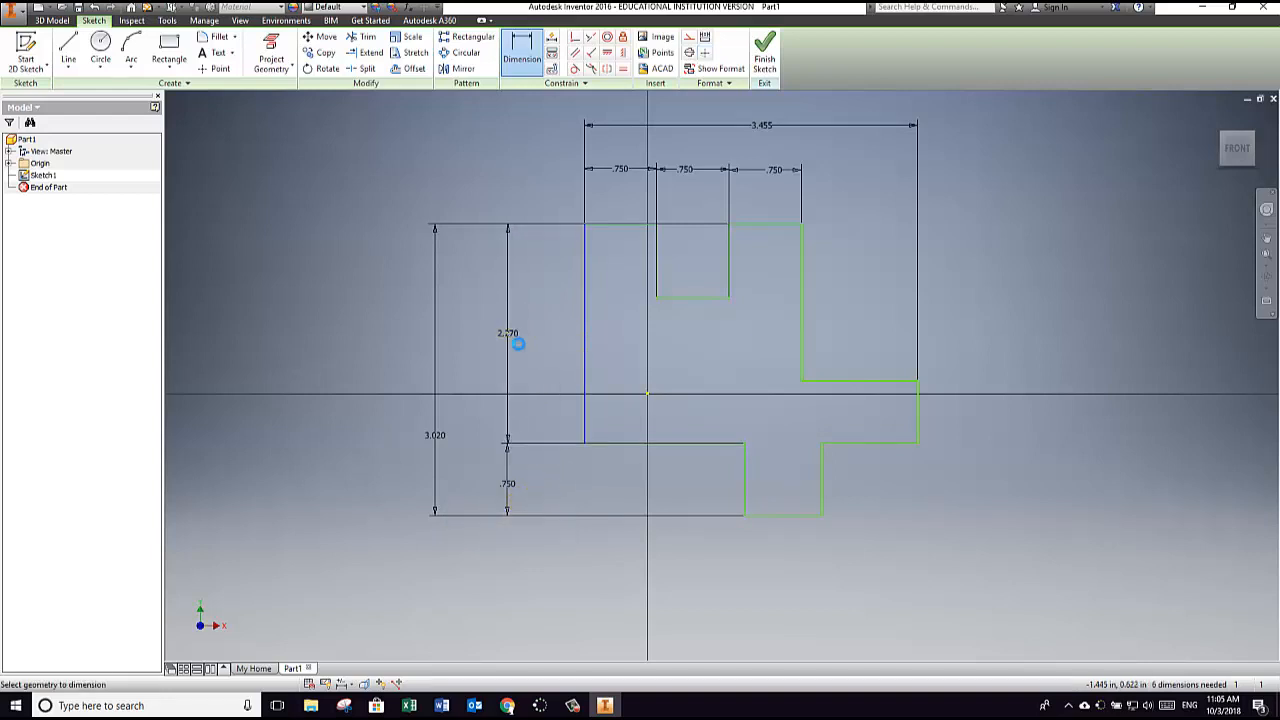
{"action": "left_click", "coordinate": [516, 340]}
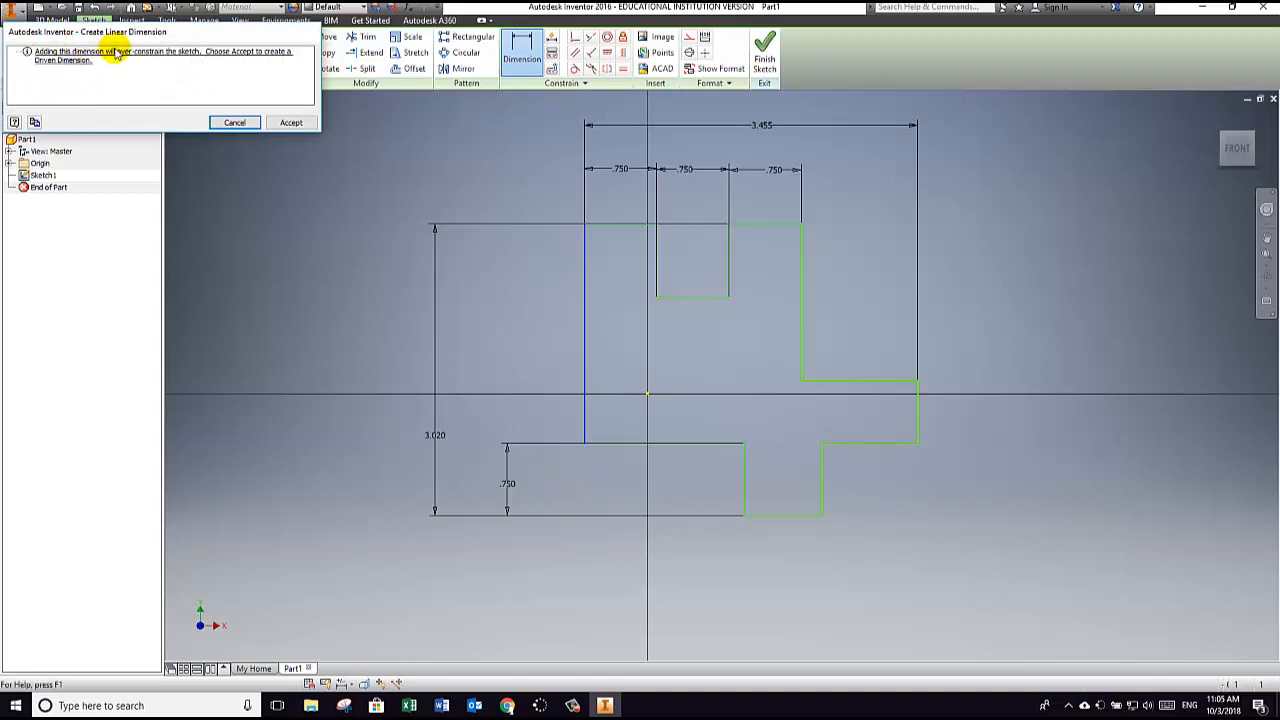
{"action": "left_click", "coordinate": [234, 124]}
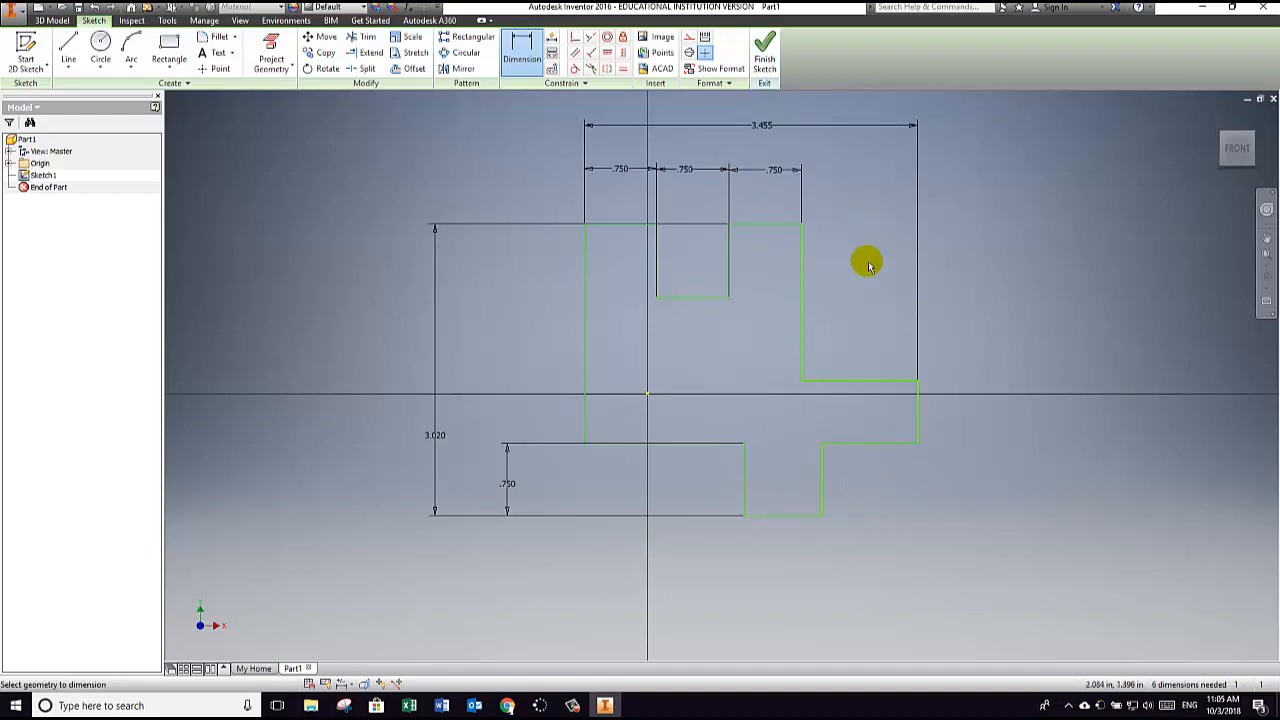
{"action": "left_click", "coordinate": [821, 486]}
{"action": "left_click", "coordinate": [1000, 488]}
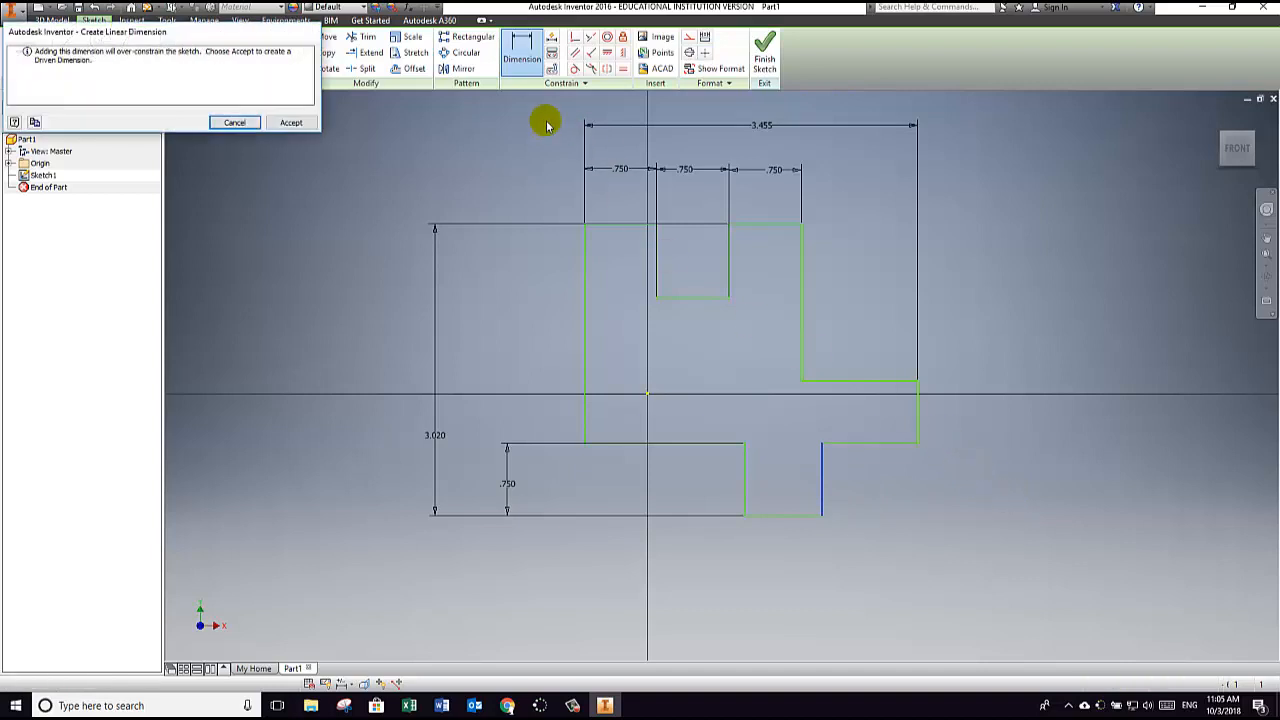
{"action": "left_click", "coordinate": [235, 123]}
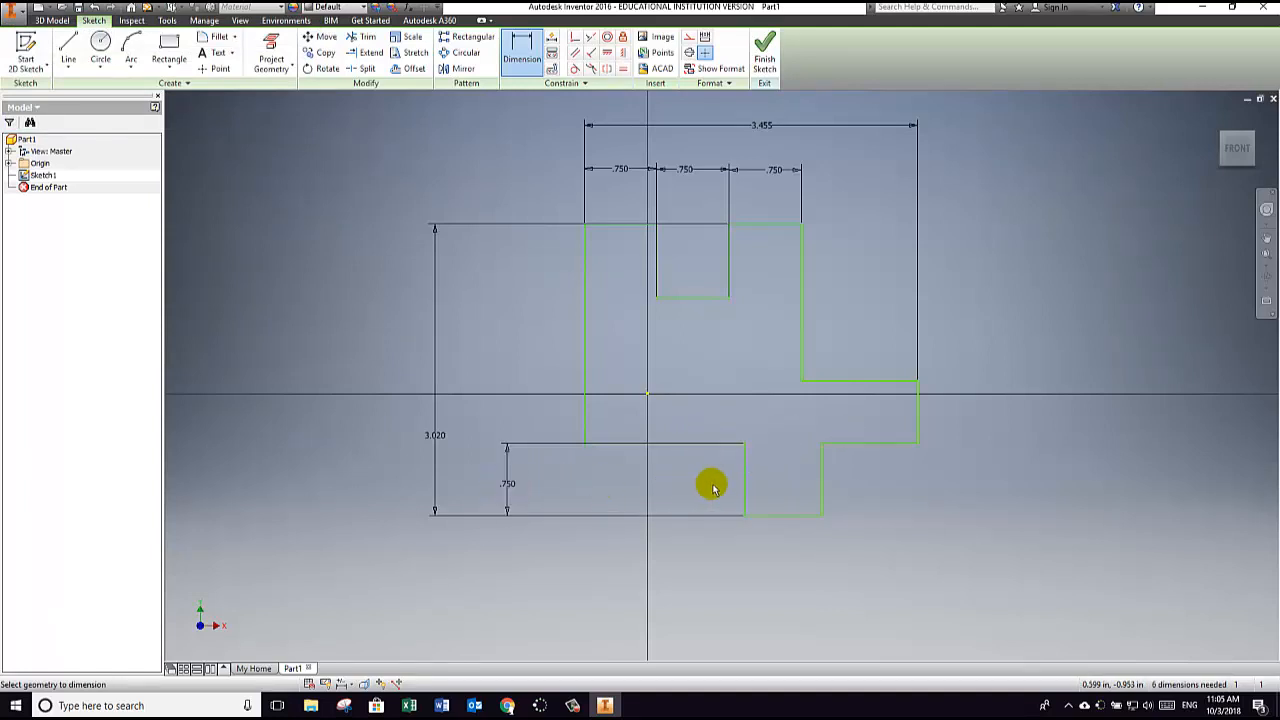
{"action": "left_click", "coordinate": [822, 484]}
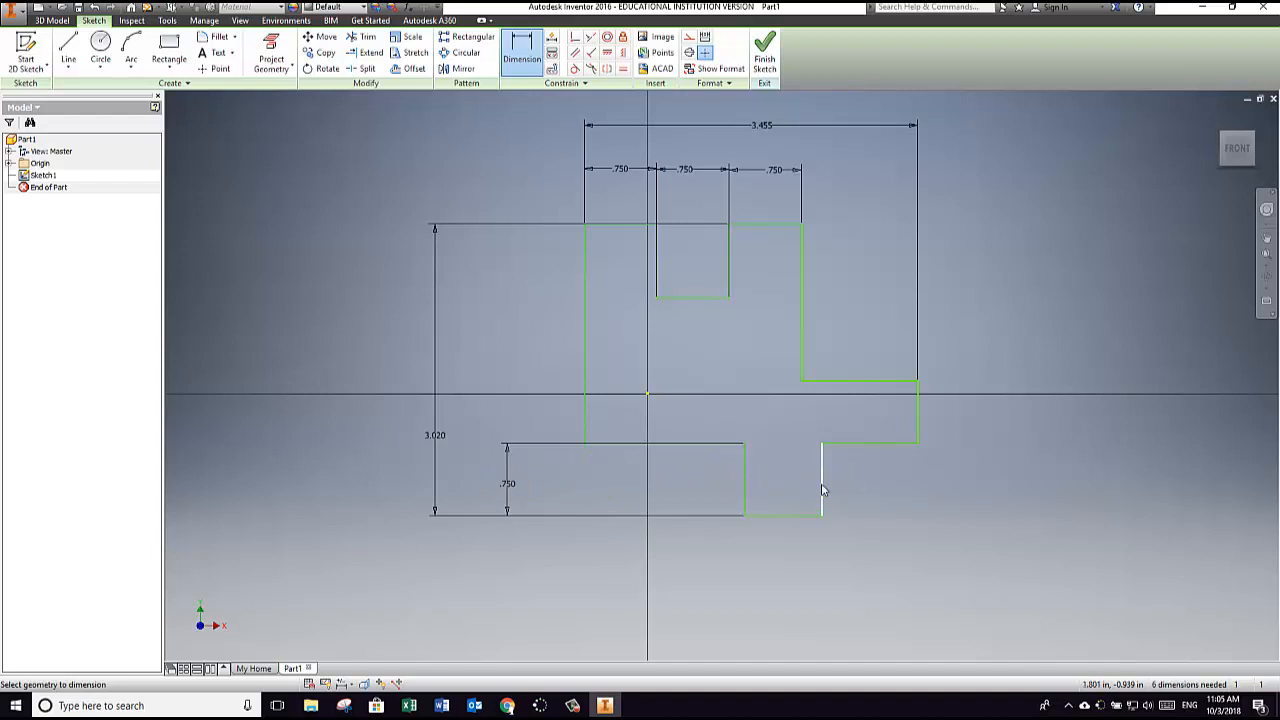
{"action": "left_click", "coordinate": [972, 481]}
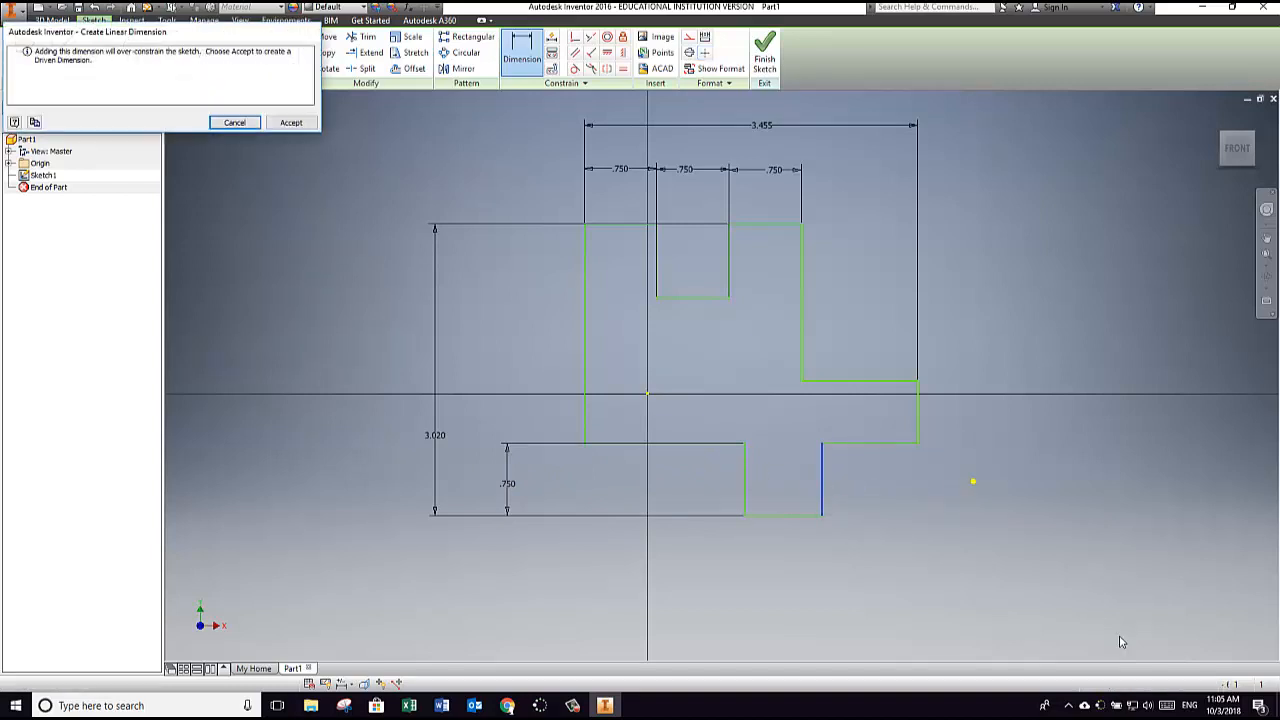
{"action": "left_click", "coordinate": [234, 123]}
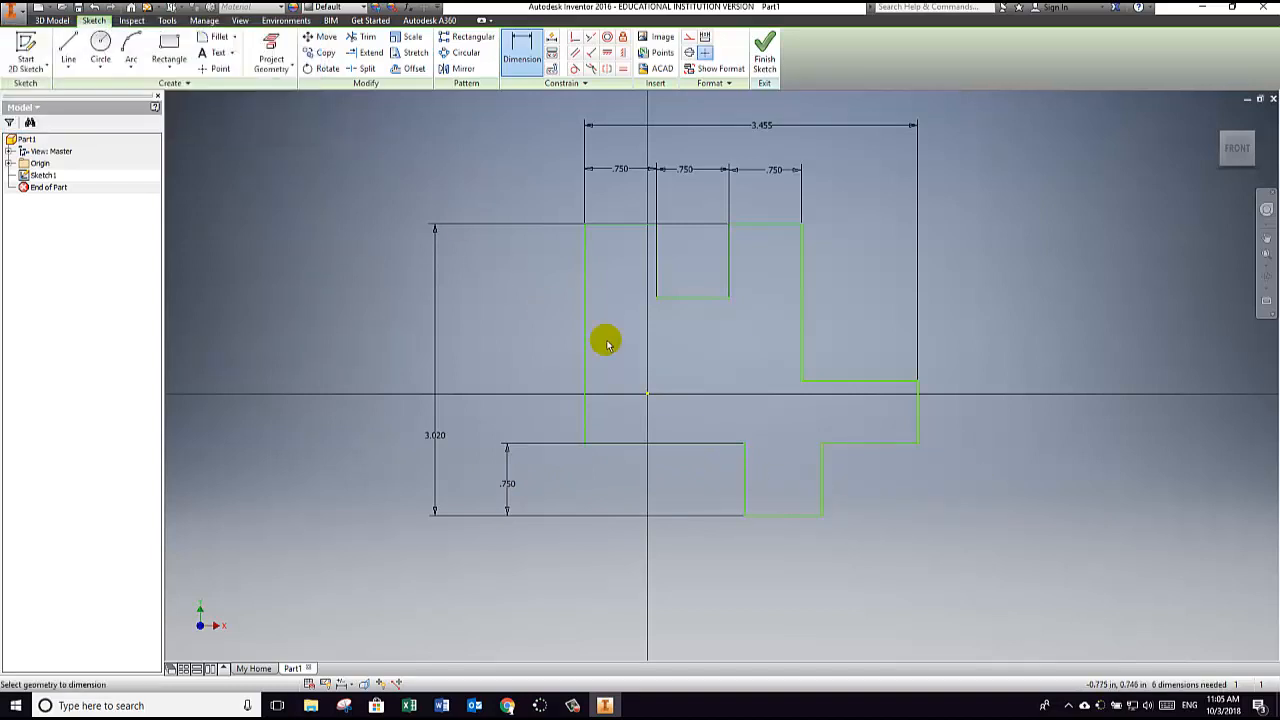
Step: Dimension the vertical end edge of the right-hand projecting block at 0.75 in
{"action": "left_click", "coordinate": [917, 415]}
{"action": "left_click", "coordinate": [1010, 413]}
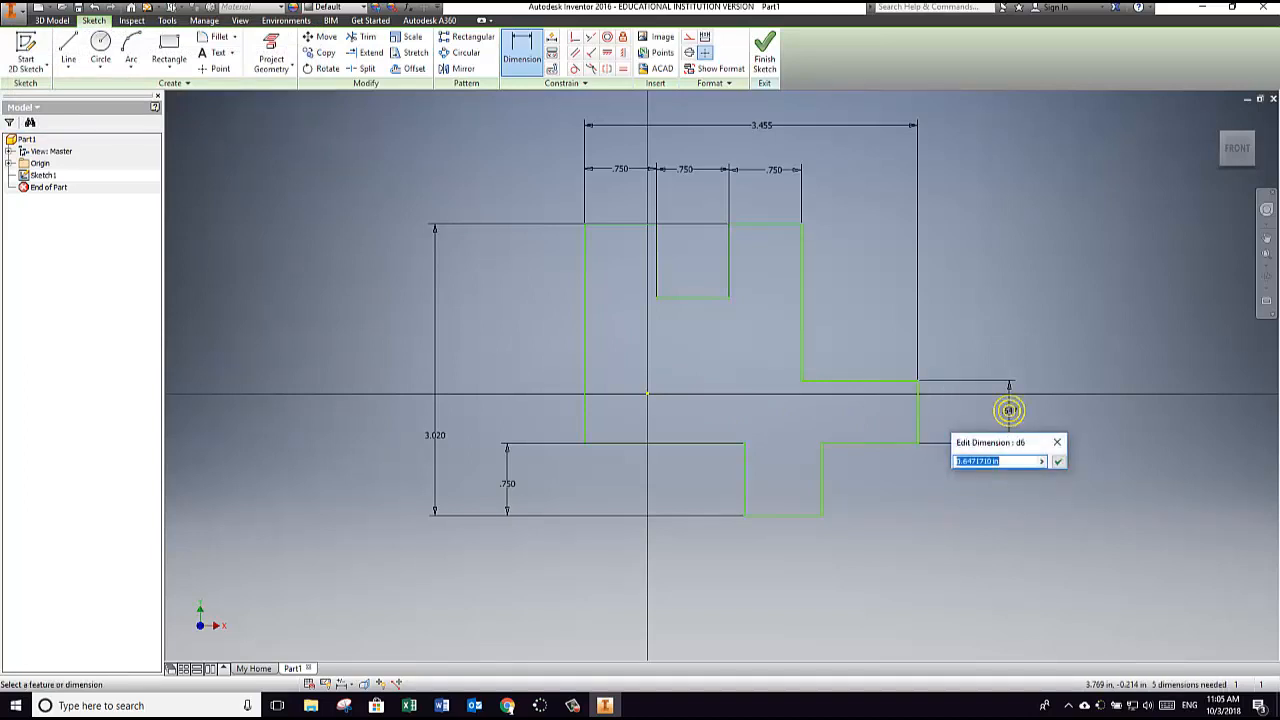
{"action": "type", "text": ".75"}
{"action": "key", "text": "Return"}
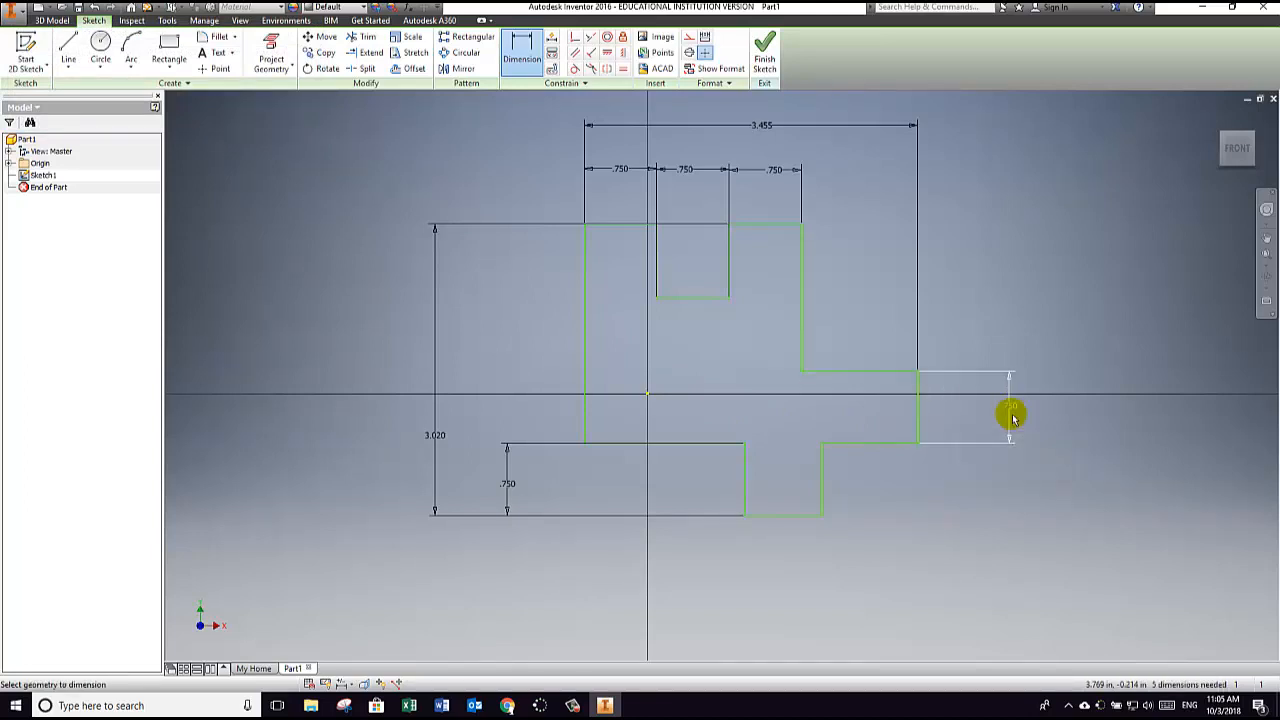
{"action": "left_click", "coordinate": [803, 285]}
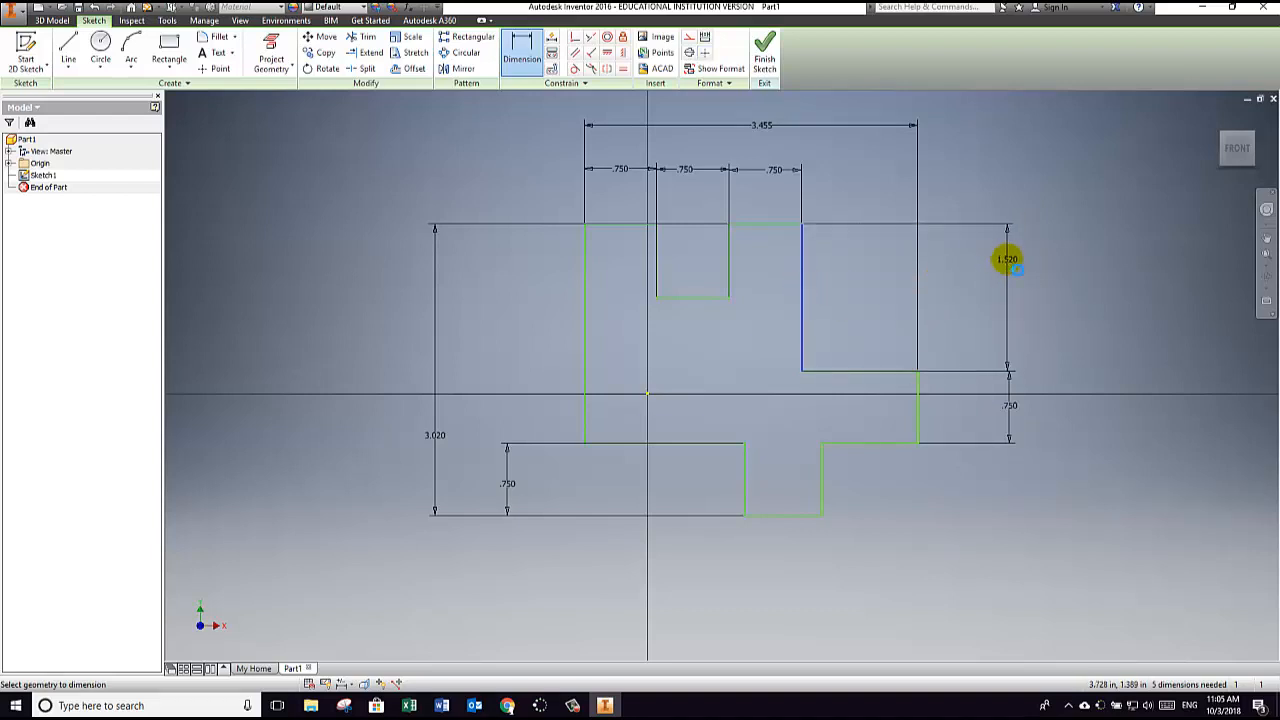
{"action": "left_click", "coordinate": [1008, 261]}
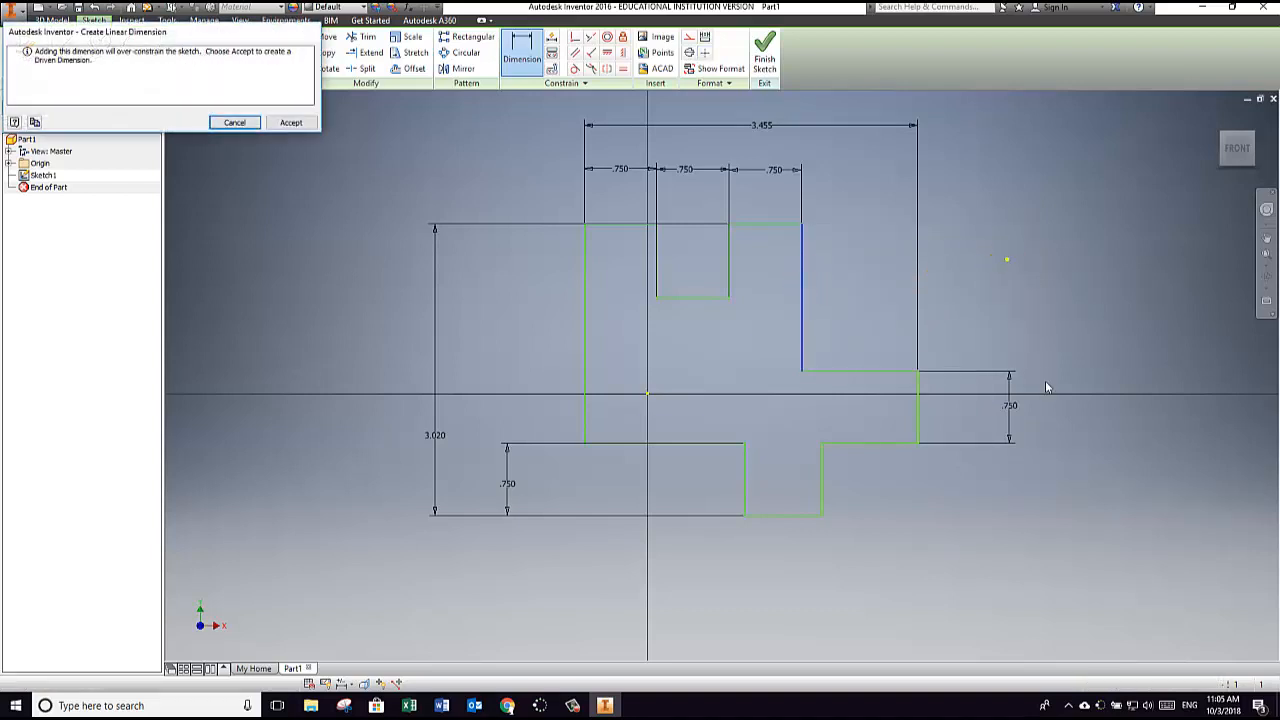
{"action": "left_click", "coordinate": [234, 122]}
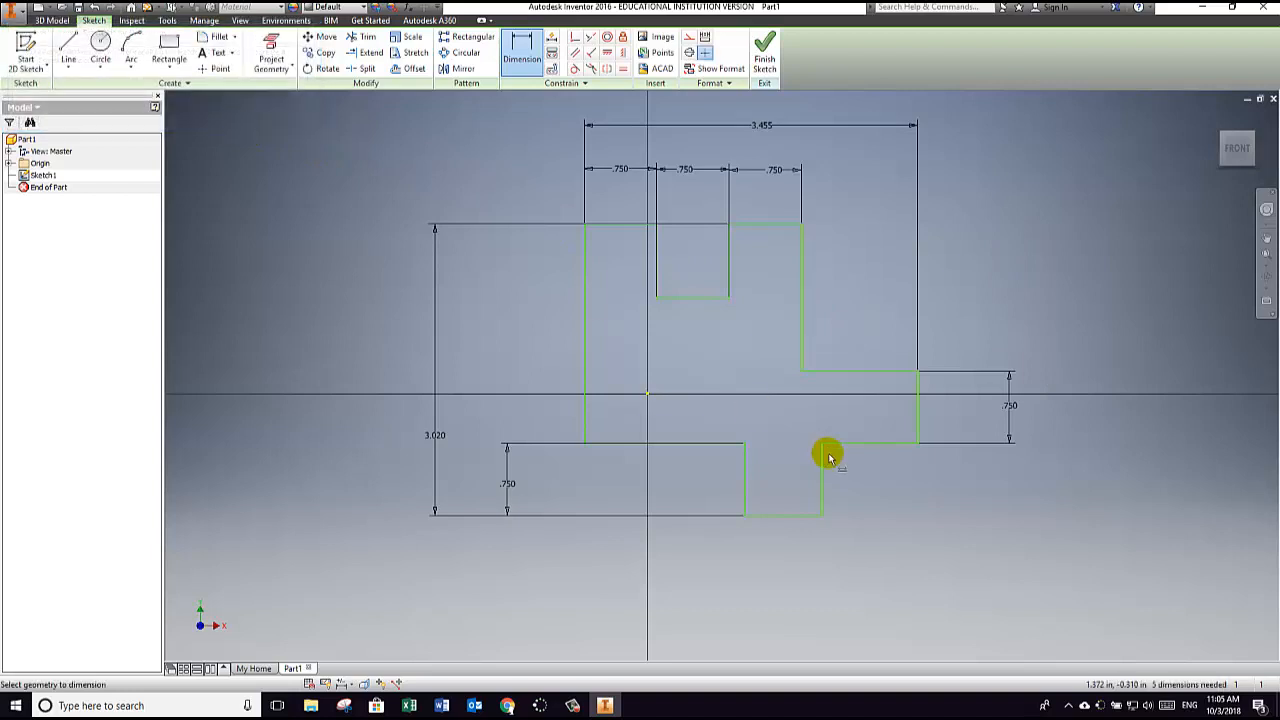
{"action": "left_click", "coordinate": [511, 487]}
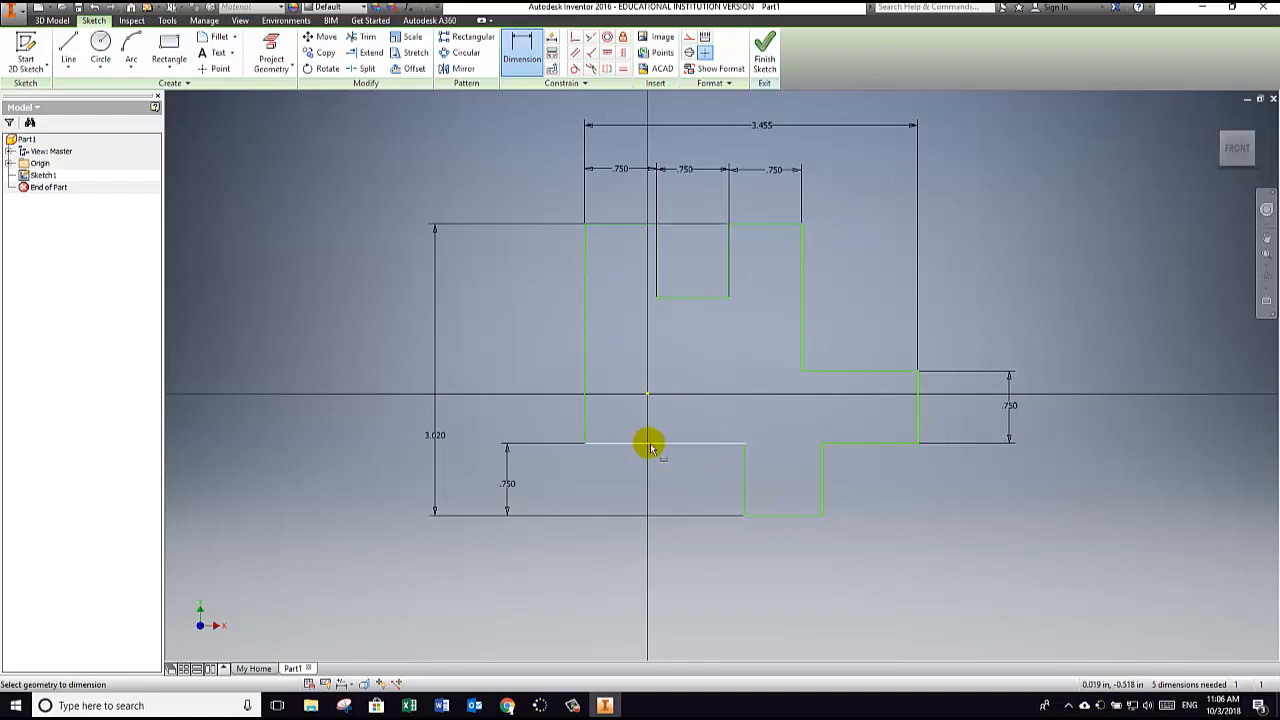
Step: Dimension the underside edge of the right projection and the width of the downward block at 0.75 in each
{"action": "left_click", "coordinate": [864, 444]}
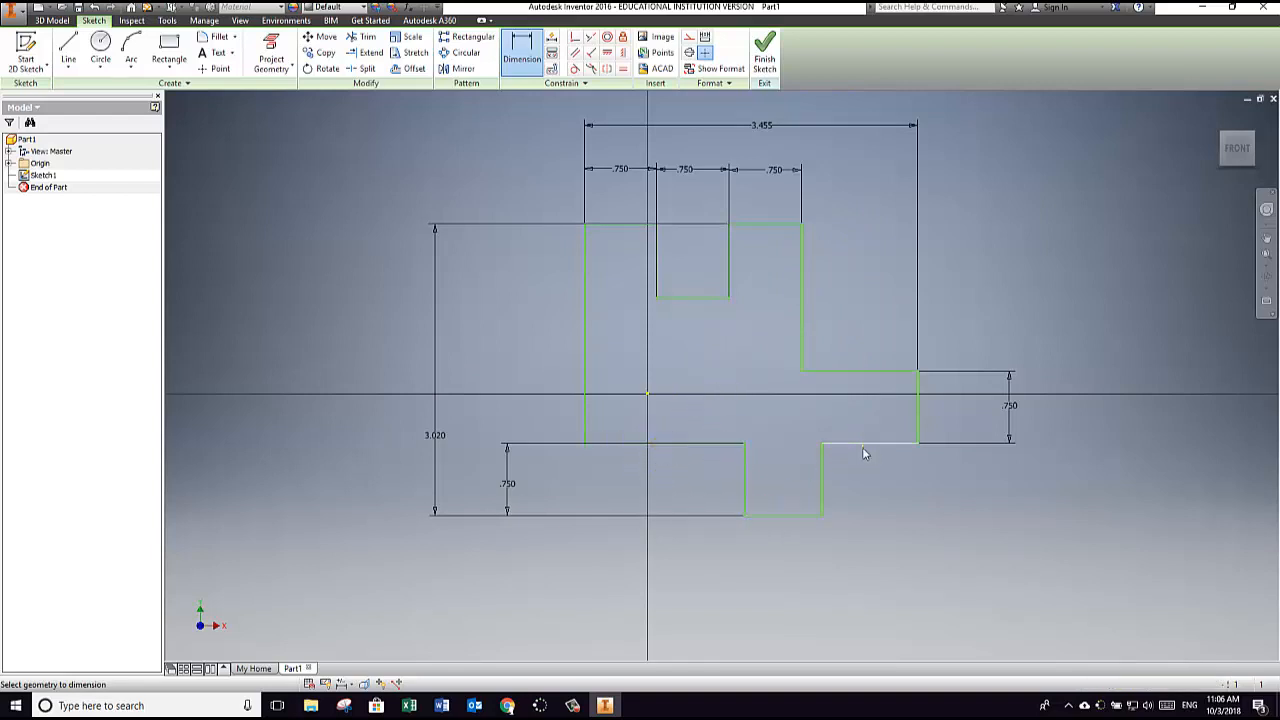
{"action": "left_click", "coordinate": [877, 580]}
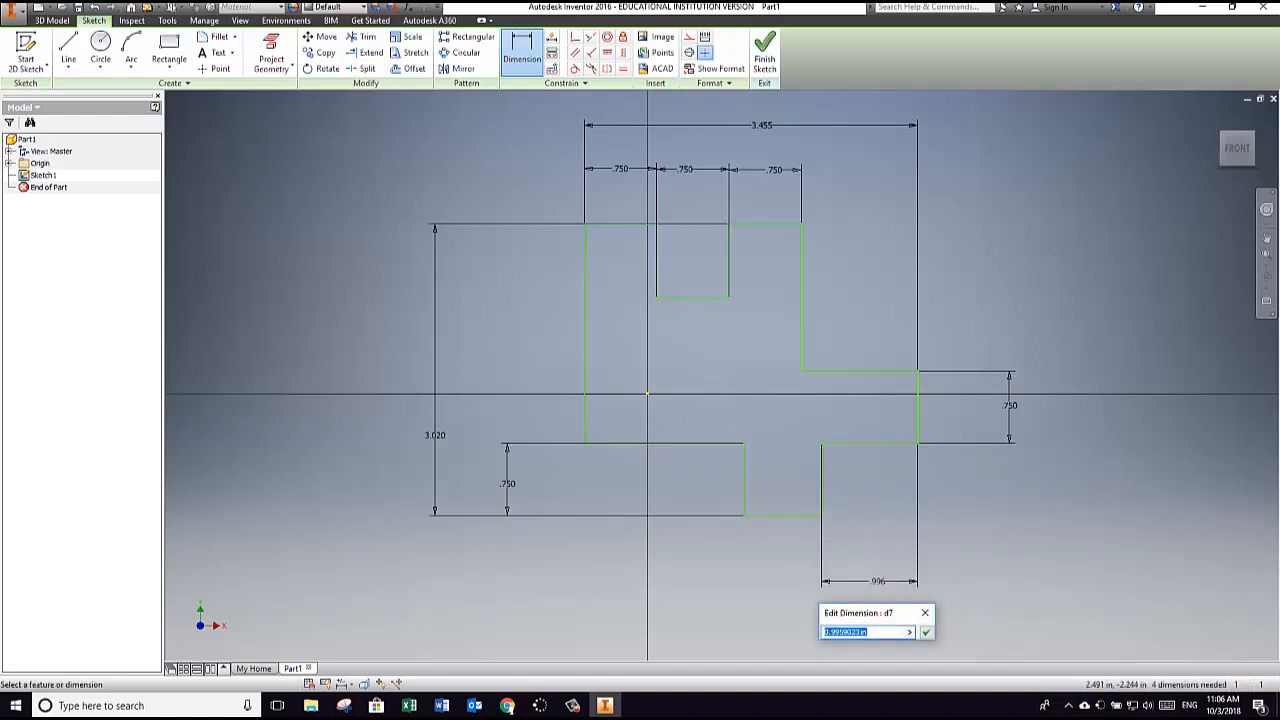
{"action": "type", "text": ".75"}
{"action": "key", "text": "Return"}
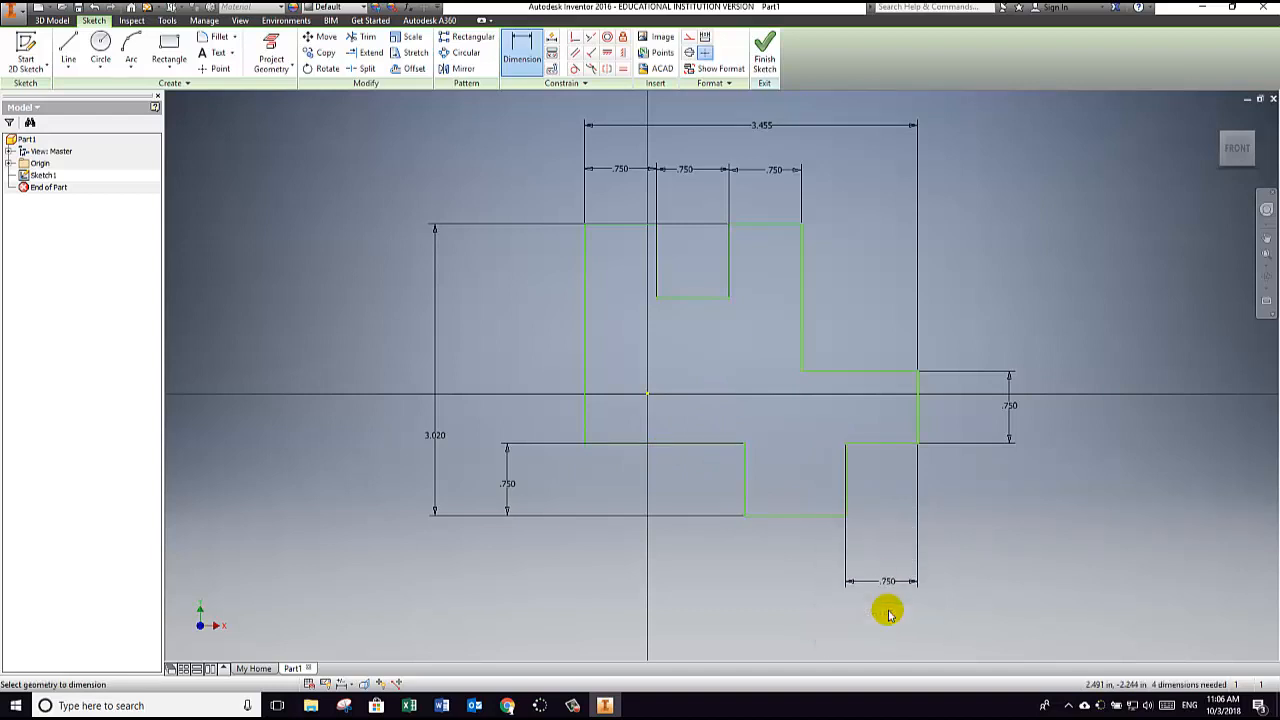
{"action": "left_click", "coordinate": [818, 518]}
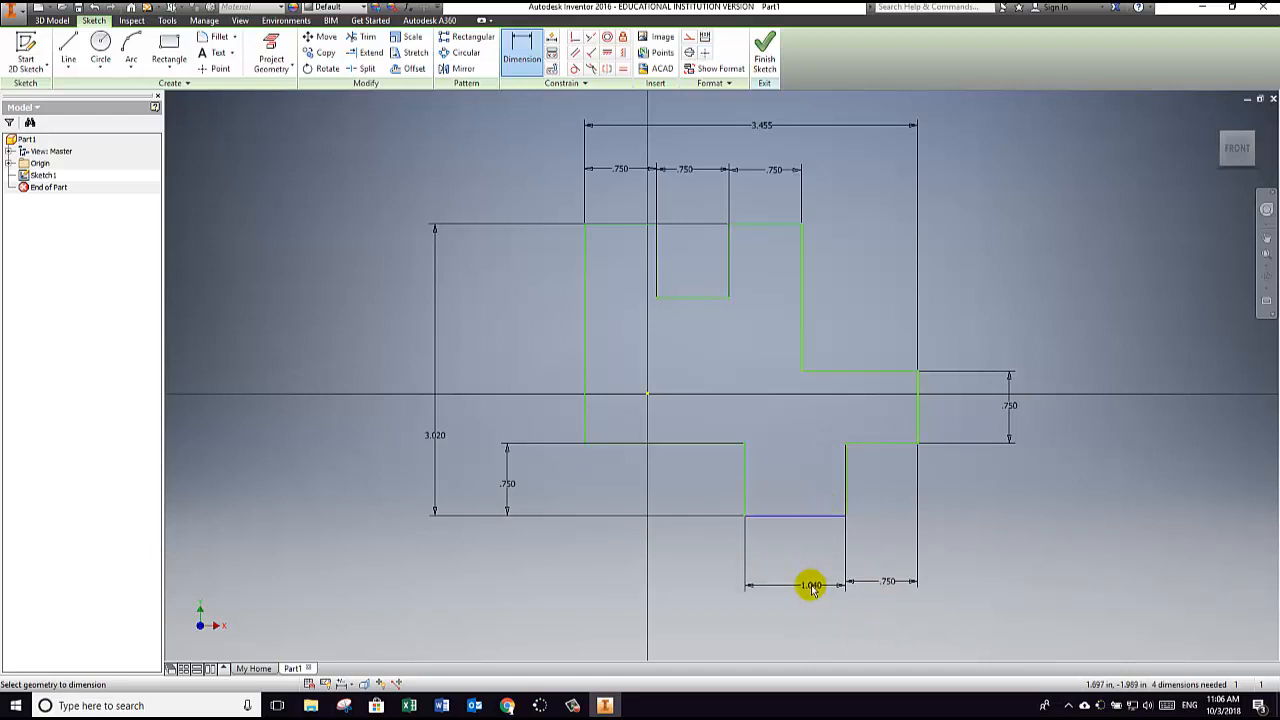
{"action": "left_click", "coordinate": [811, 582]}
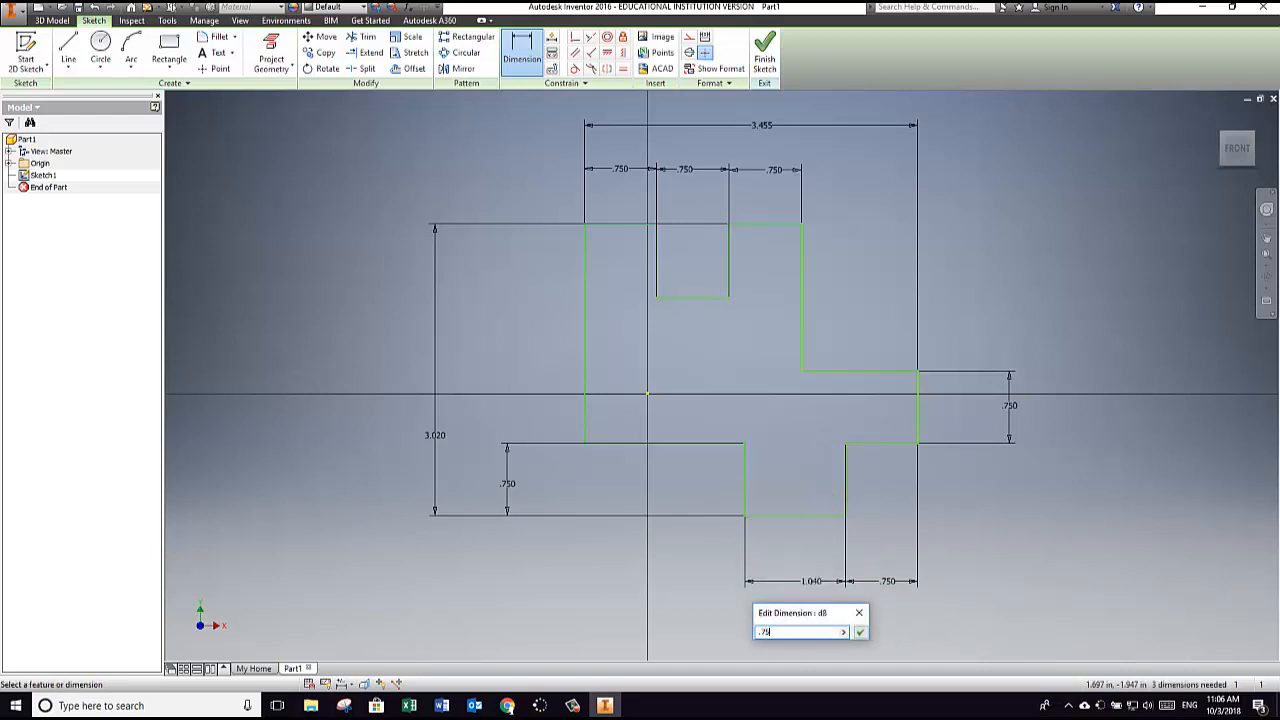
{"action": "type", "text": ".75"}
{"action": "key", "text": "Return"}
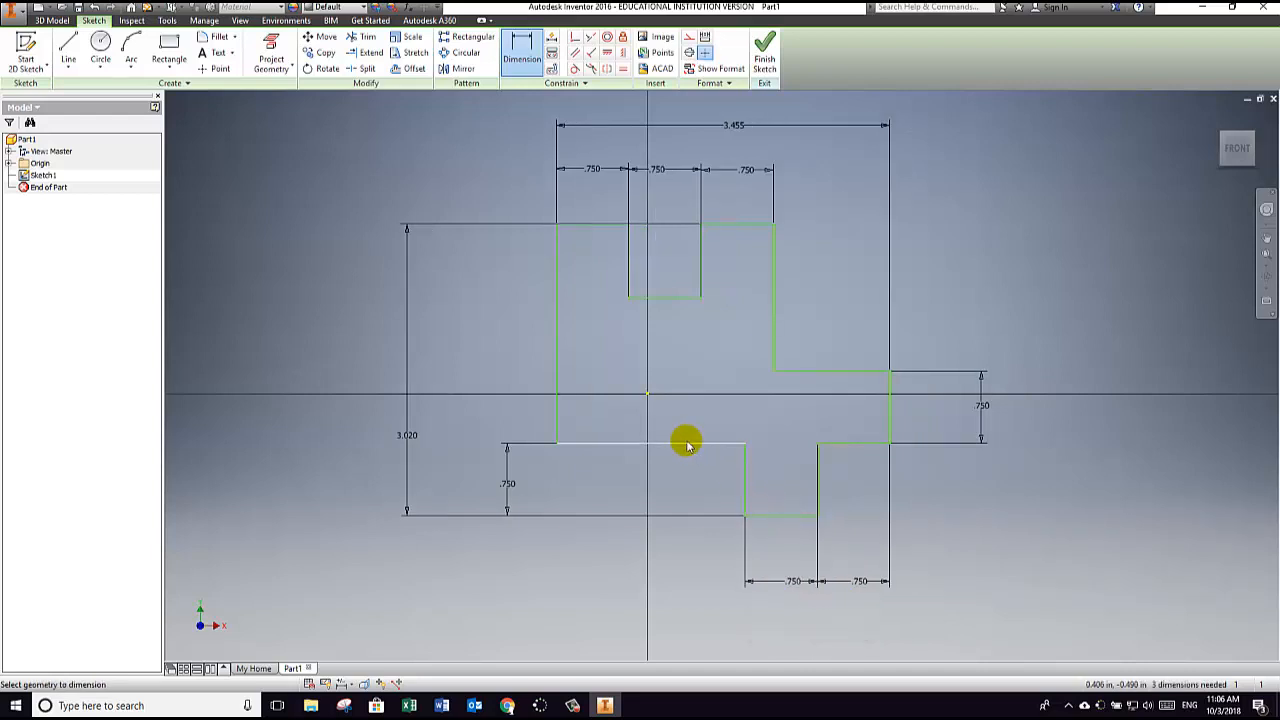
{"action": "left_click", "coordinate": [686, 443]}
{"action": "left_click", "coordinate": [695, 578]}
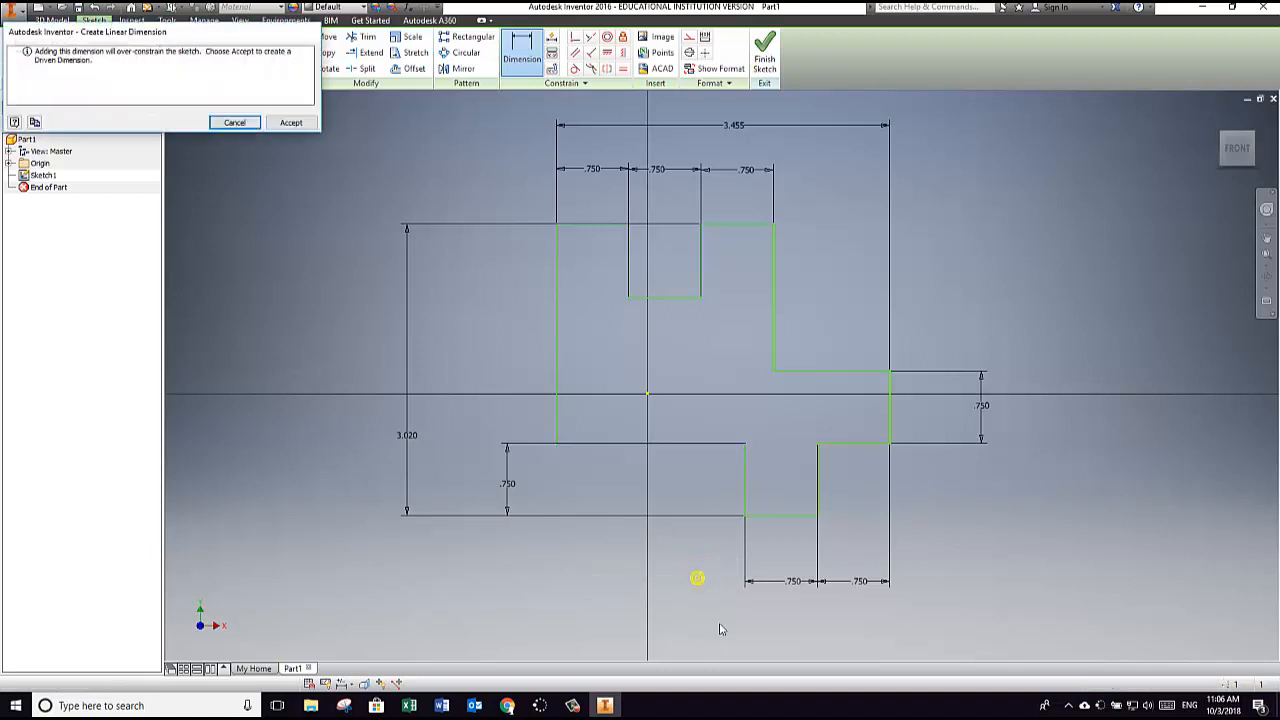
{"action": "left_click", "coordinate": [236, 123]}
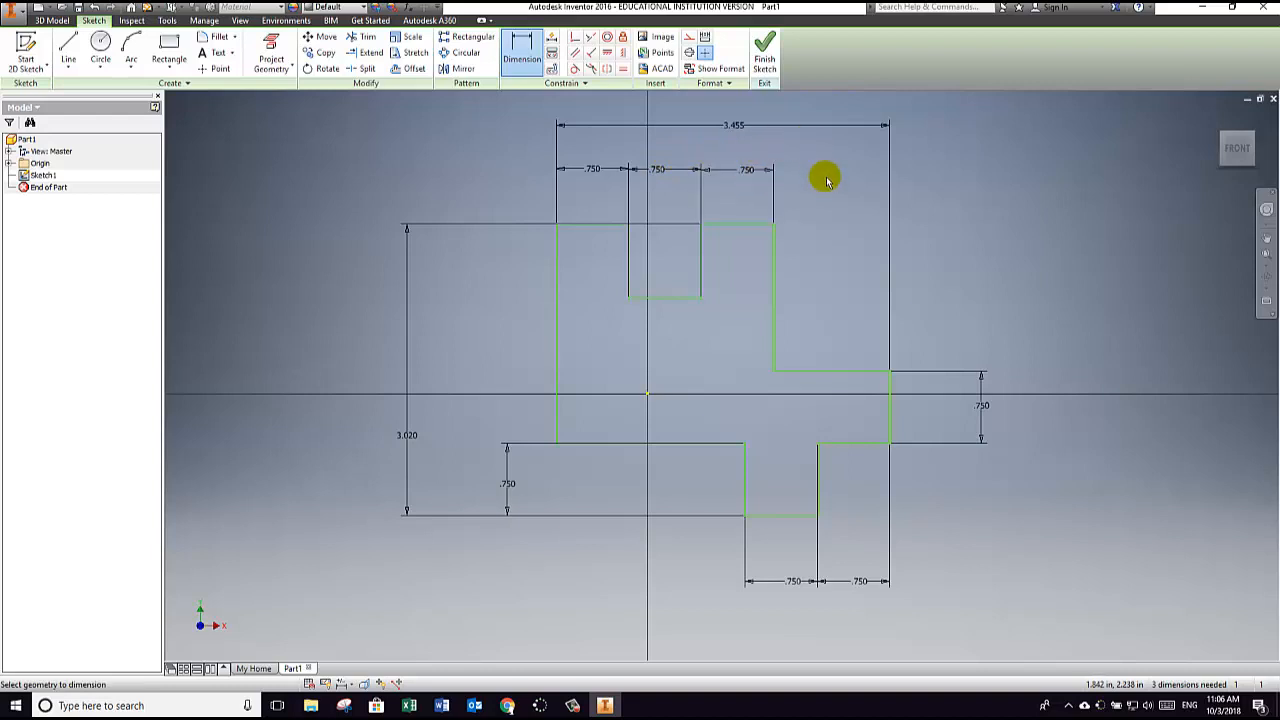
Step: Set the outline's overall width and overall height to 3 in each
{"action": "left_click", "coordinate": [737, 125]}
{"action": "type", "text": "3"}
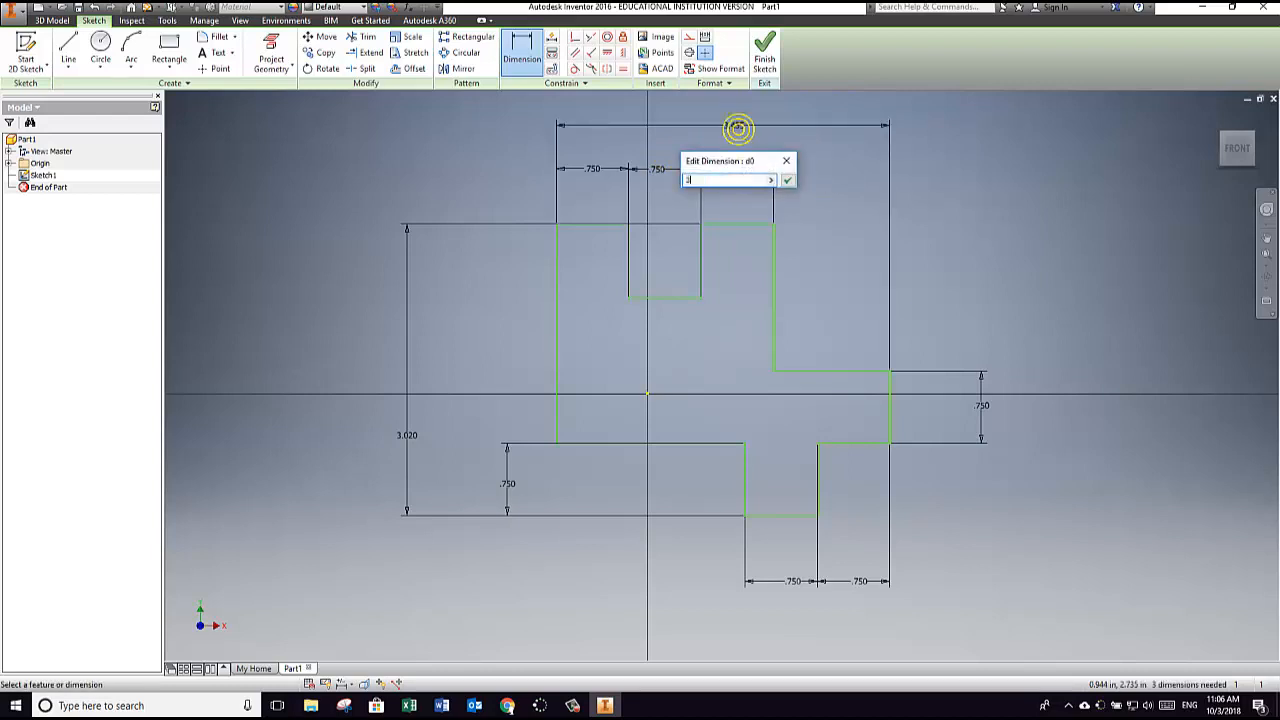
{"action": "key", "text": "Return"}
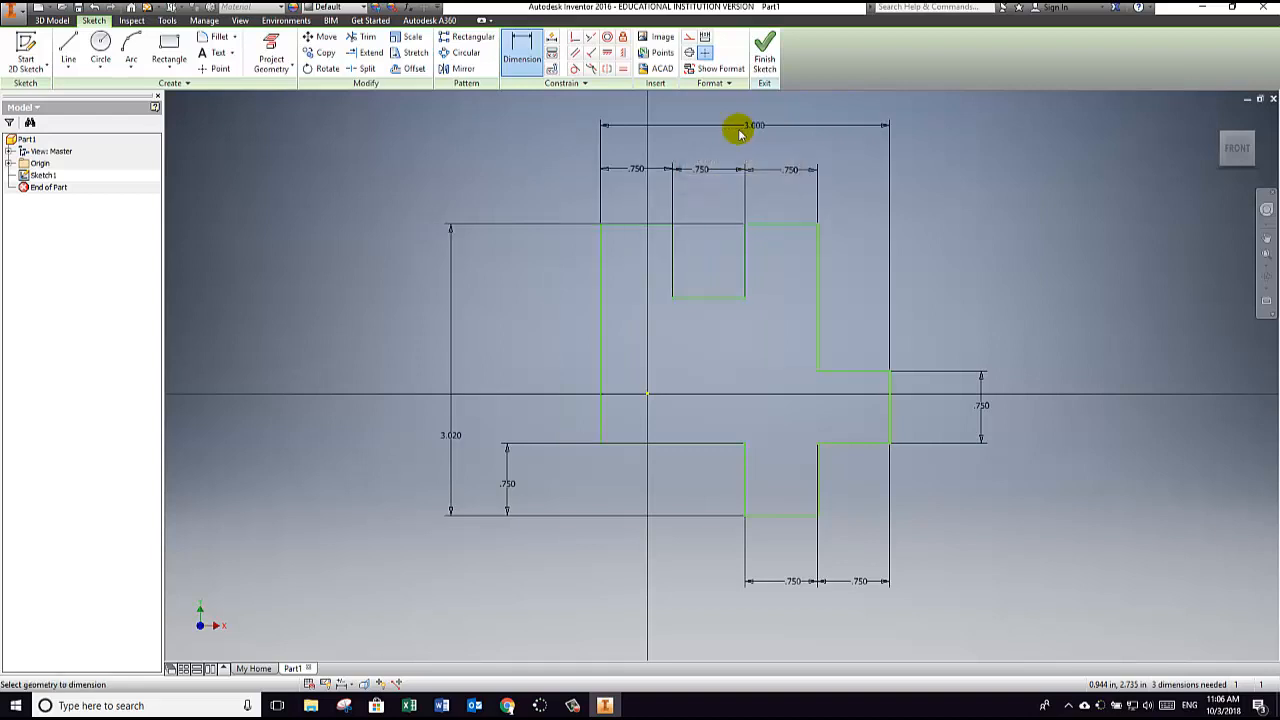
{"action": "left_click", "coordinate": [455, 432]}
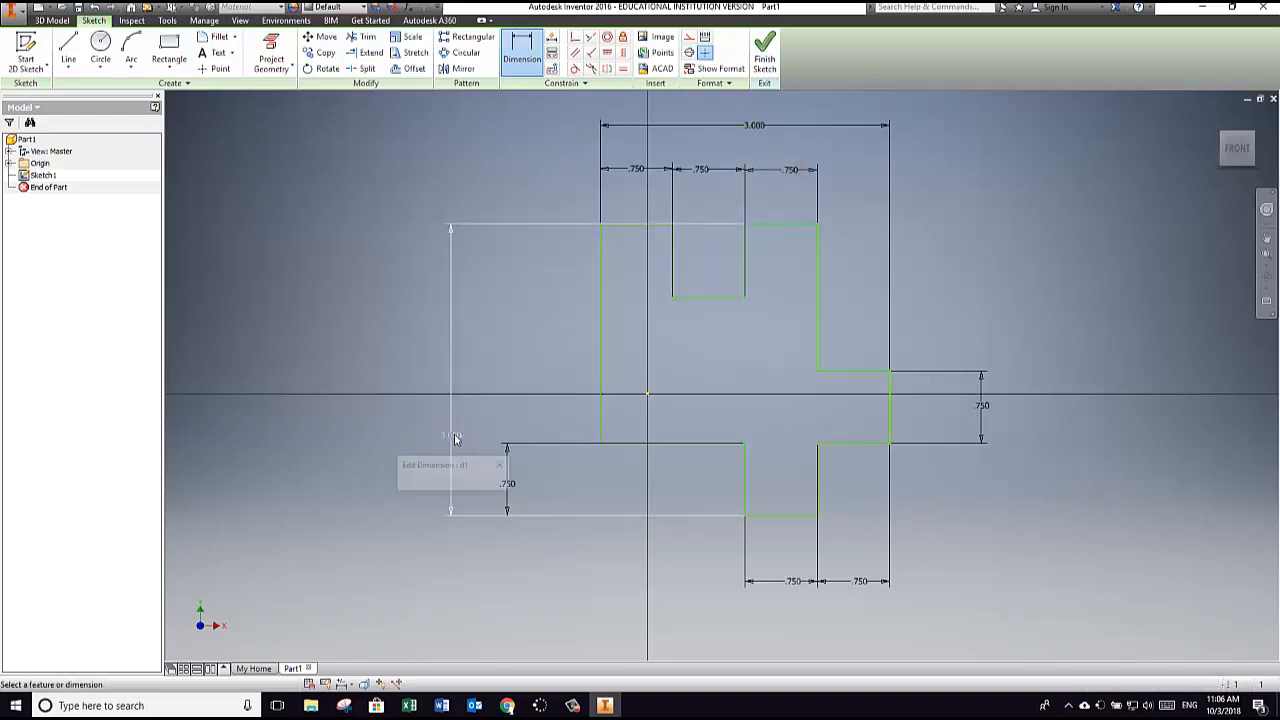
{"action": "type", "text": "3"}
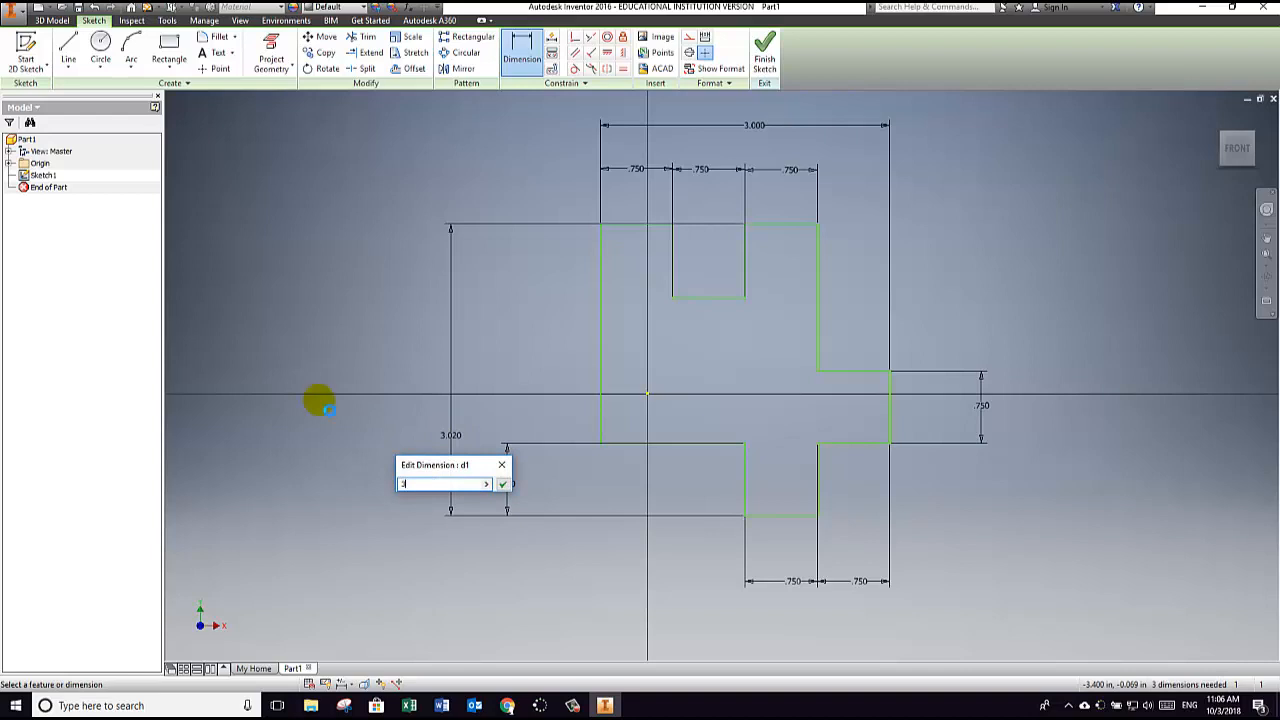
{"action": "key", "text": "Return"}
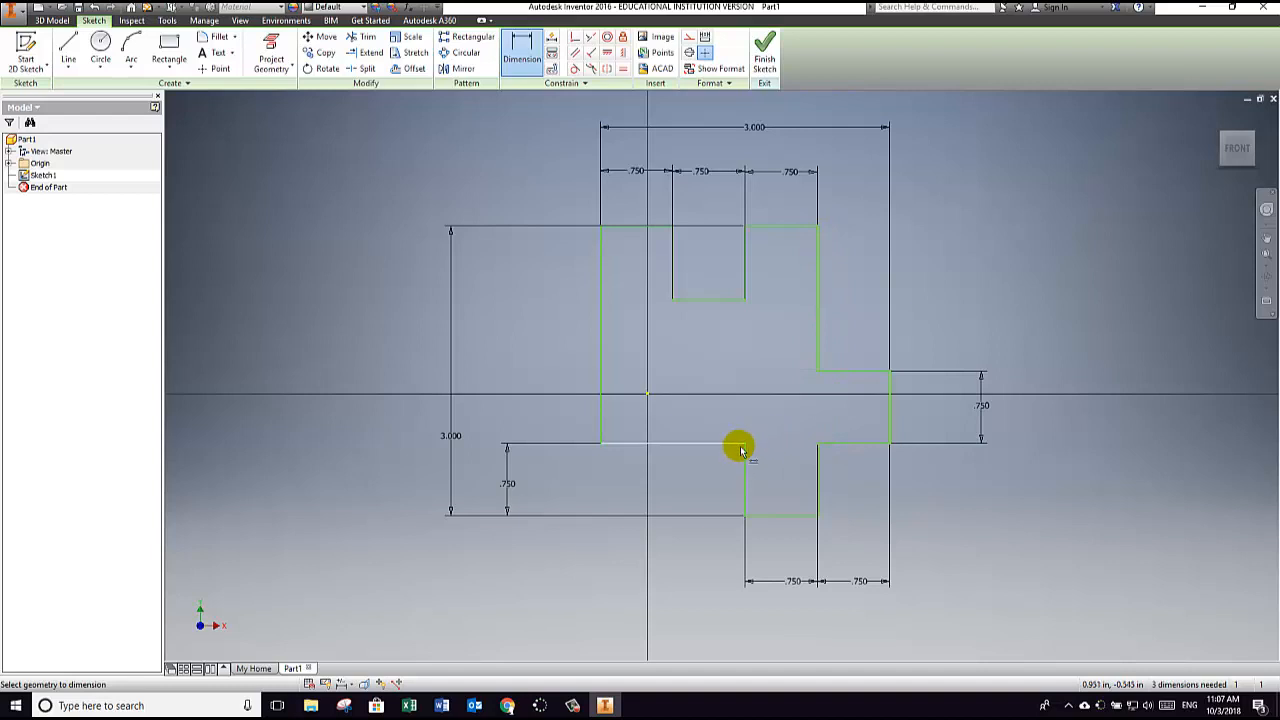
Step: Apply a Fix constraint to the inner corner where the right-hand block meets the tall vertical edge
{"action": "left_click", "coordinate": [624, 41]}
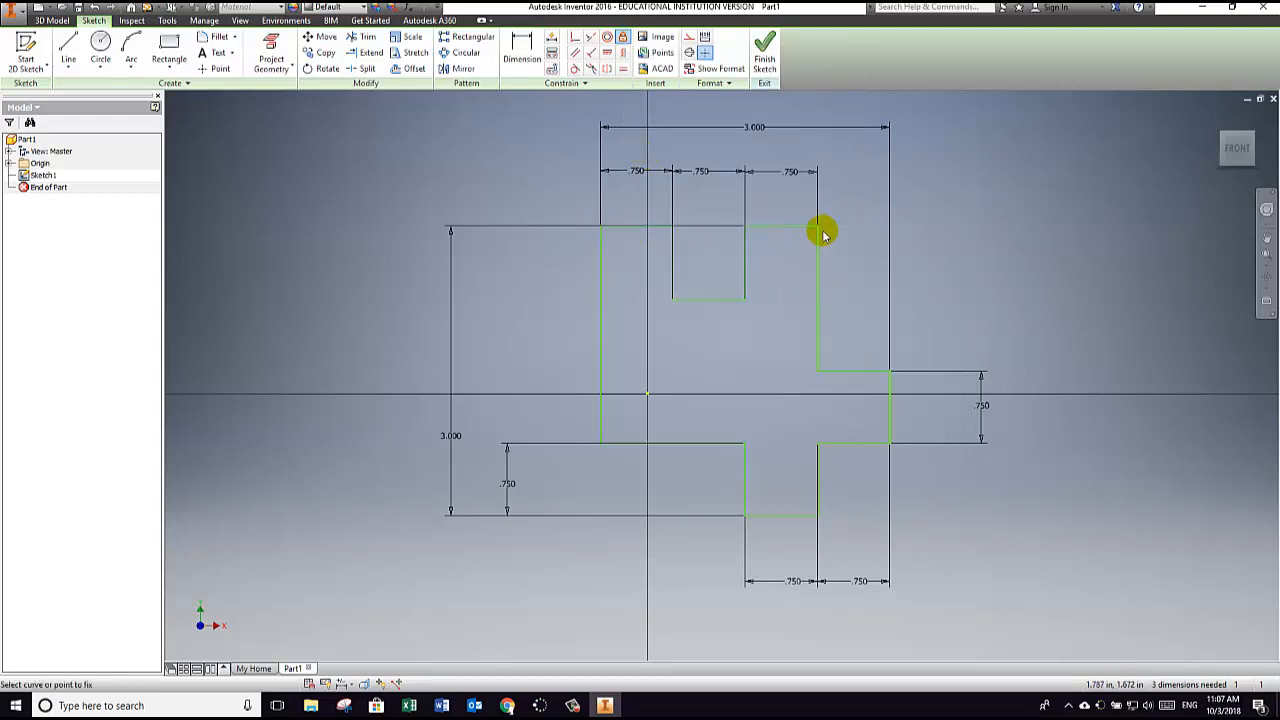
{"action": "left_click", "coordinate": [818, 374]}
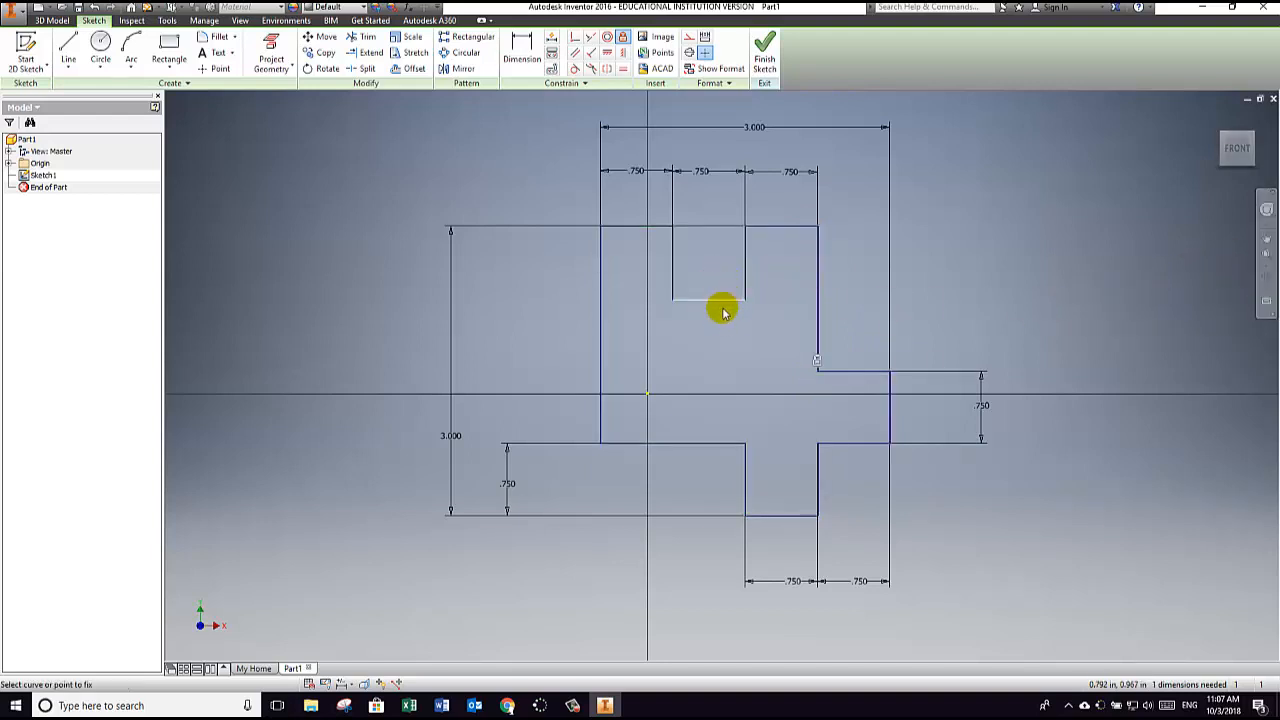
{"action": "right_click", "coordinate": [722, 334]}
{"action": "left_click", "coordinate": [750, 333]}
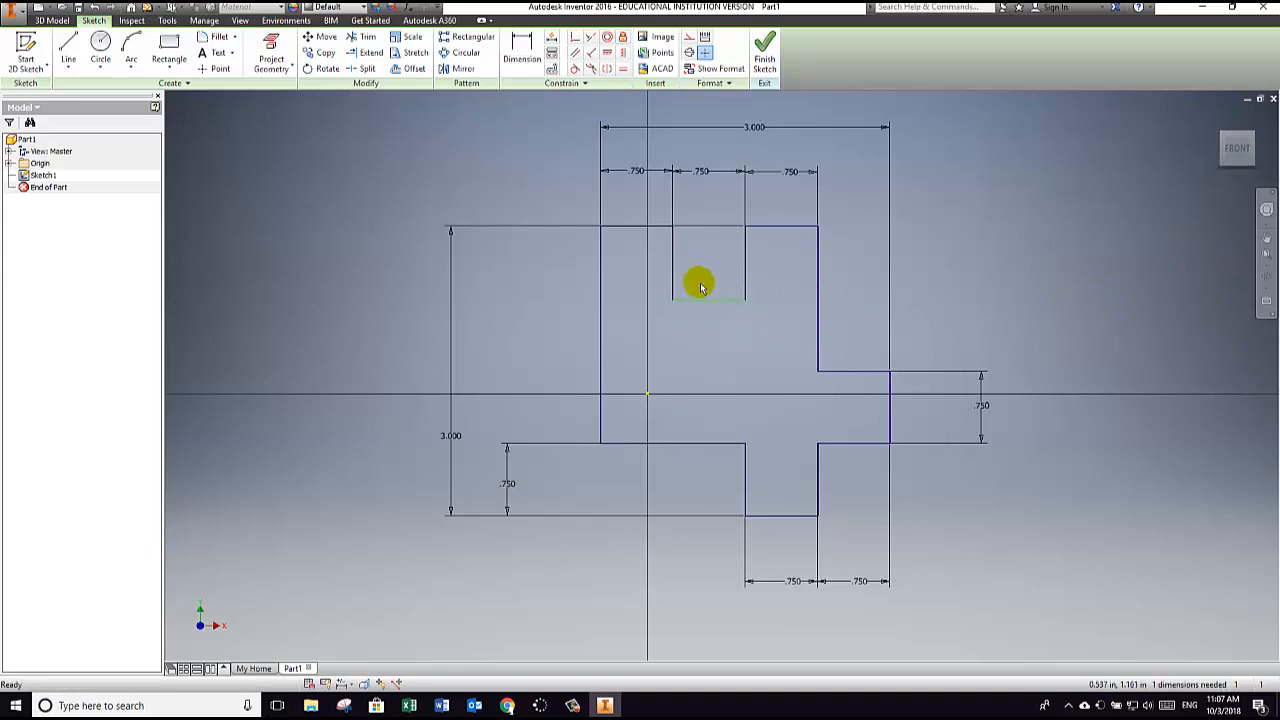
Step: Test whether the notch's bottom edge still moves, and dimension the notch's depth at 0.75 in
{"action": "mouse_move", "coordinate": [707, 303]}
{"action": "left_mouse_down"}
{"action": "mouse_move", "coordinate": [703, 331]}
{"action": "mouse_move", "coordinate": [703, 257]}
{"action": "mouse_move", "coordinate": [706, 396]}
{"action": "mouse_move", "coordinate": [712, 292]}
{"action": "left_mouse_up"}
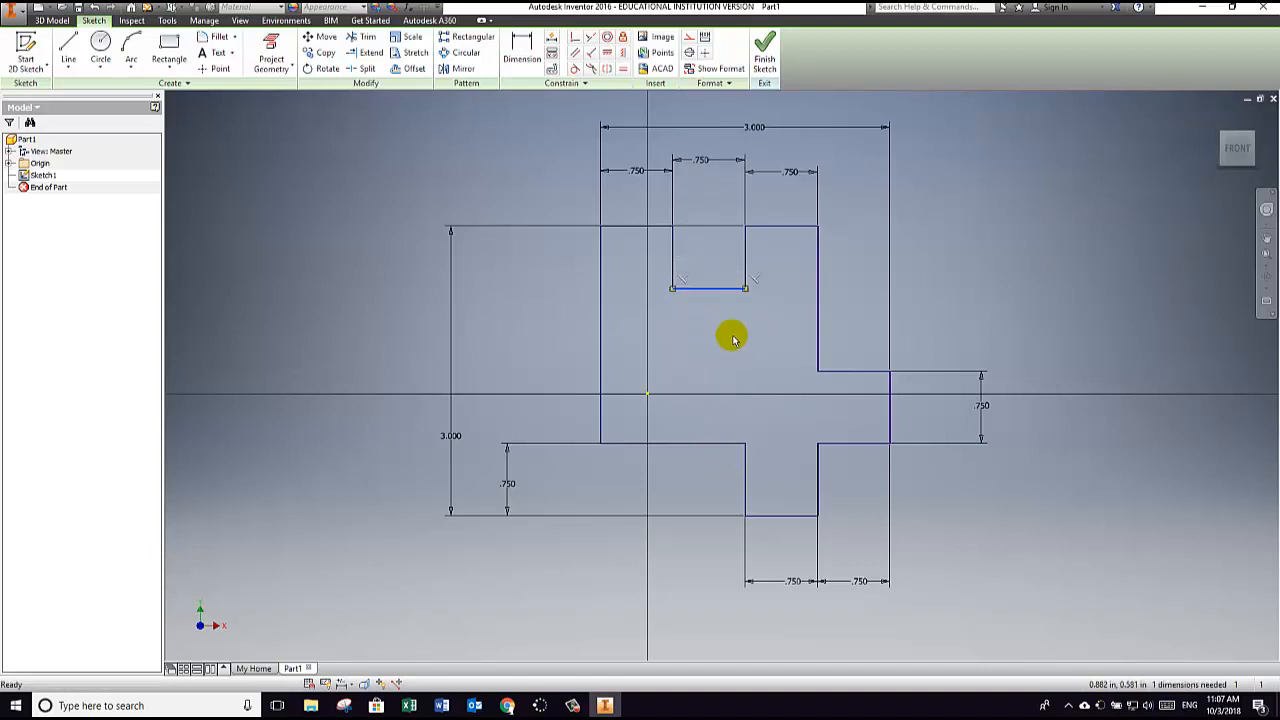
{"action": "left_click", "coordinate": [728, 325]}
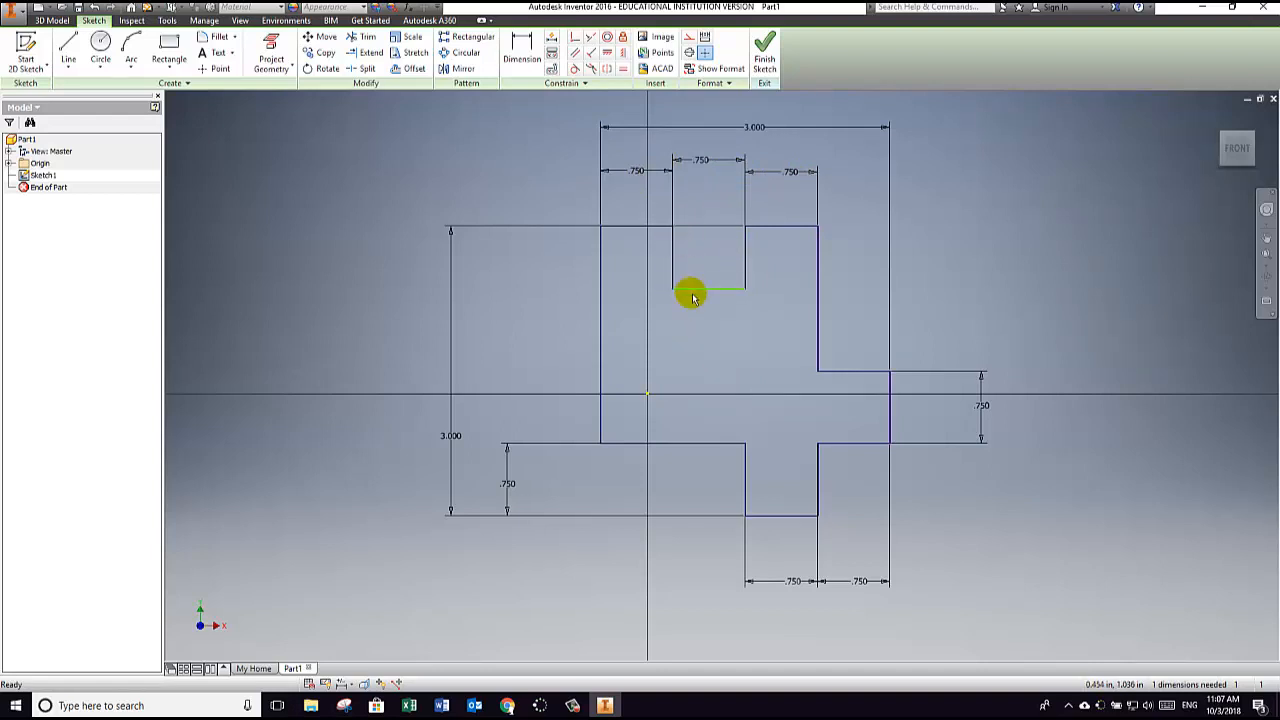
{"action": "left_click", "coordinate": [521, 47]}
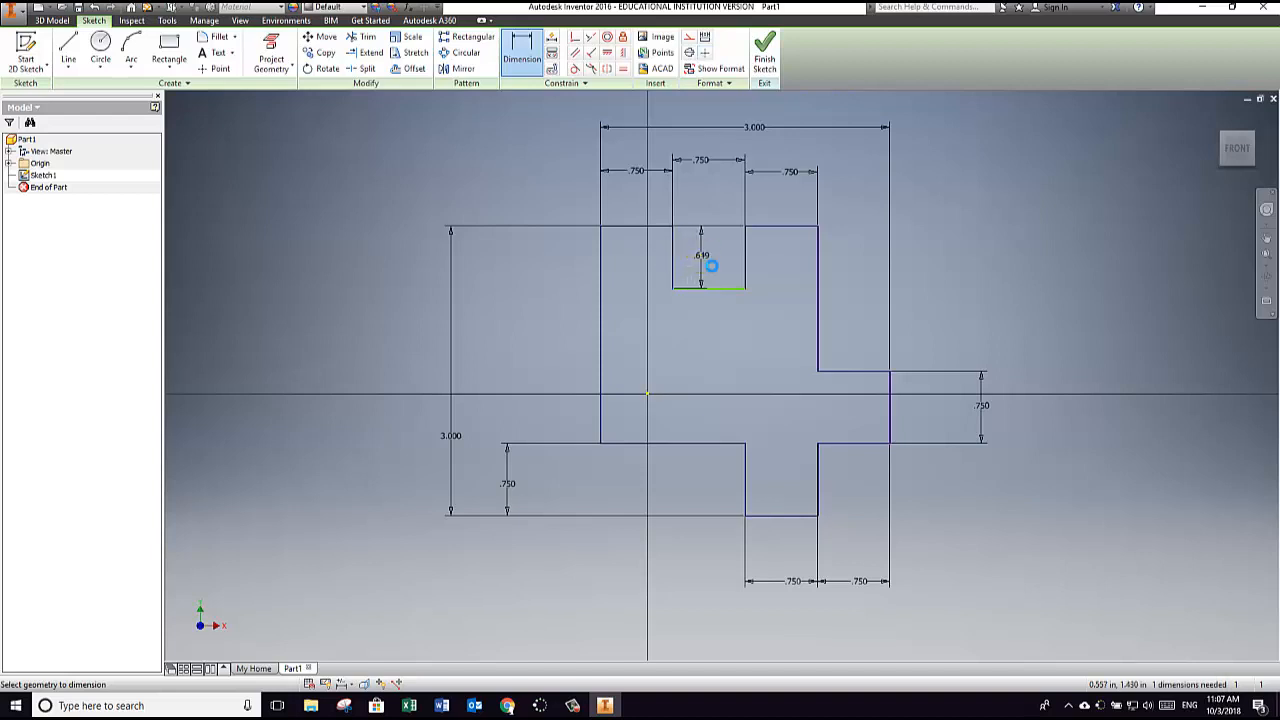
{"action": "left_click", "coordinate": [705, 262]}
{"action": "key", "text": "BackSpace"}
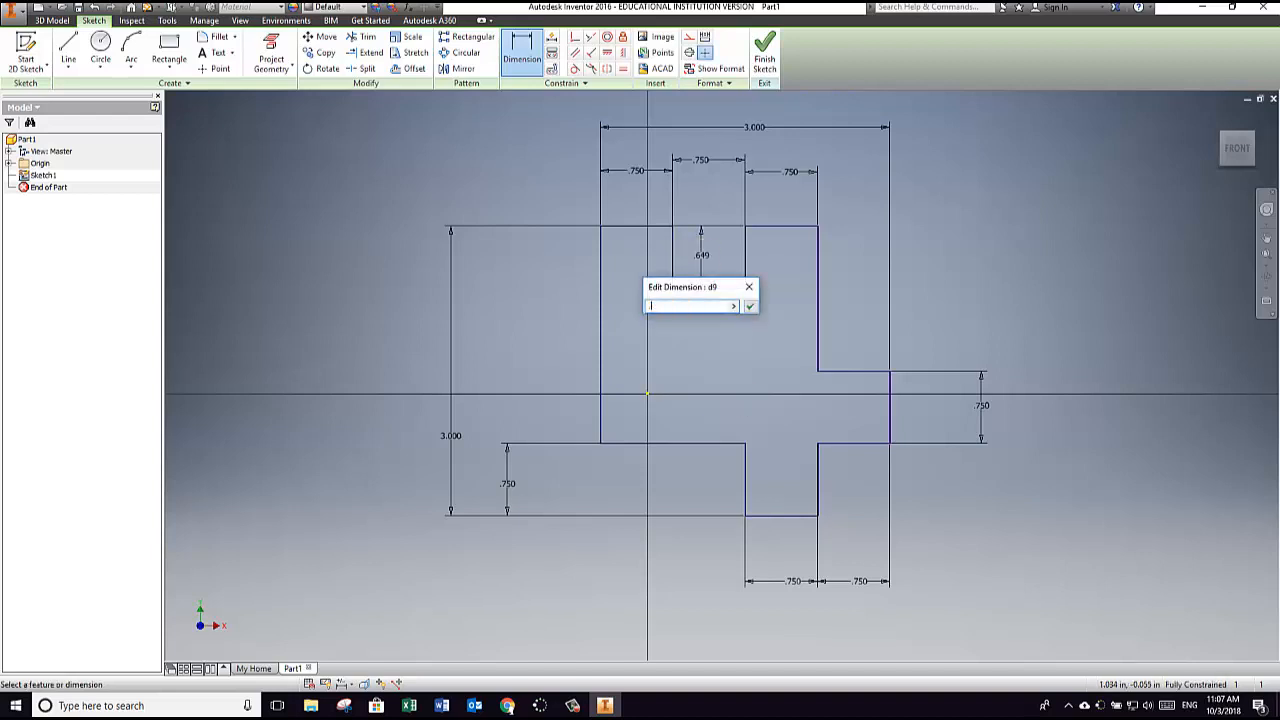
{"action": "type", "text": ".75"}
{"action": "key", "text": "Return"}
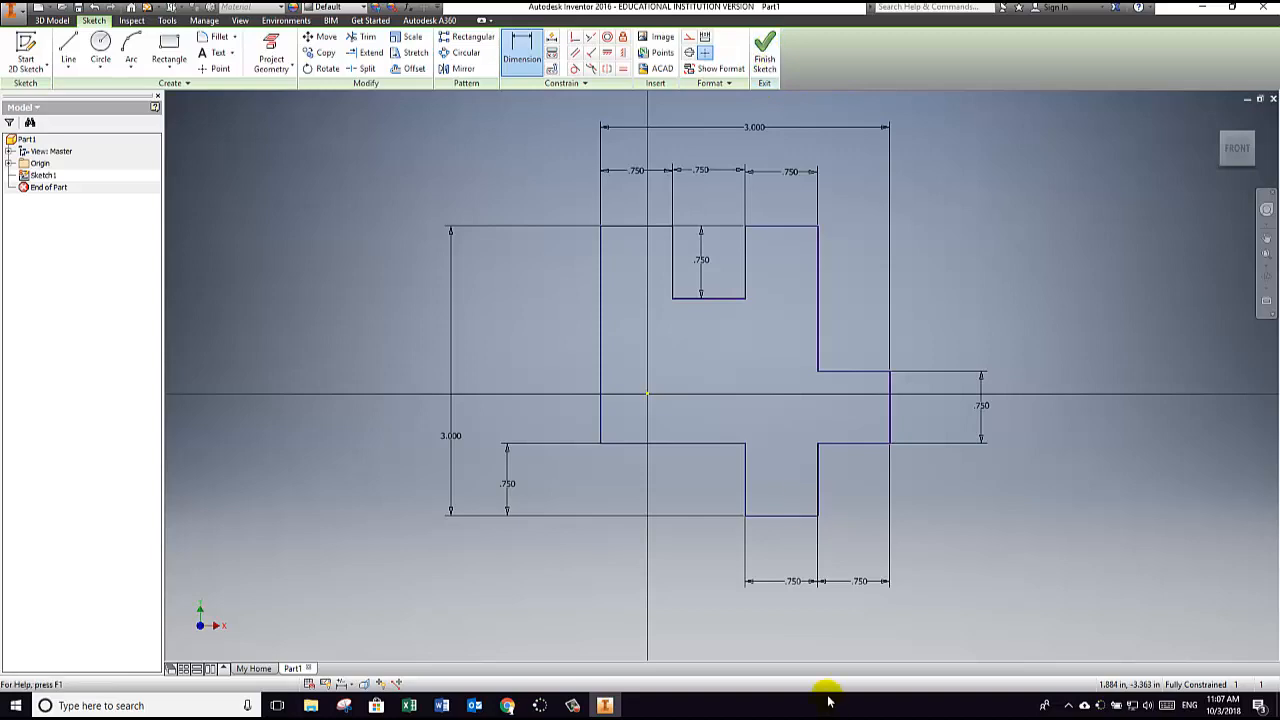
Step: Finish the sketch and extrude the outline as a solid by 0.75 in
{"action": "left_click", "coordinate": [765, 52]}
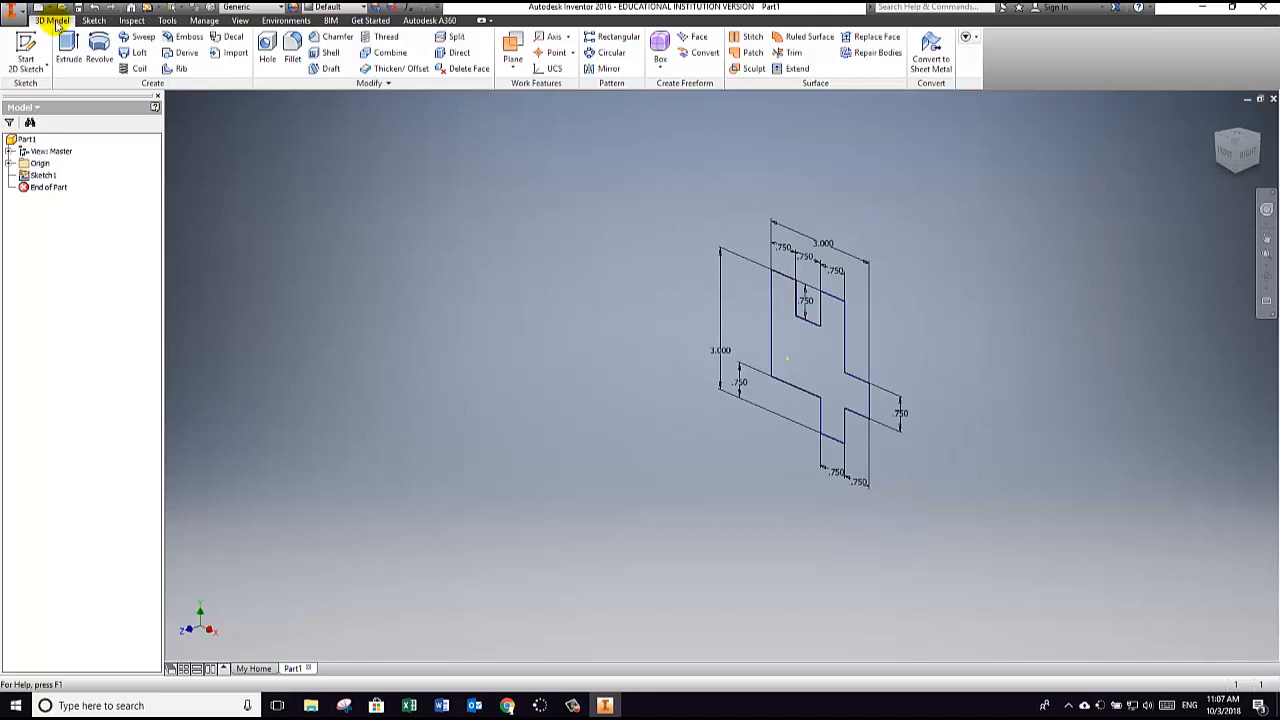
{"action": "middle_click_drag", "start_coordinate": [818, 366], "coordinate": [703, 377]}
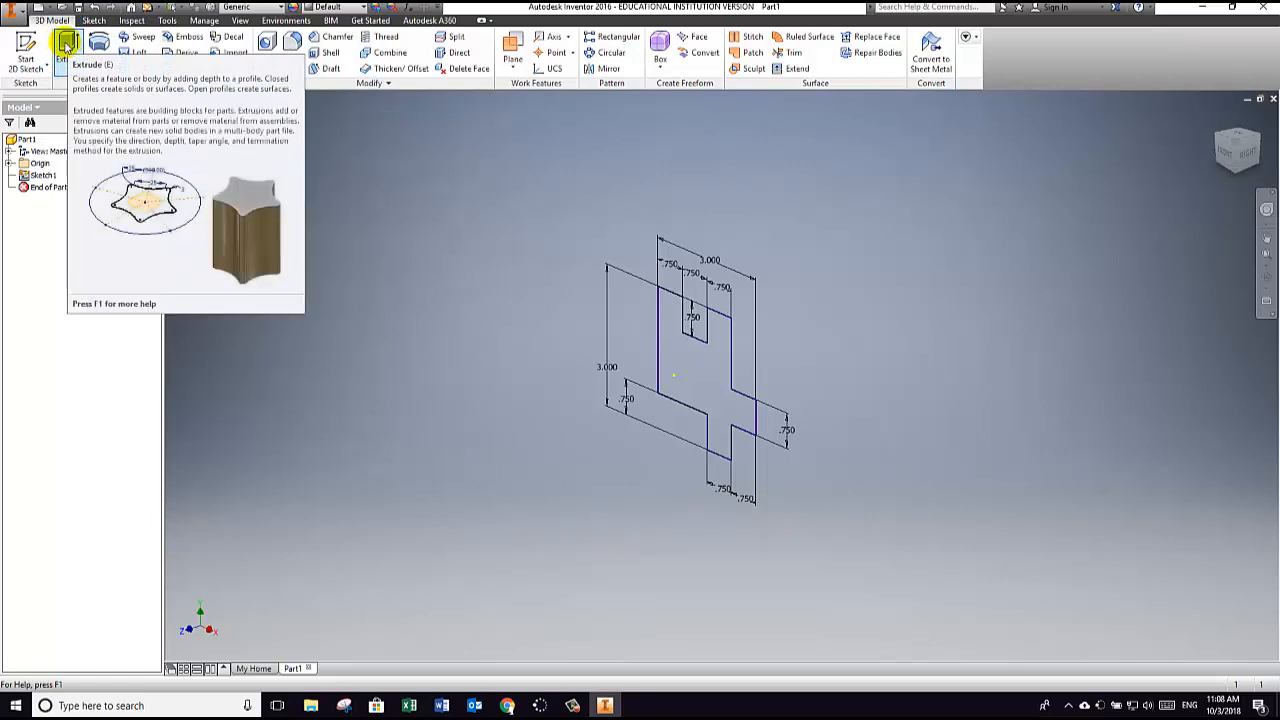
{"action": "left_click", "coordinate": [67, 46]}
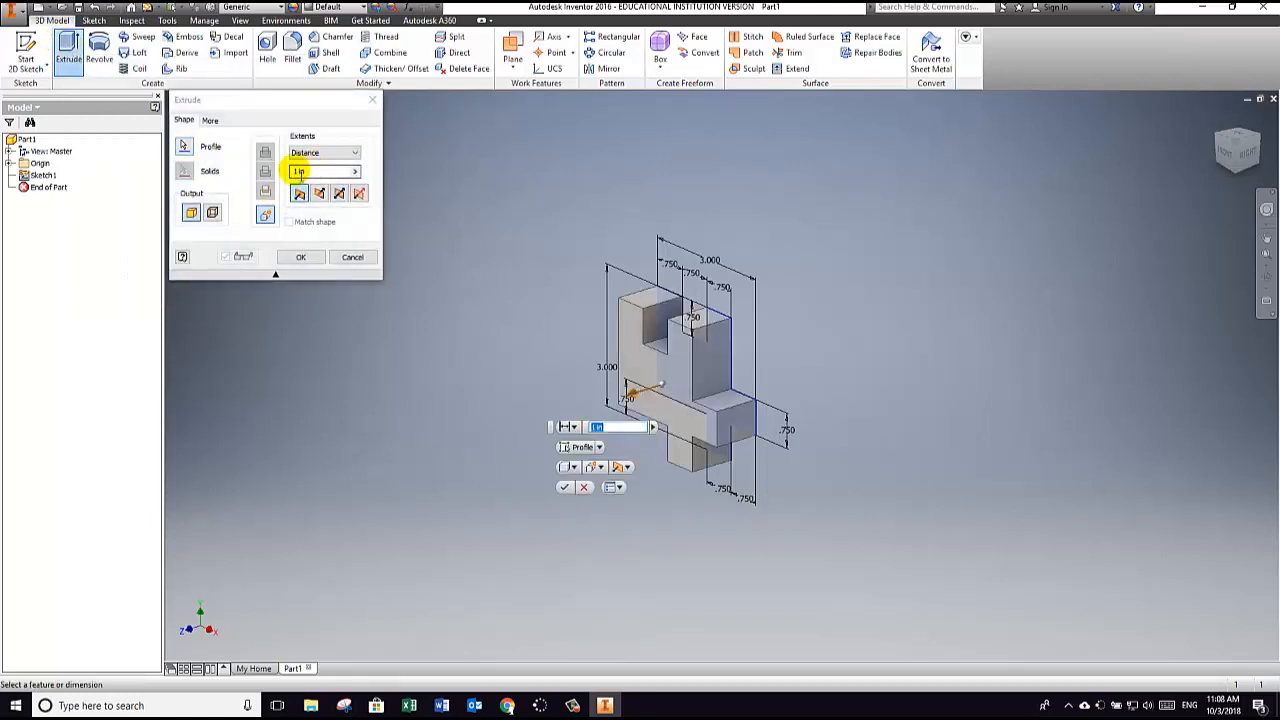
{"action": "left_click", "coordinate": [322, 174]}
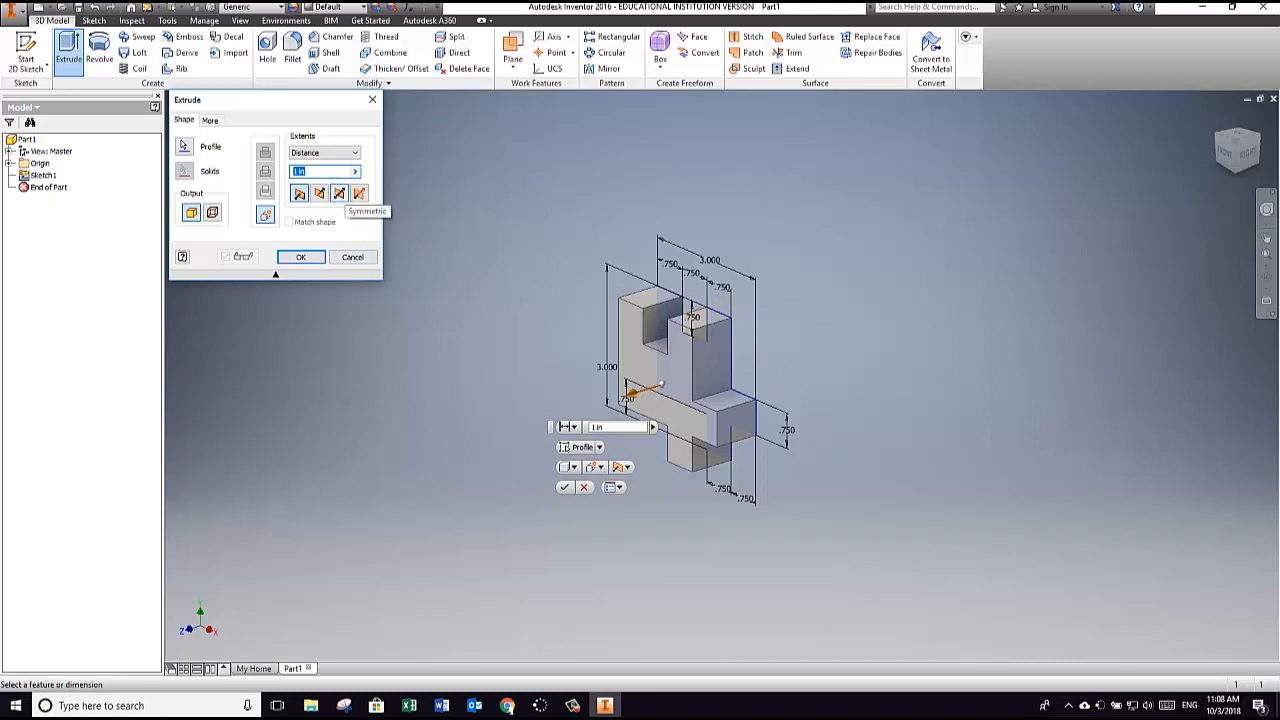
{"action": "type", "text": ".75"}
{"action": "left_click", "coordinate": [340, 194]}
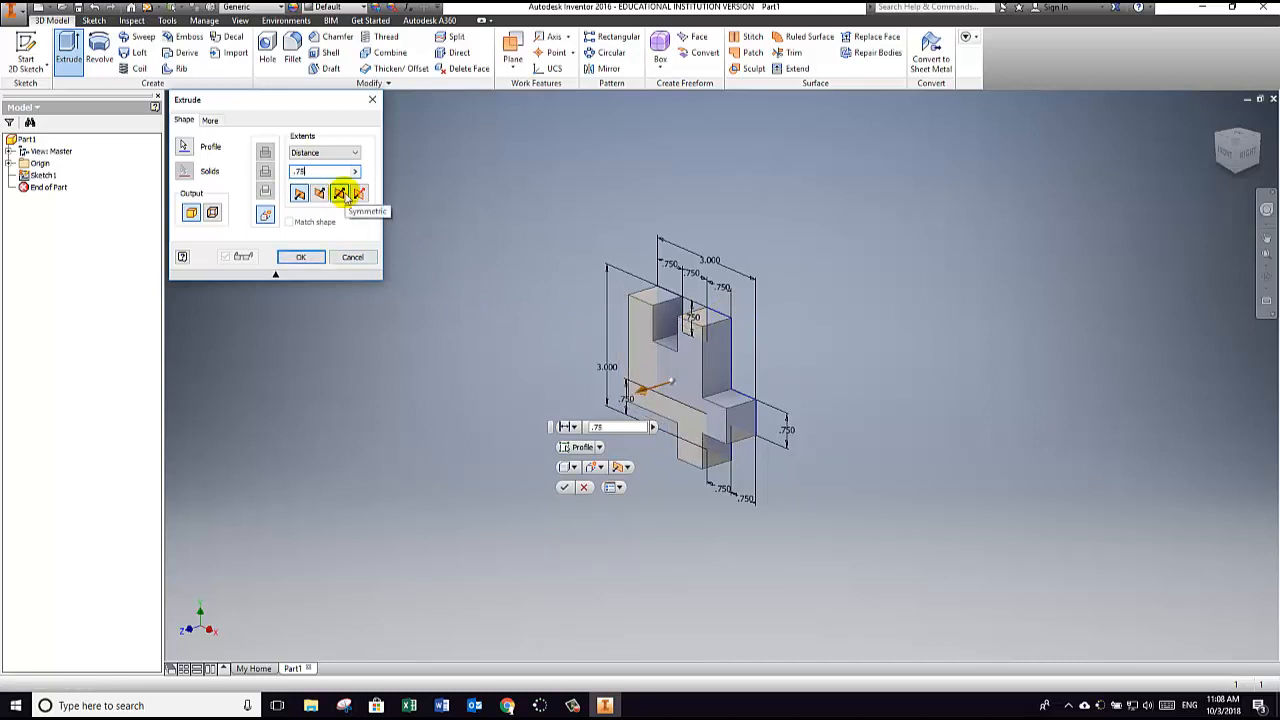
{"action": "left_click", "coordinate": [301, 258]}
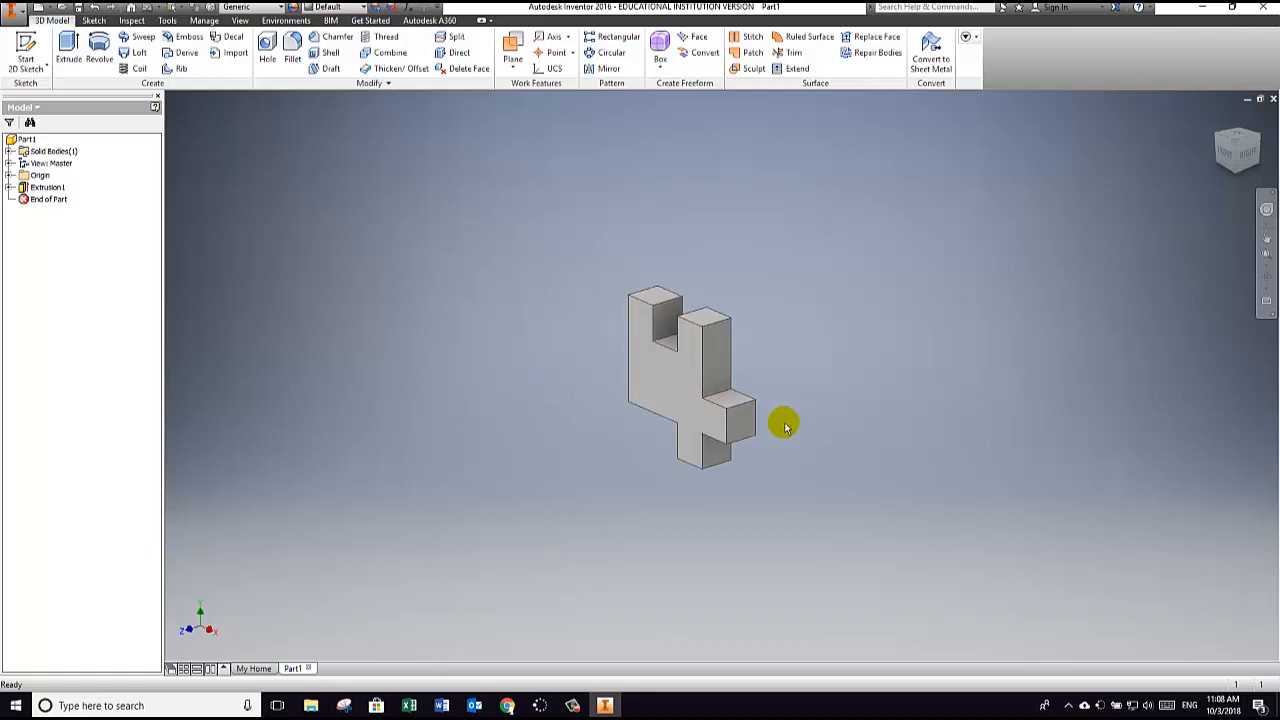
Step: Check the reference photo and apply a dark green Smooth appearance from the Inventor Material Library to the part
{"action": "mouse_move", "coordinate": [507, 705]}
{"action": "left_click", "coordinate": [502, 672]}
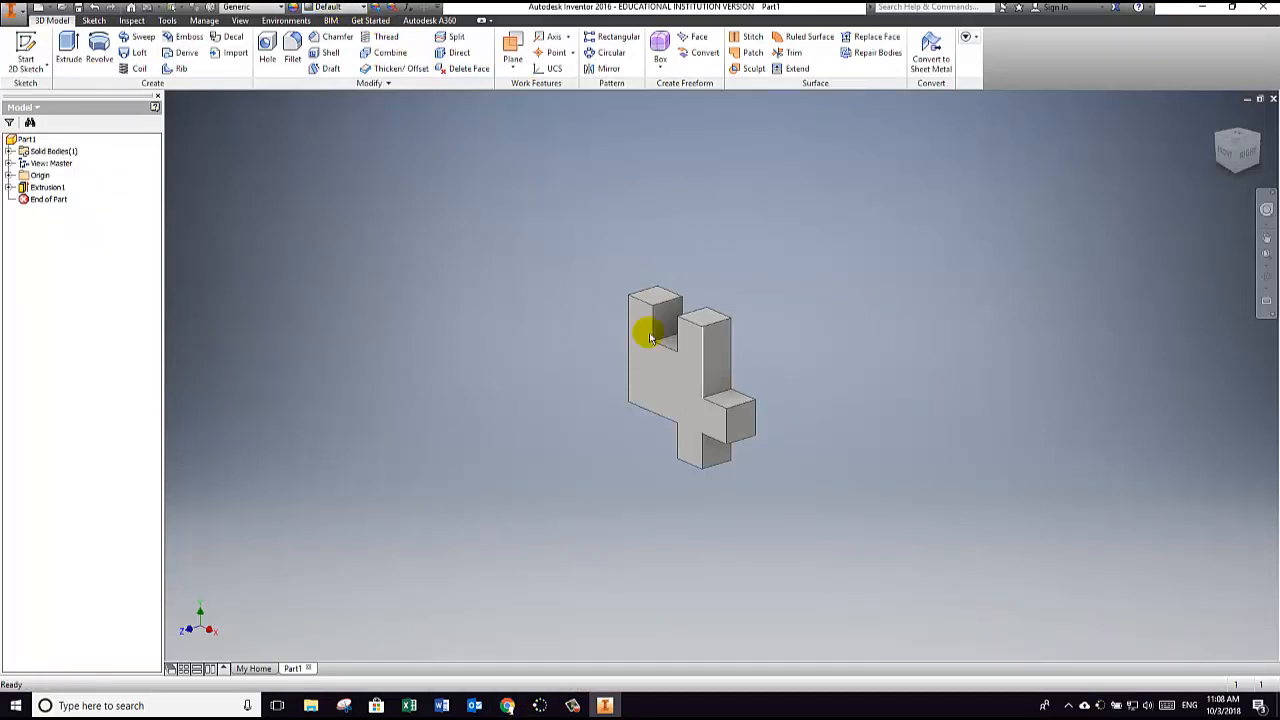
{"action": "left_click", "coordinate": [341, 9]}
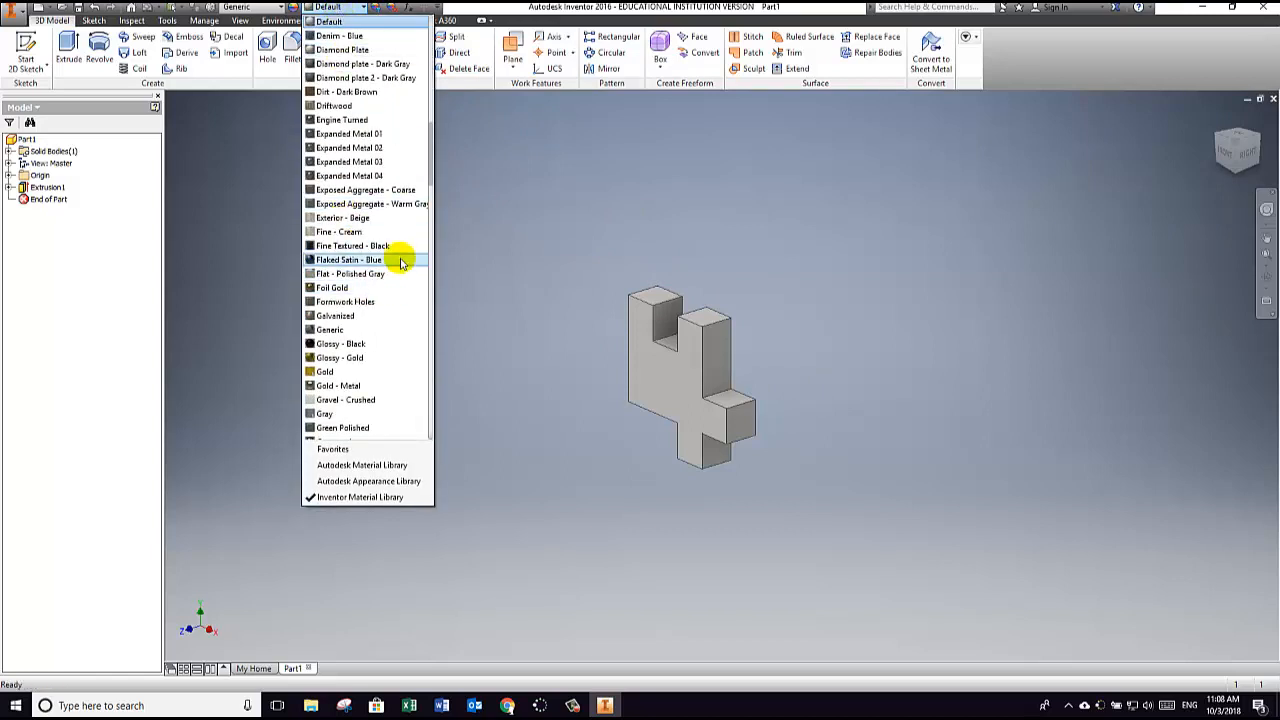
{"action": "mouse_move", "coordinate": [431, 170]}
{"action": "left_mouse_down"}
{"action": "mouse_move", "coordinate": [403, 271]}
{"action": "mouse_move", "coordinate": [400, 360]}
{"action": "left_mouse_up"}
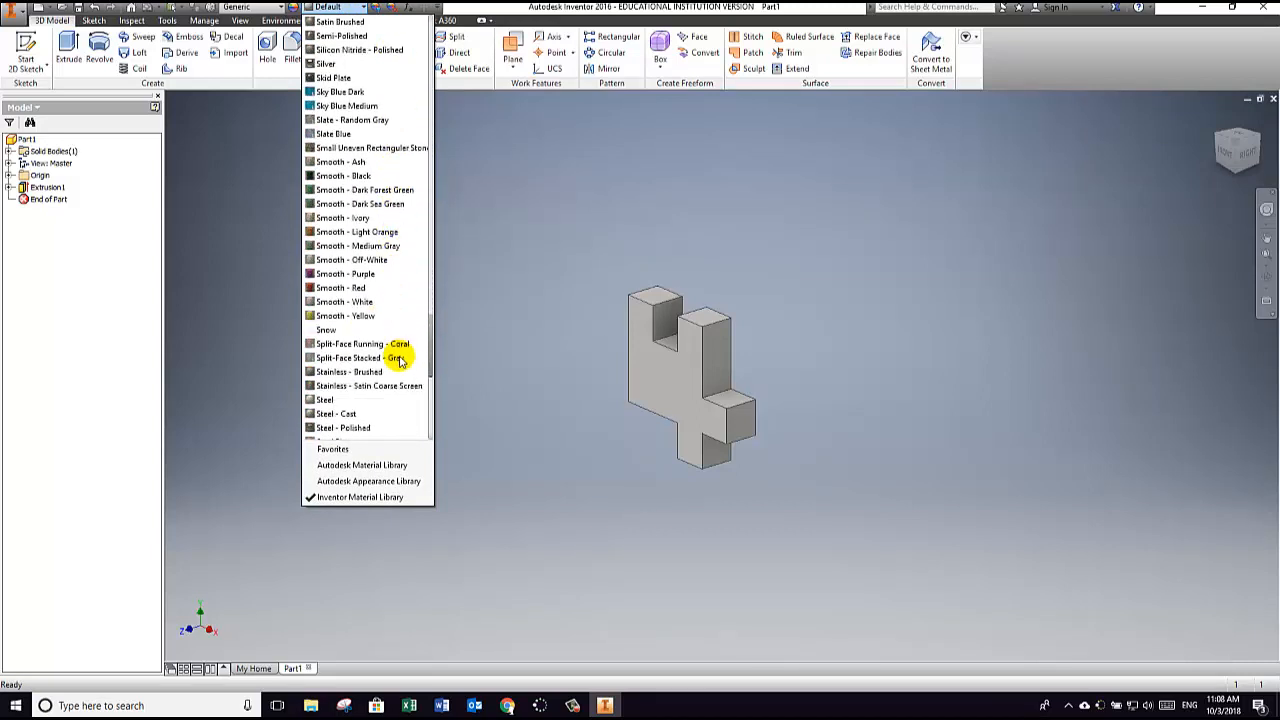
{"action": "left_click", "coordinate": [357, 204]}
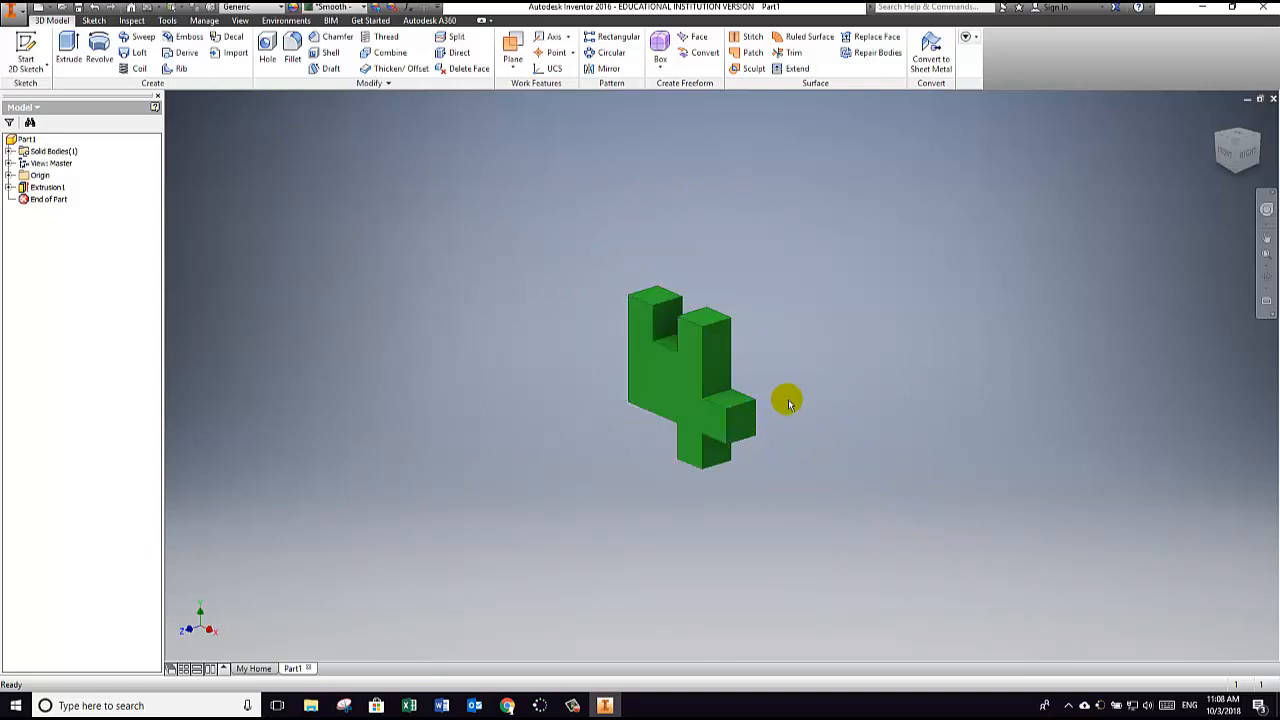
Step: Open the Snipping Tool and capture a rectangular snip around the whole green part
{"action": "scroll", "coordinate": [786, 397], "scroll_direction": "up", "scroll_amount": 2}
{"action": "scroll", "coordinate": [788, 403], "scroll_direction": "down", "scroll_amount": 4}
{"action": "middle_click_drag", "start_coordinate": [773, 403], "coordinate": [818, 393]}
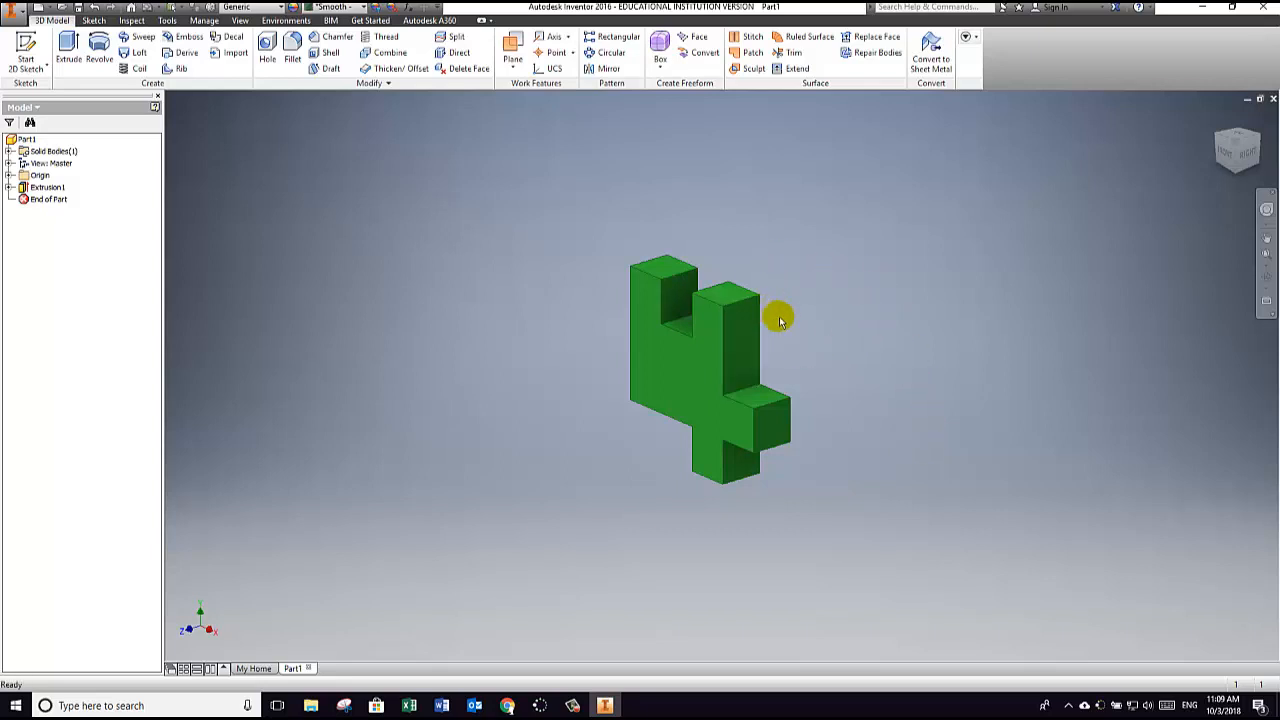
{"action": "scroll", "coordinate": [801, 412], "scroll_direction": "up", "scroll_amount": 3}
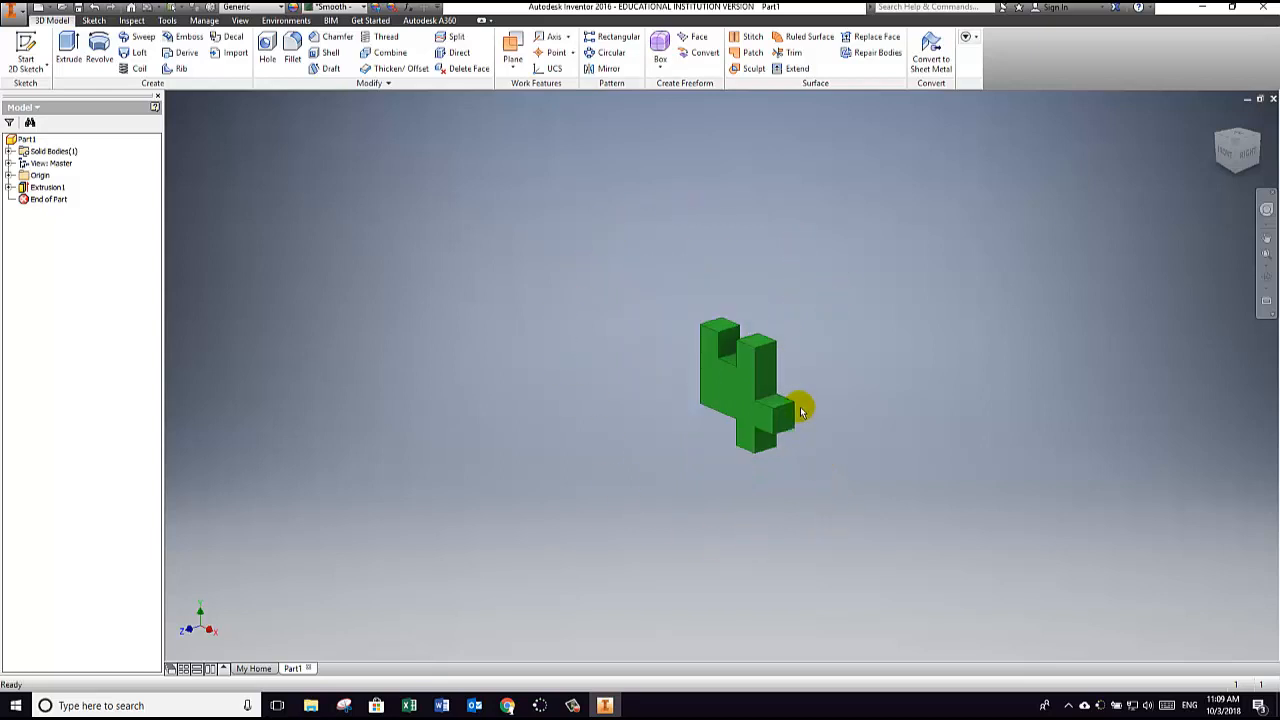
{"action": "scroll", "coordinate": [801, 412], "scroll_direction": "down", "scroll_amount": 5}
{"action": "middle_click_drag", "start_coordinate": [729, 340], "coordinate": [805, 388]}
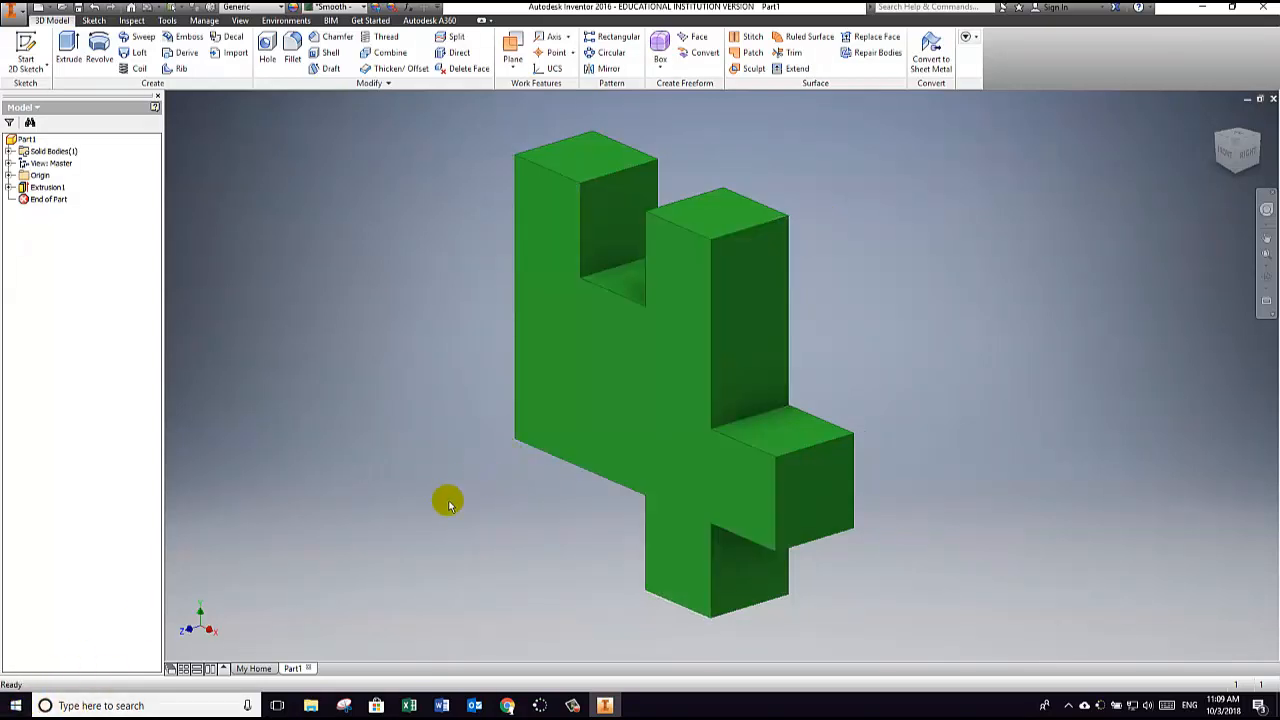
{"action": "left_click", "coordinate": [157, 705]}
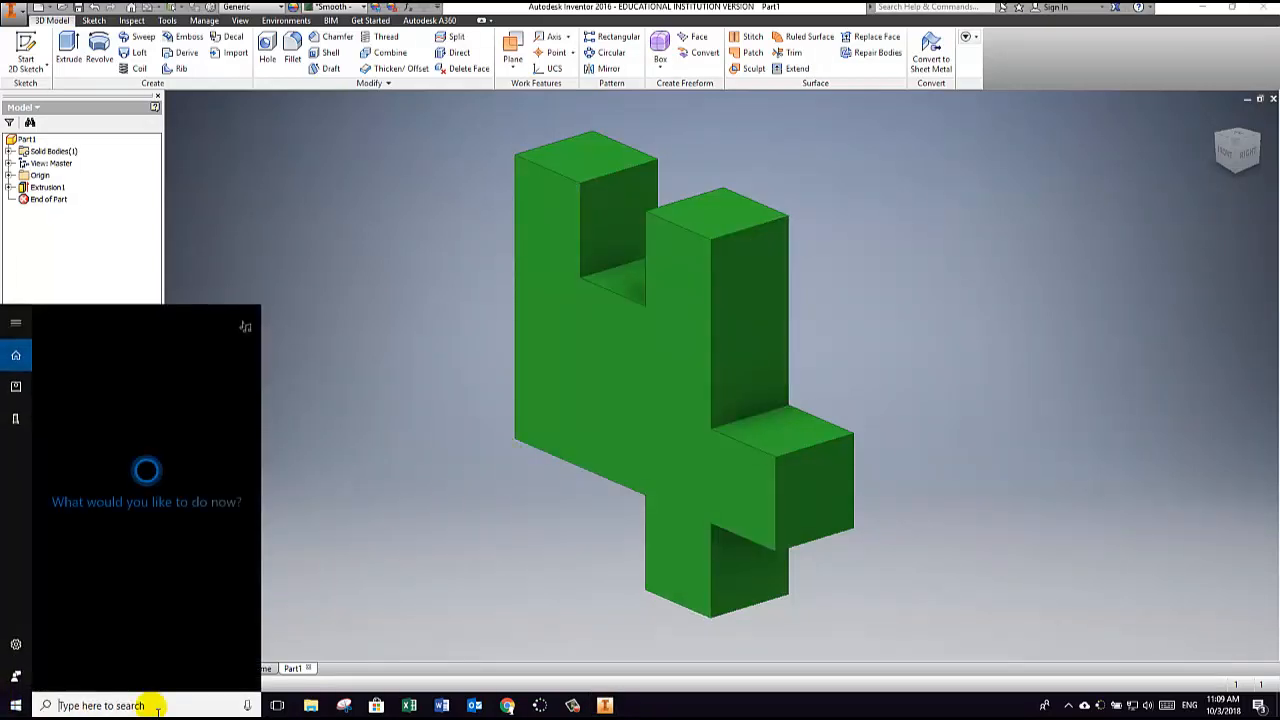
{"action": "type", "text": "snip"}
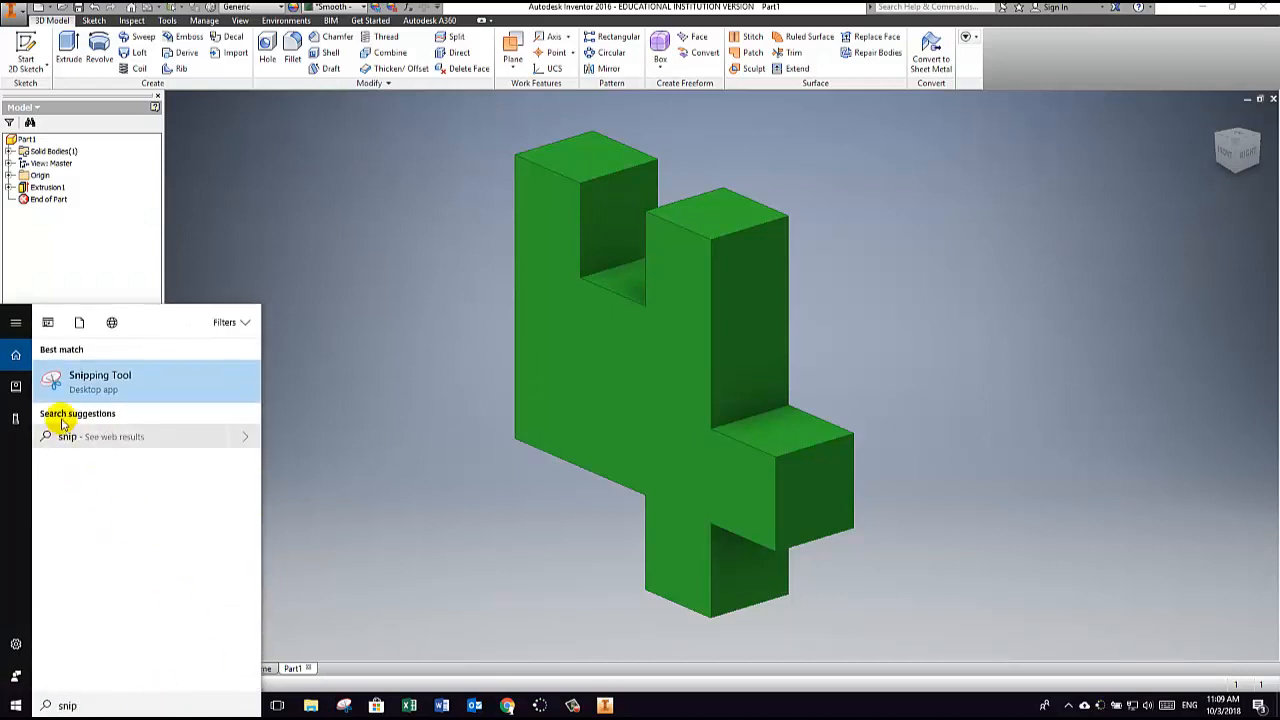
{"action": "left_click", "coordinate": [100, 380]}
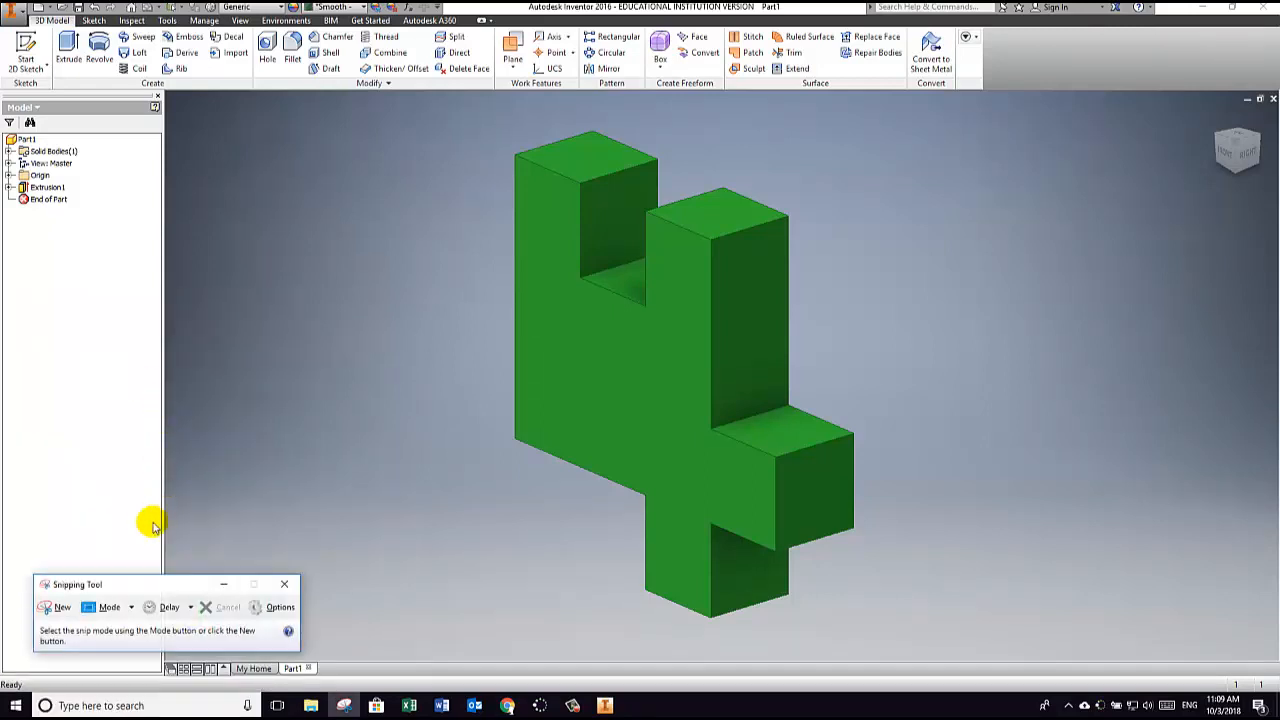
{"action": "left_click_drag", "start_coordinate": [120, 584], "coordinate": [299, 146]}
{"action": "left_click", "coordinate": [229, 169]}
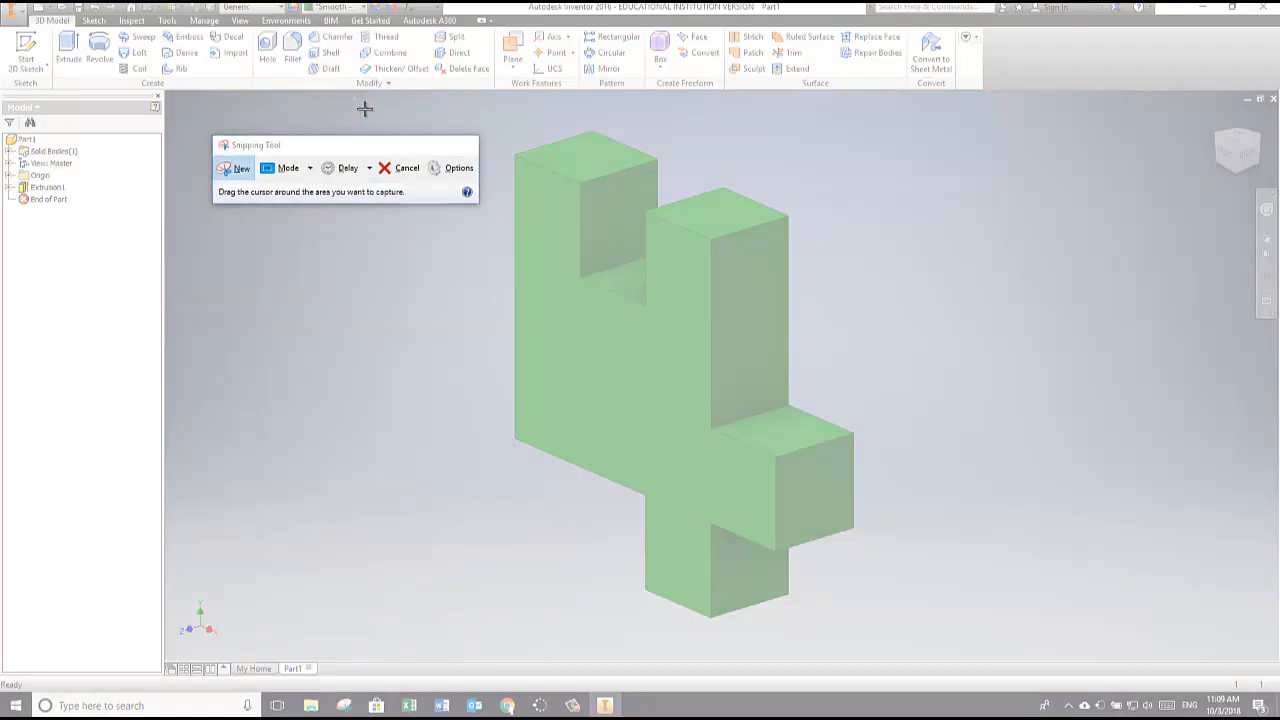
{"action": "left_click_drag", "start_coordinate": [355, 100], "coordinate": [996, 652]}
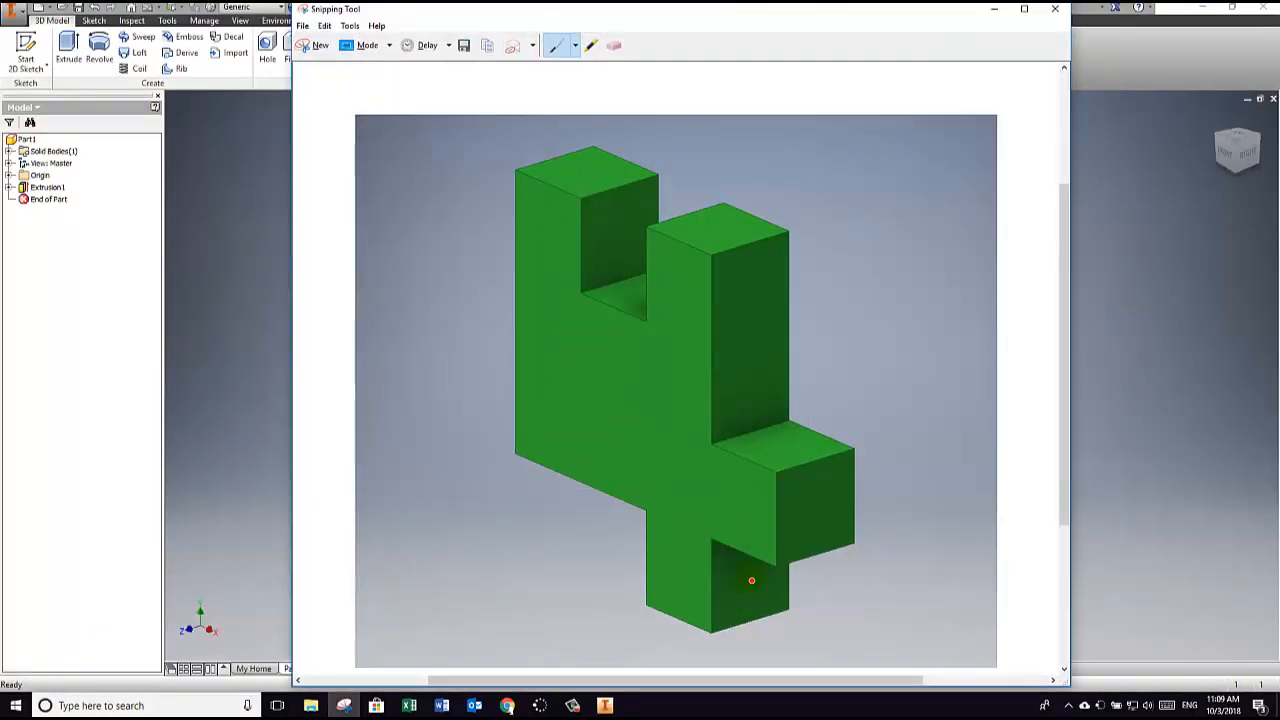
Step: Save the snip as a JPEG file named partB in the Pictures folder and close the Snipping Tool
{"action": "left_click", "coordinate": [302, 25]}
{"action": "left_click", "coordinate": [330, 61]}
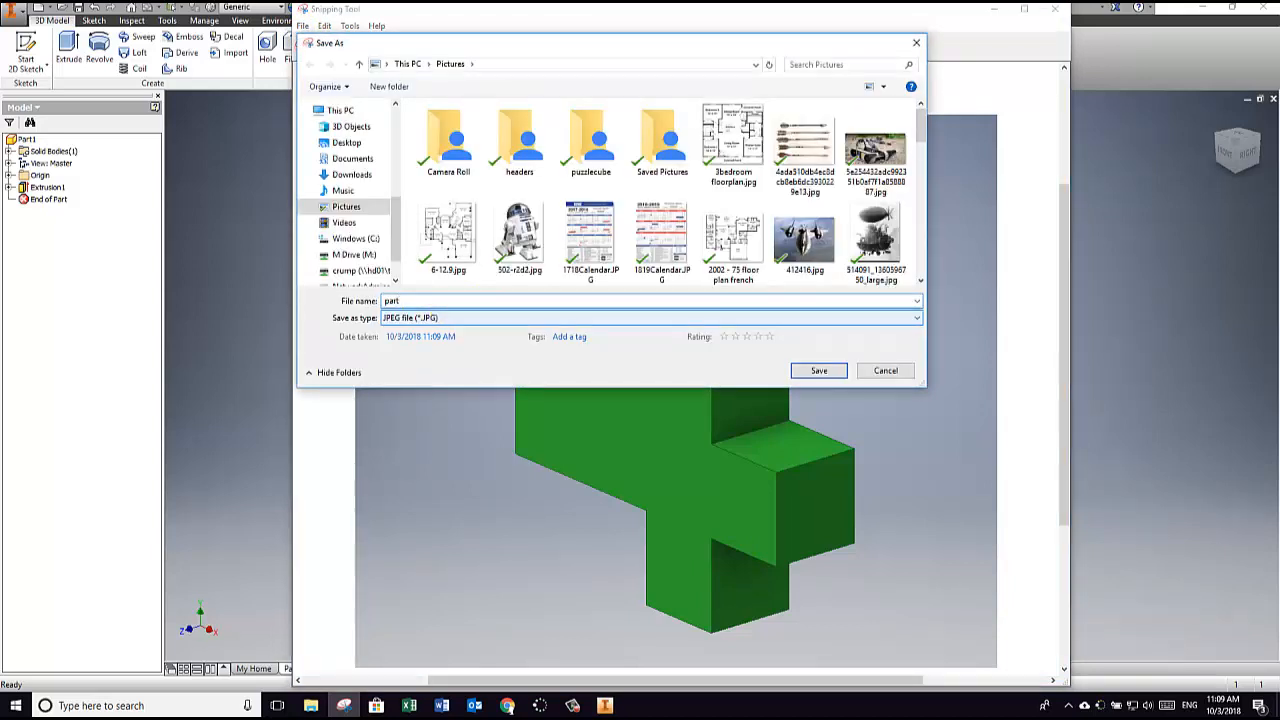
{"action": "type", "text": "part8"}
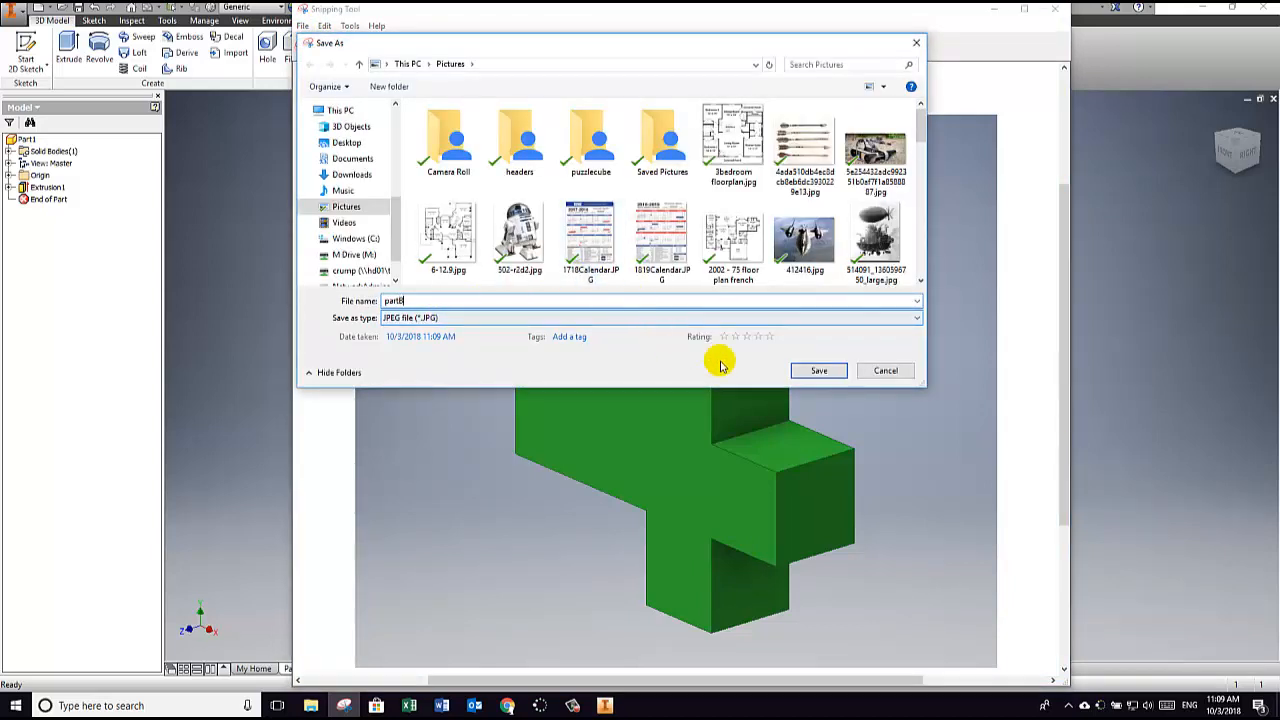
{"action": "left_click", "coordinate": [818, 370]}
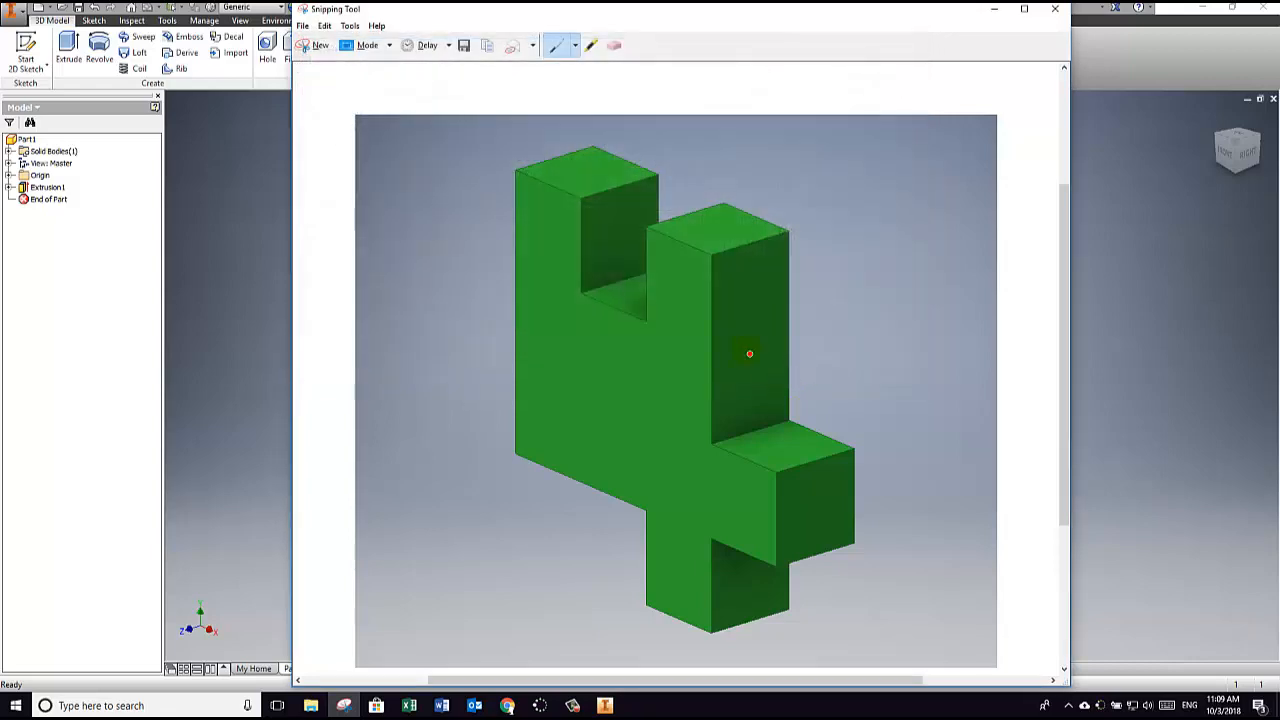
{"action": "left_click", "coordinate": [1055, 8]}
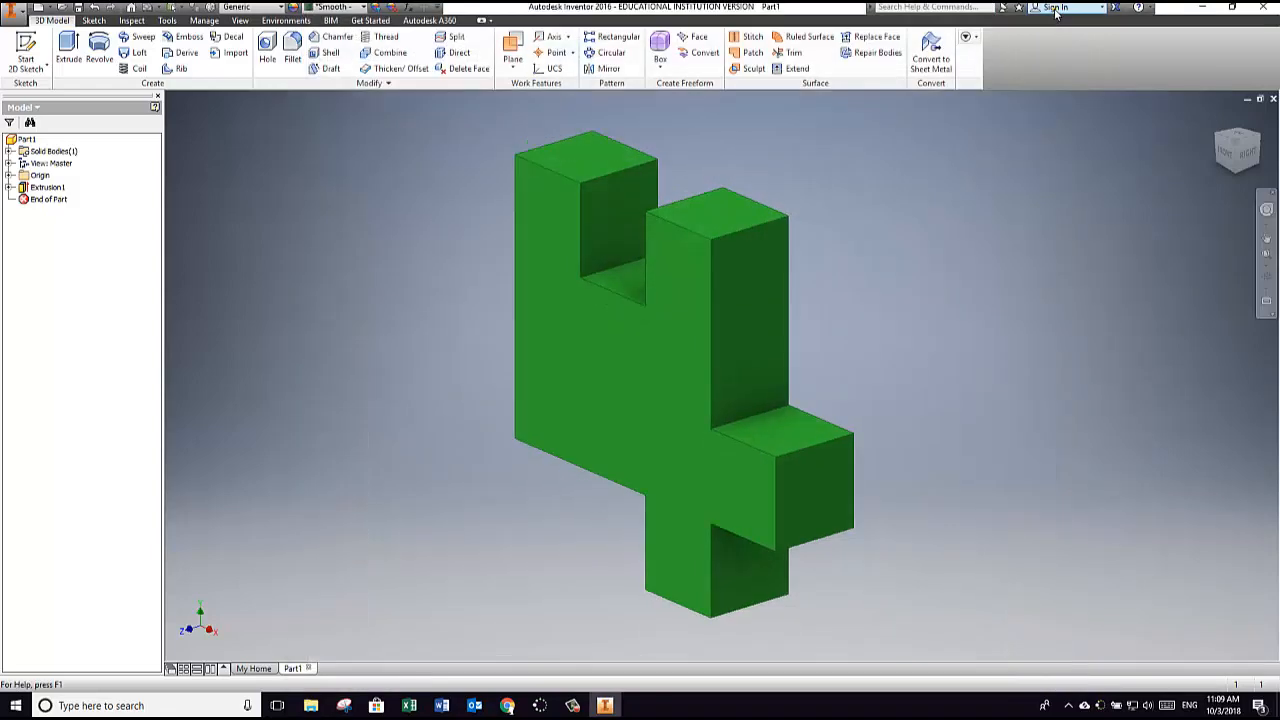
Step: Switch to Chrome, close the puzzle cube pieces PDF to view the Classwork page, and return to Inventor
{"action": "left_click", "coordinate": [507, 705]}
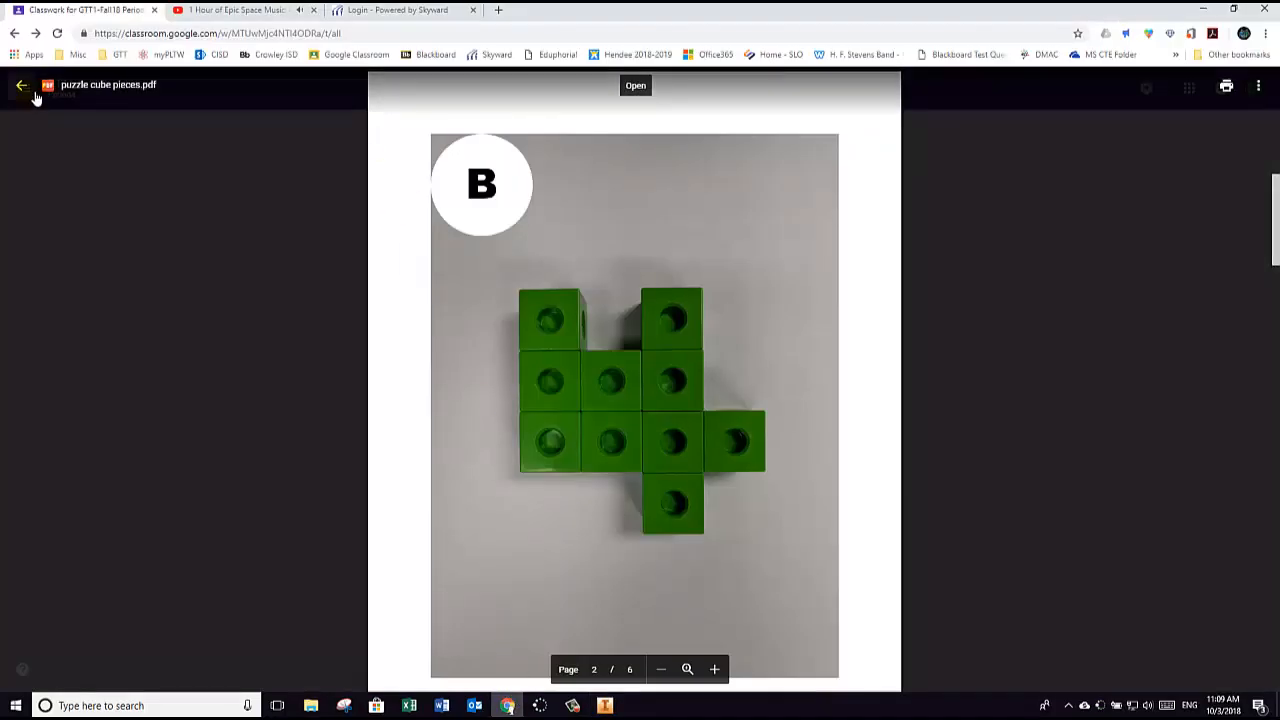
{"action": "left_click", "coordinate": [21, 86]}
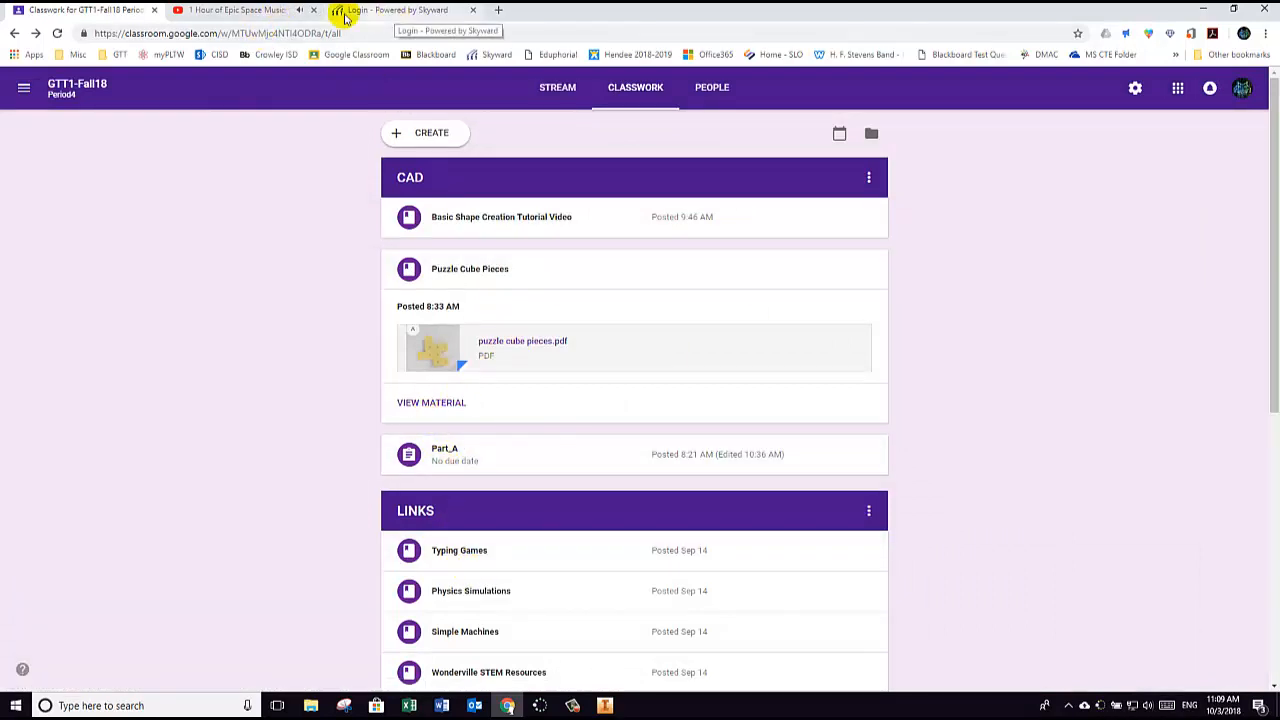
{"action": "left_click", "coordinate": [604, 705]}
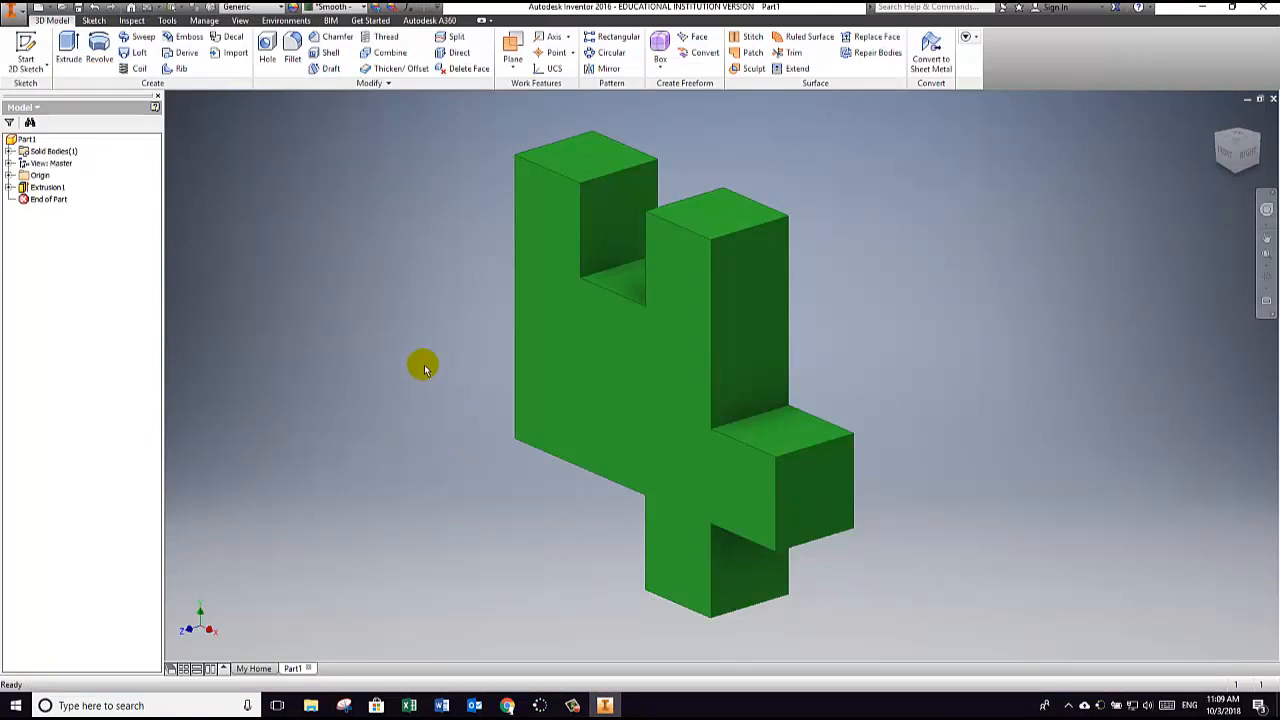
{"action": "left_click", "coordinate": [572, 706]}
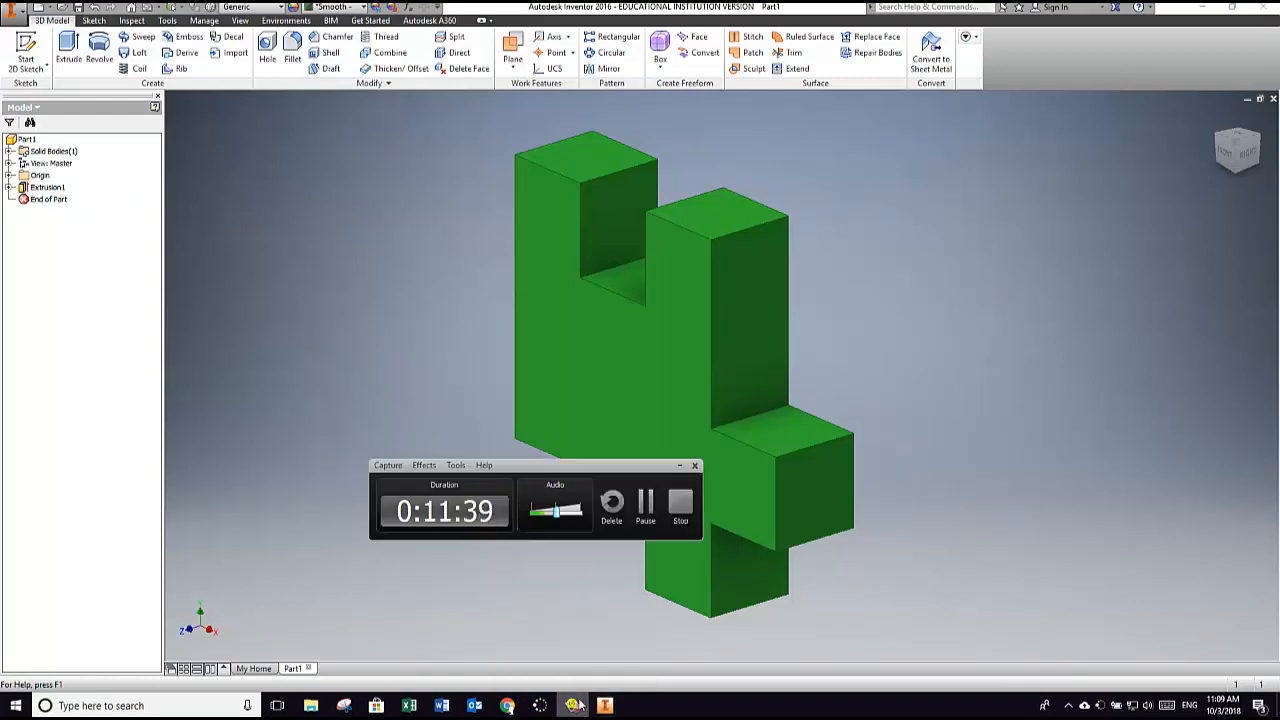